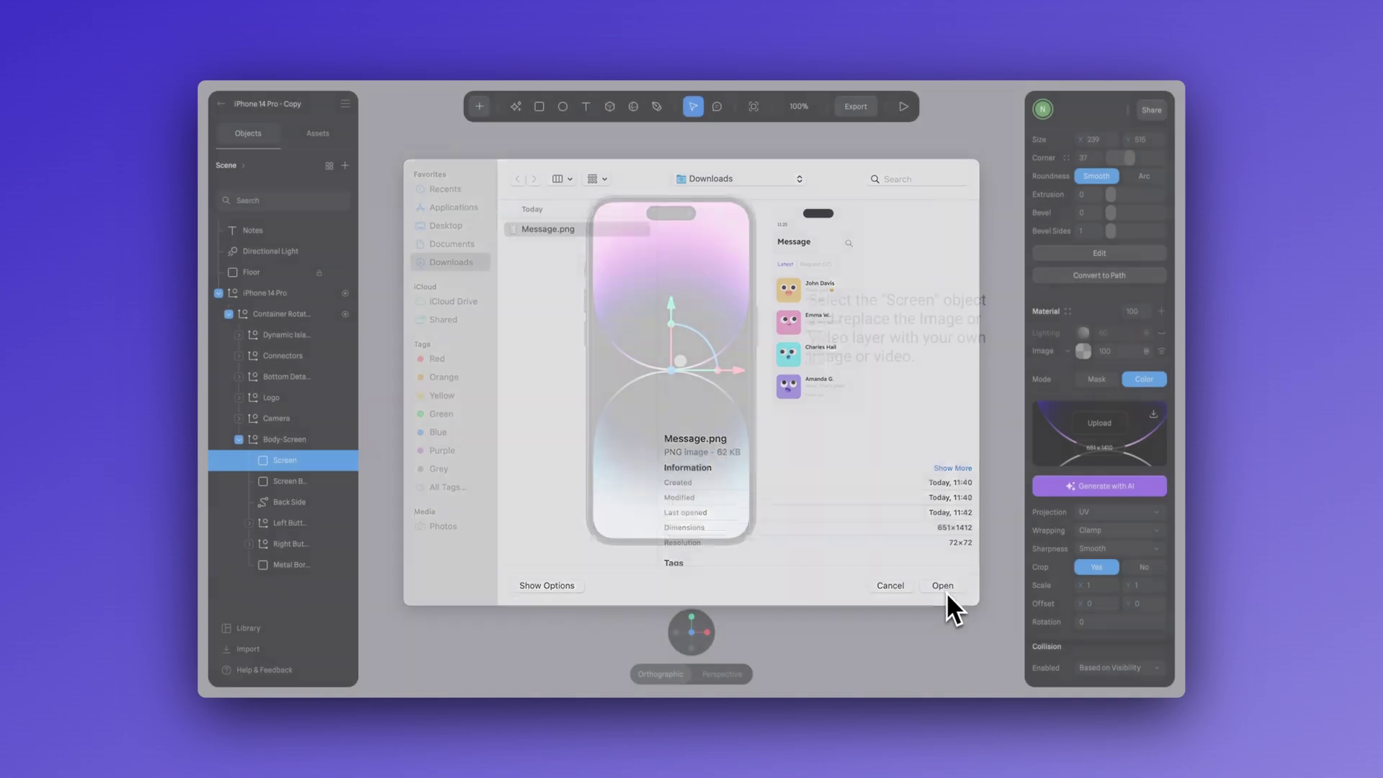
# Start uploading a custom image for the iPhone mockup's screen material.
pyautogui.click(946, 593)
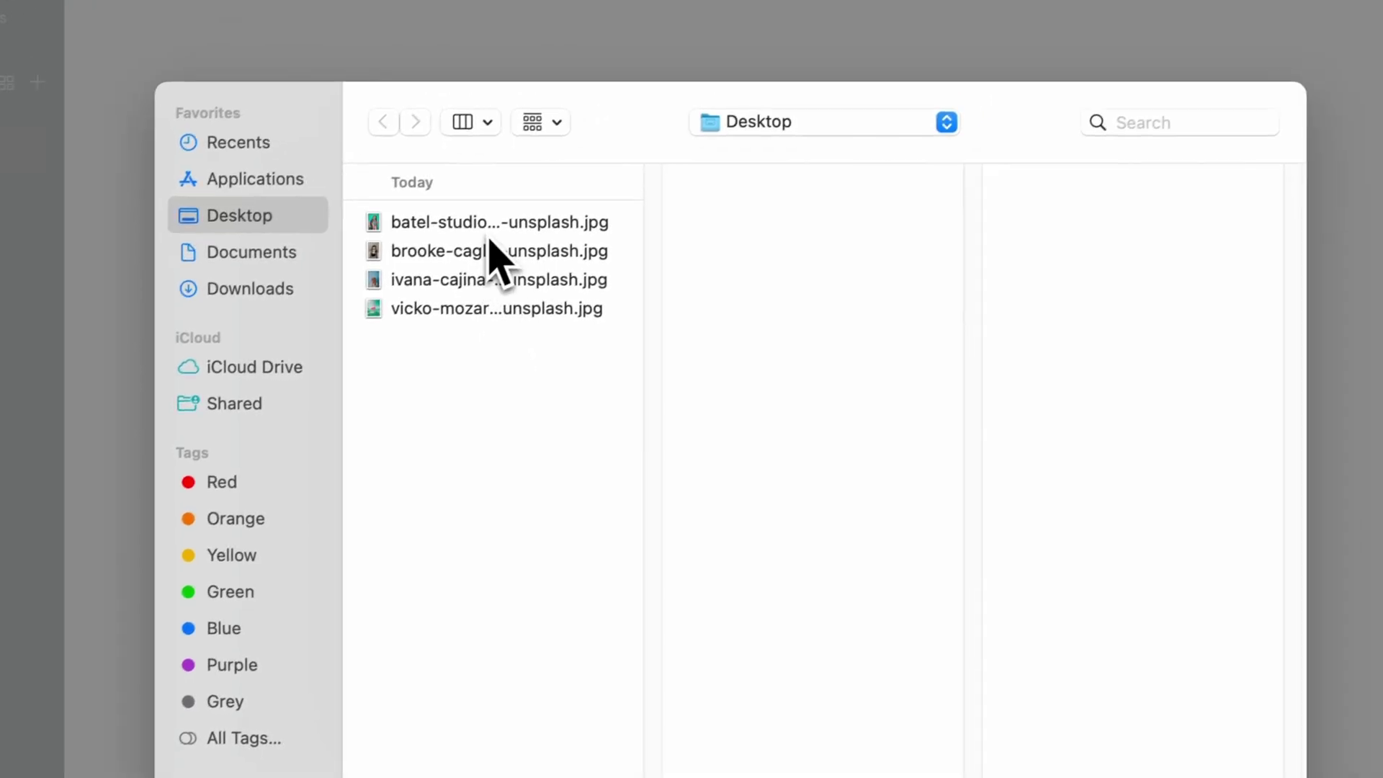
# Import the batel-studio photo of the woman in stripes and orbit to see it tilted.
pyautogui.click(490, 224)
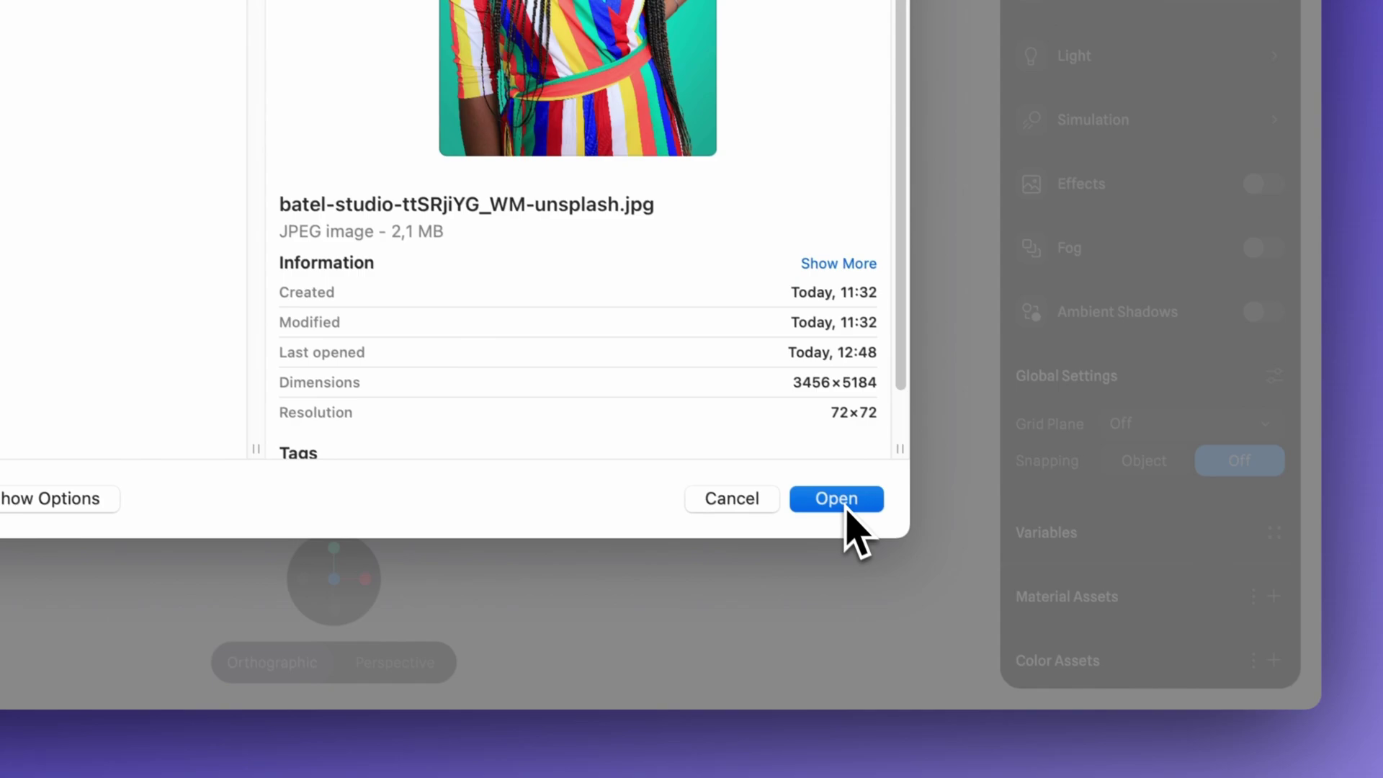
pyautogui.click(925, 607)
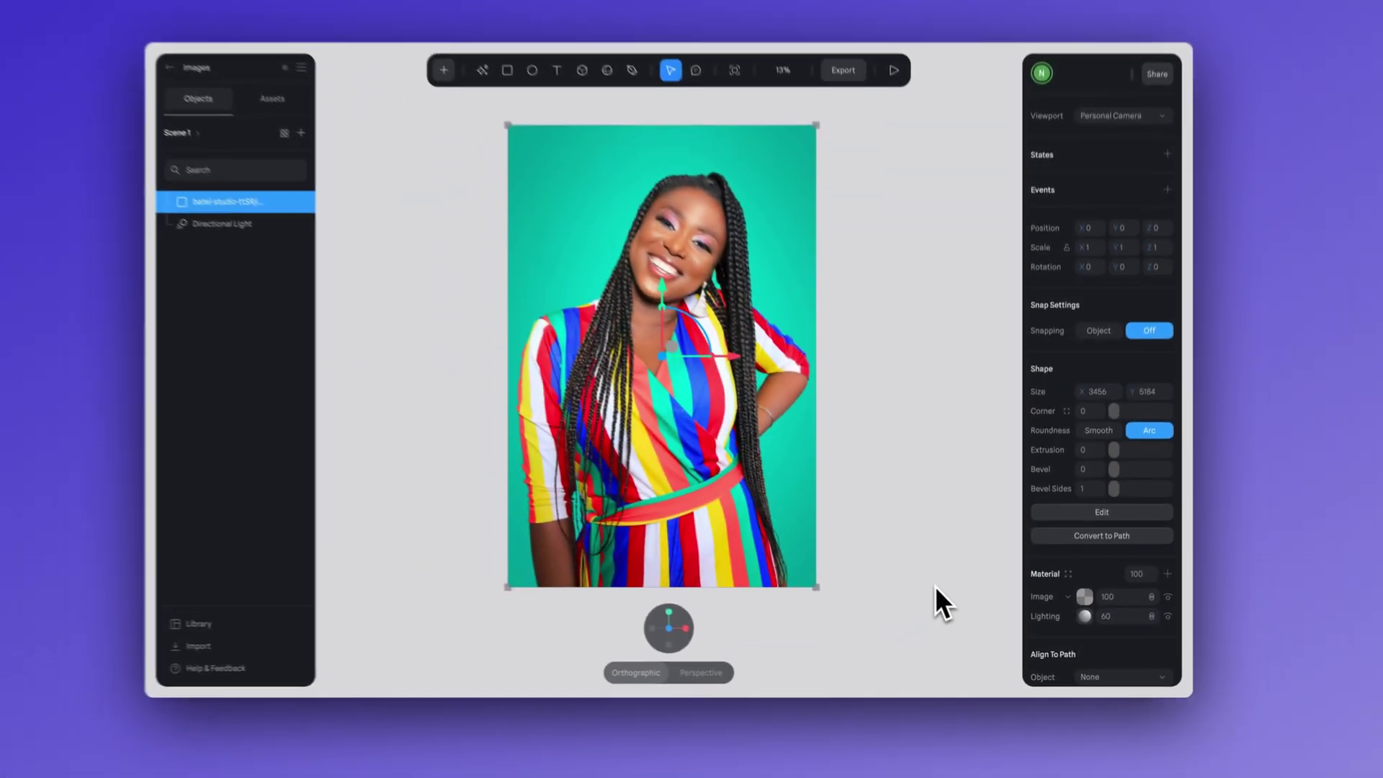
pyautogui.moveTo(906, 511); pyautogui.dragTo(761, 494, button='right')
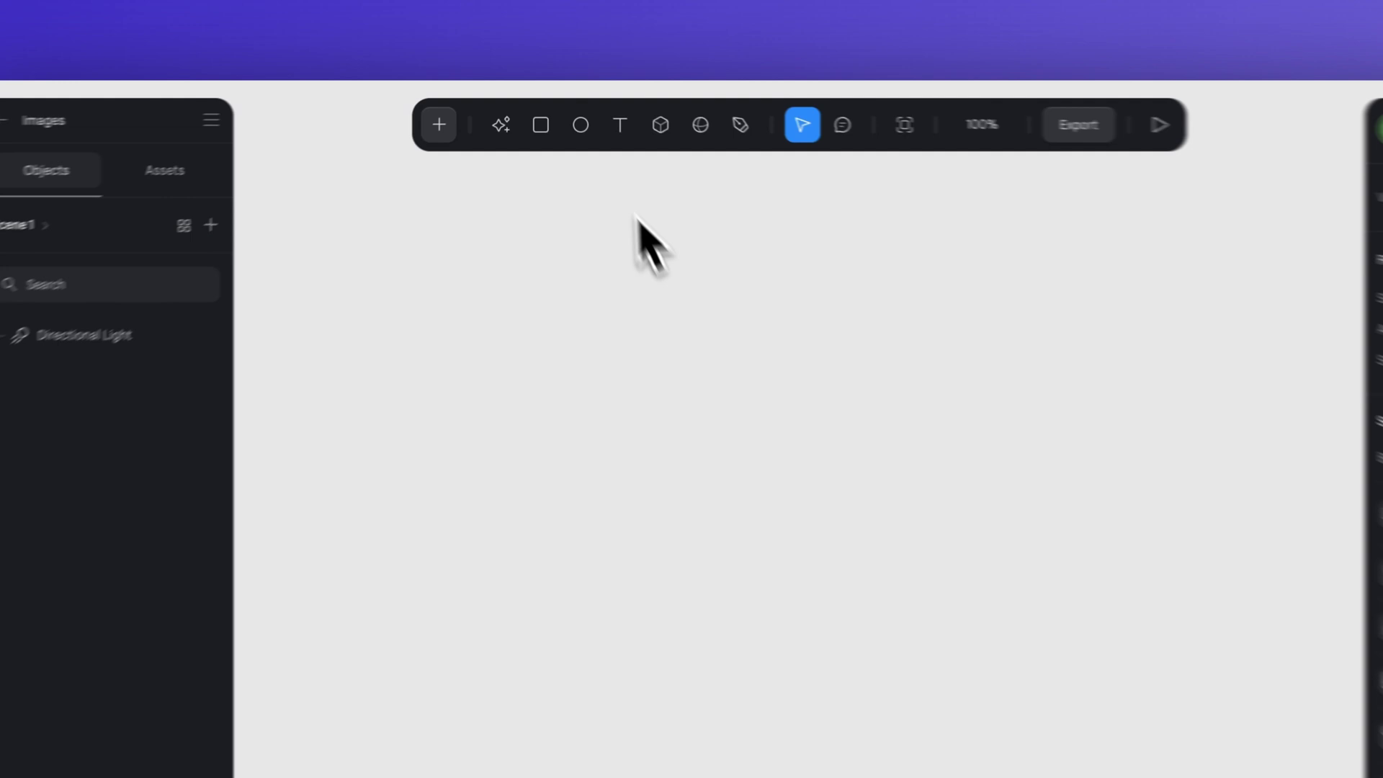
# Draw a large 481×579 rectangle and a smaller 441×417 one, making the first white.
pyautogui.click(540, 130)
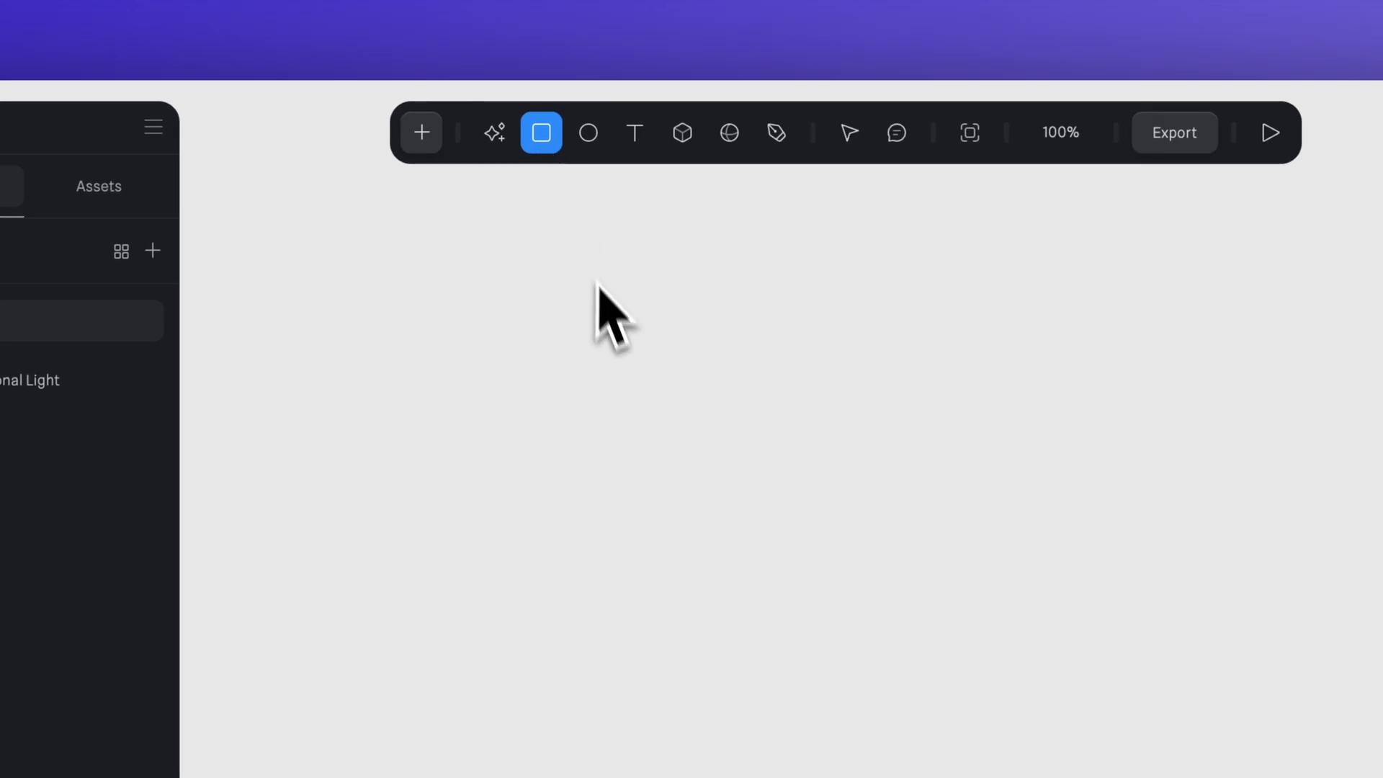
pyautogui.moveTo(531, 281); pyautogui.dragTo(1158, 777)
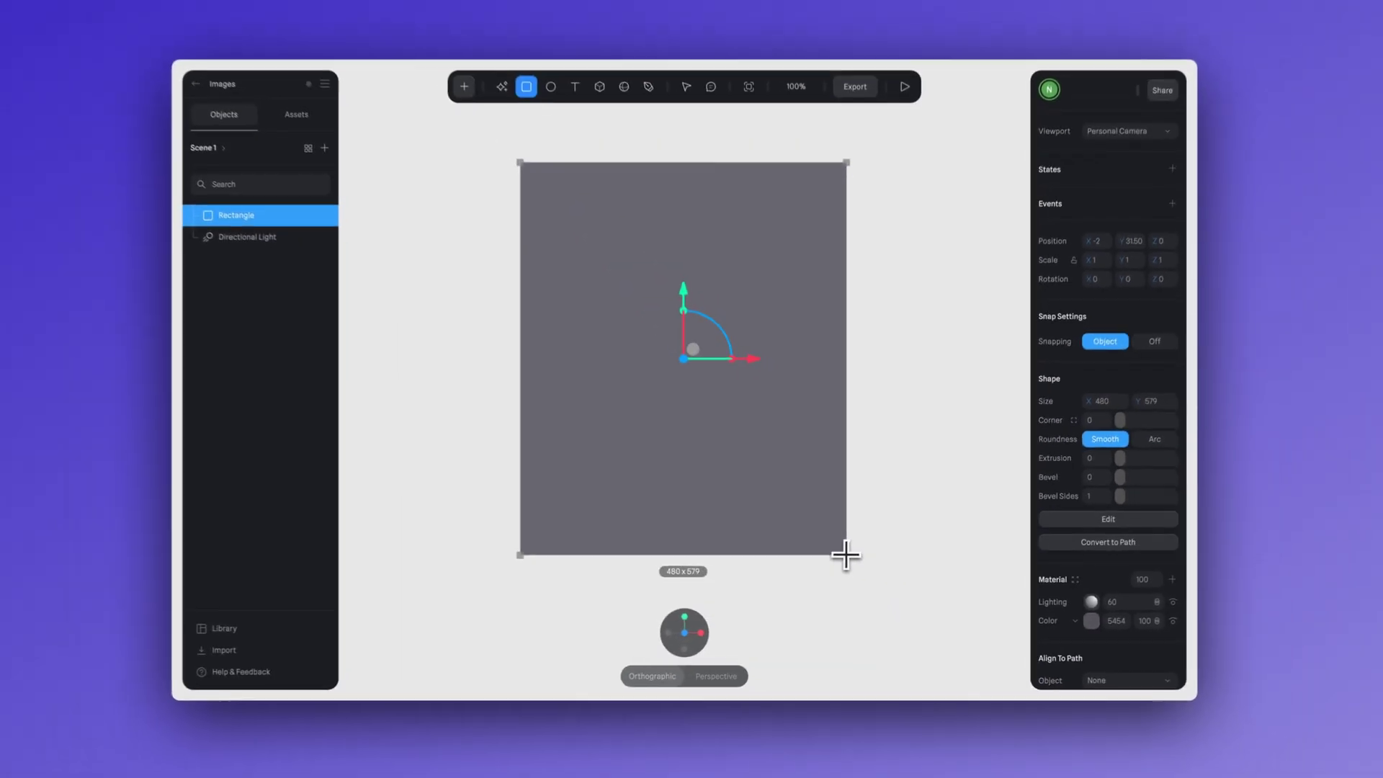
pyautogui.click(914, 418)
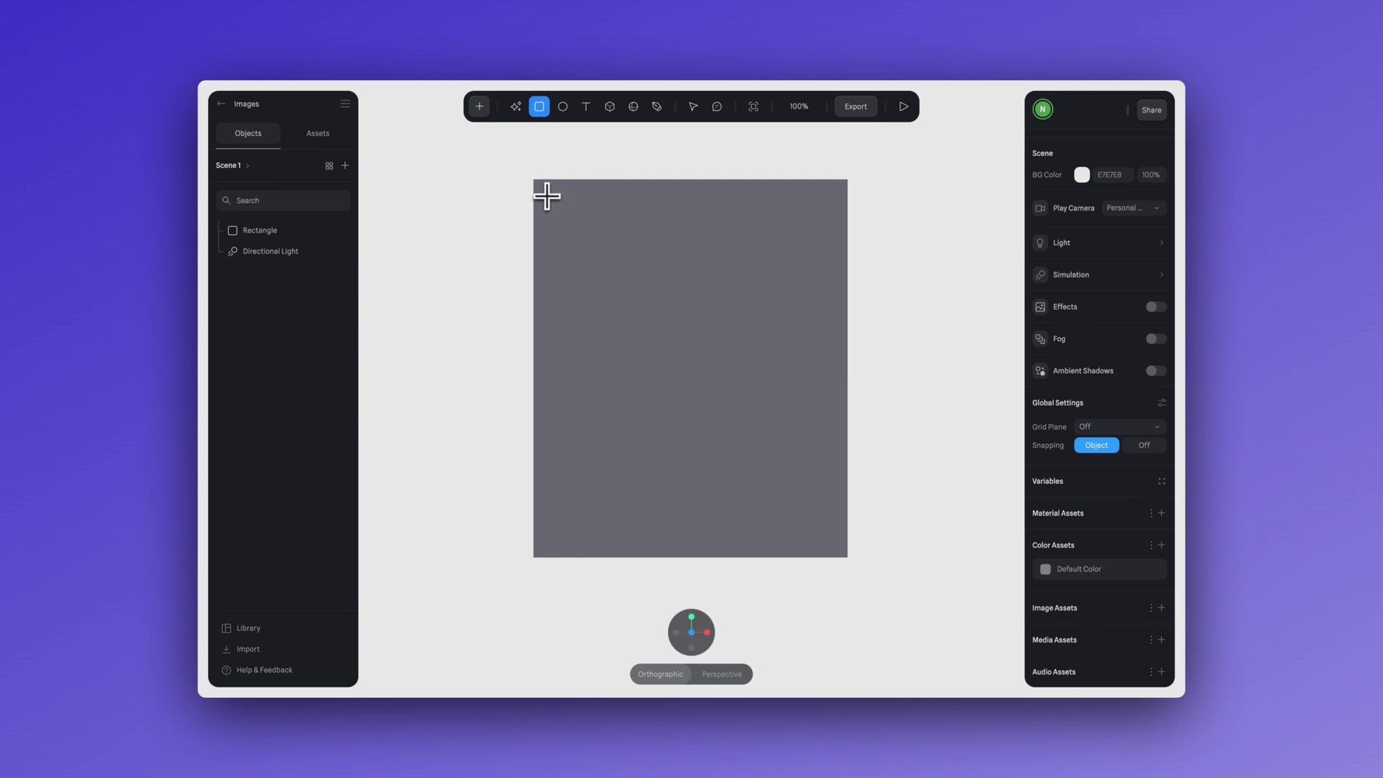
pyautogui.moveTo(547, 196); pyautogui.dragTo(639, 311)
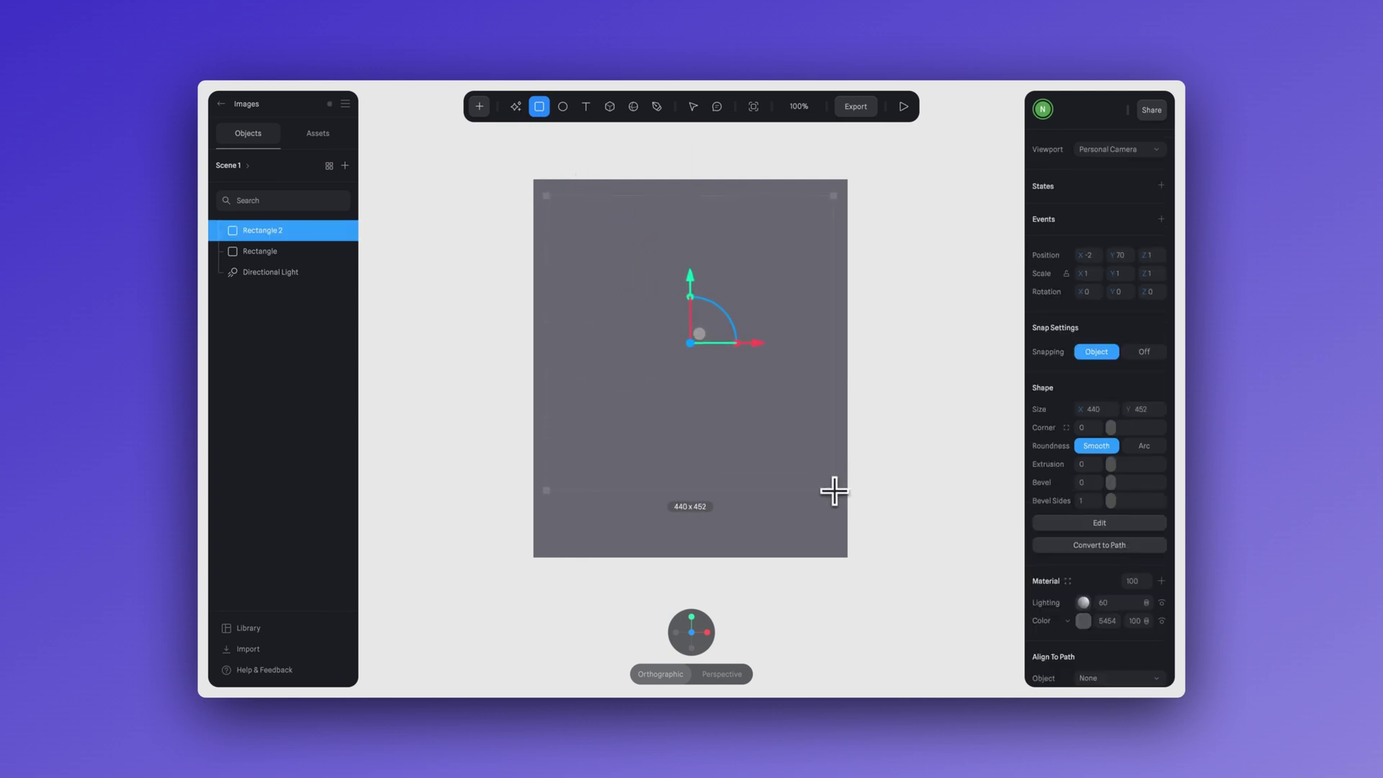
pyautogui.click(1082, 622)
pyautogui.click(1044, 652)
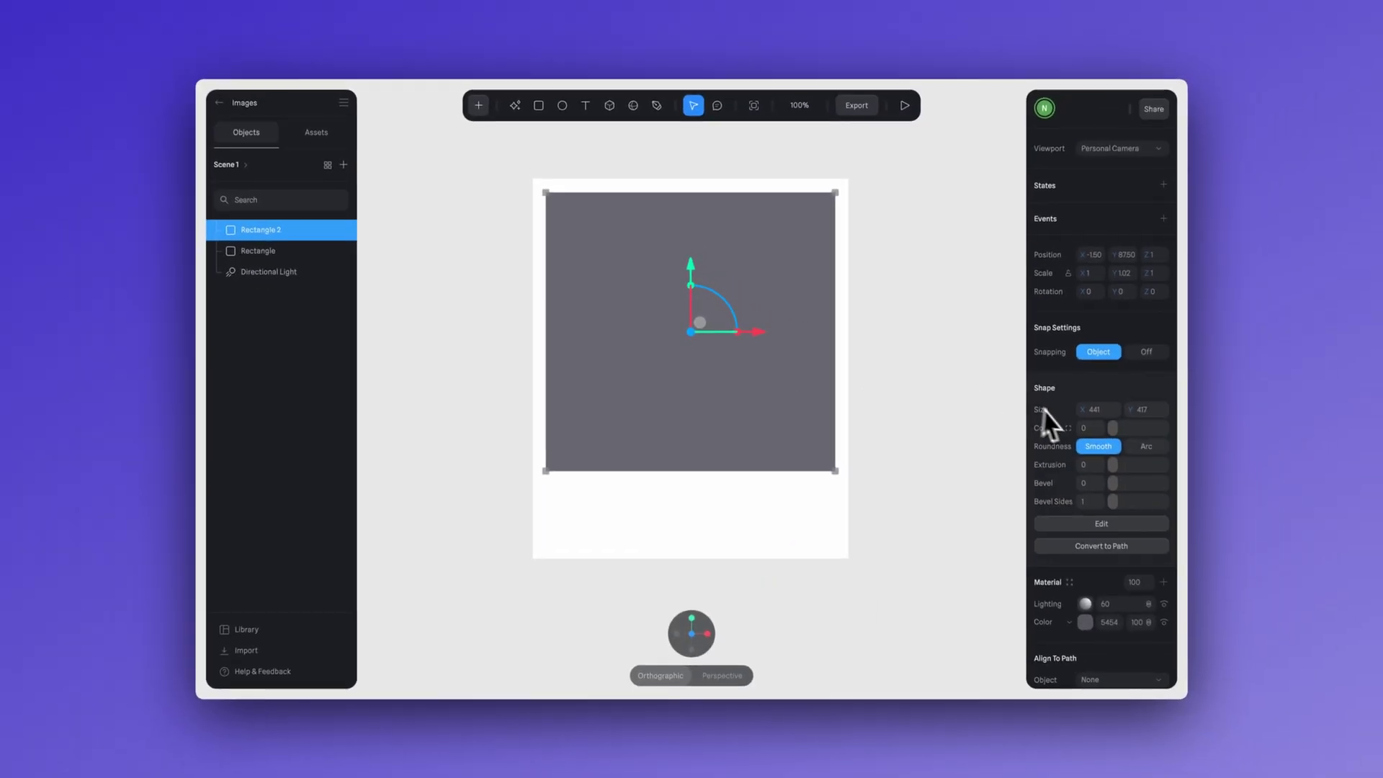
# Add a material layer to Rectangle 2, change it to Image, and expand its settings.
pyautogui.scroll(-5, 1069, 433)
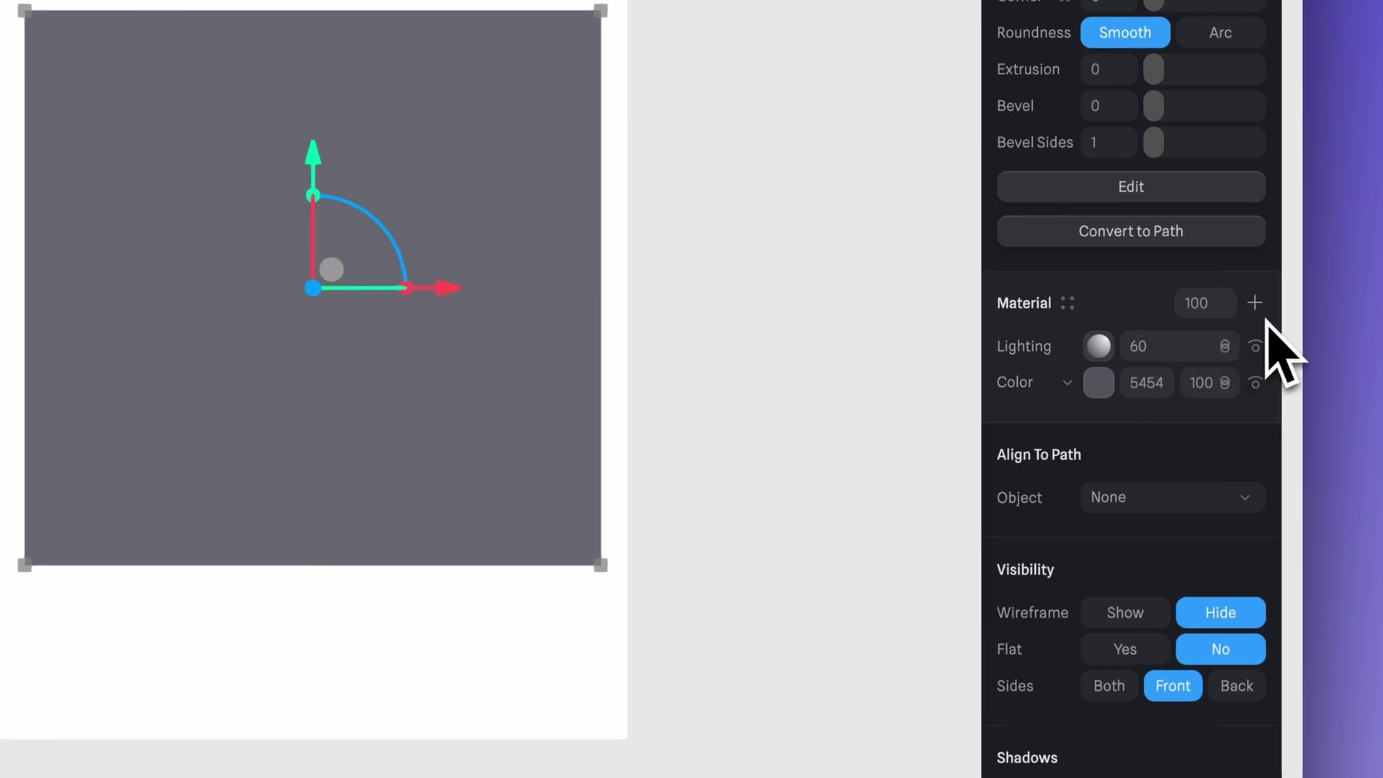
pyautogui.click(1255, 303)
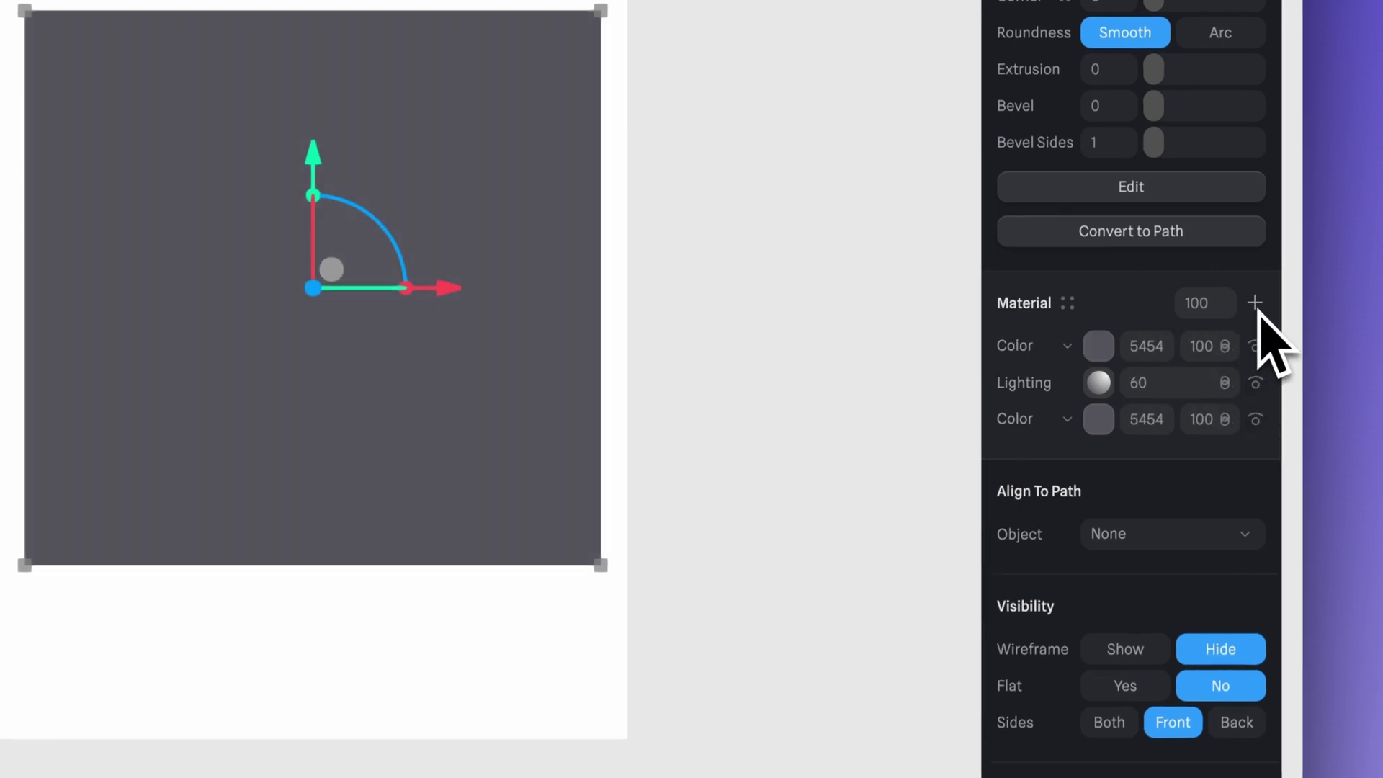
pyautogui.click(1073, 352)
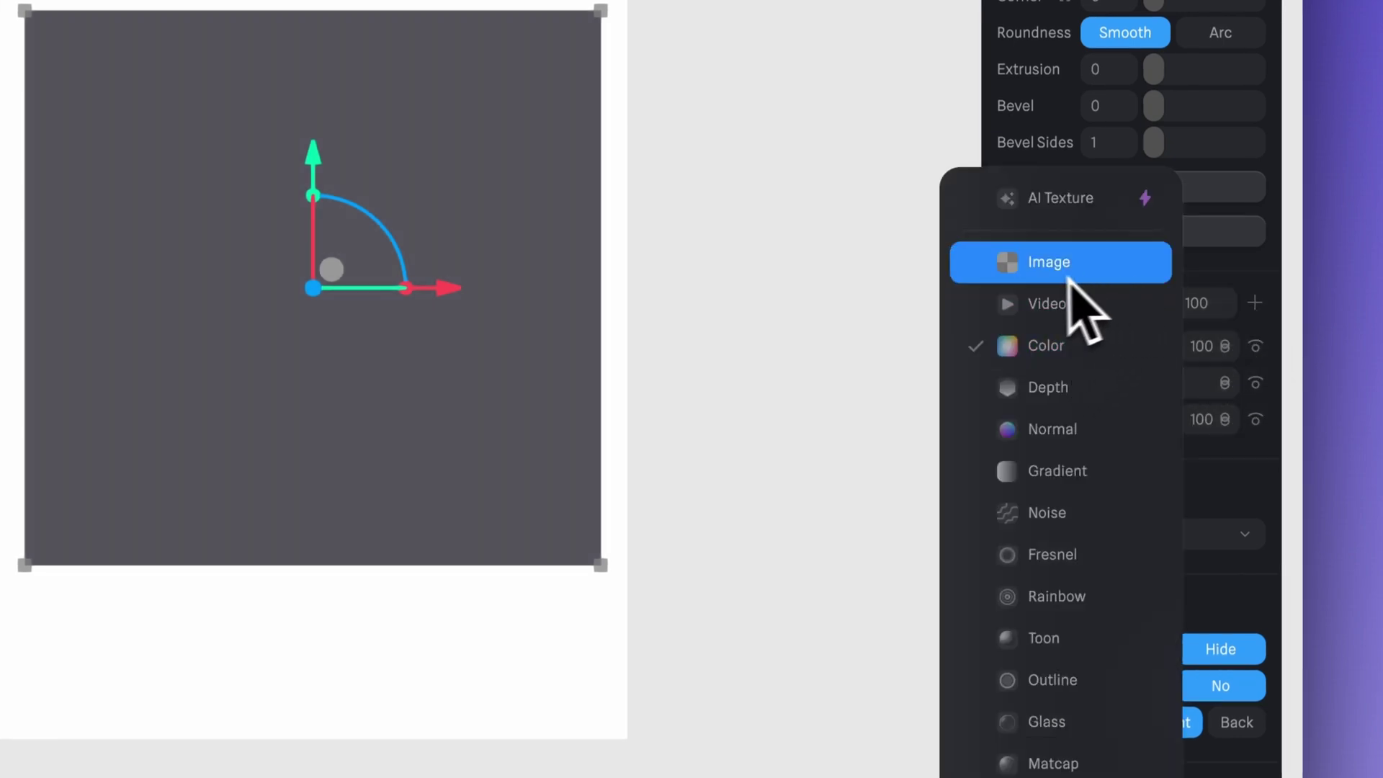
pyautogui.click(1113, 303)
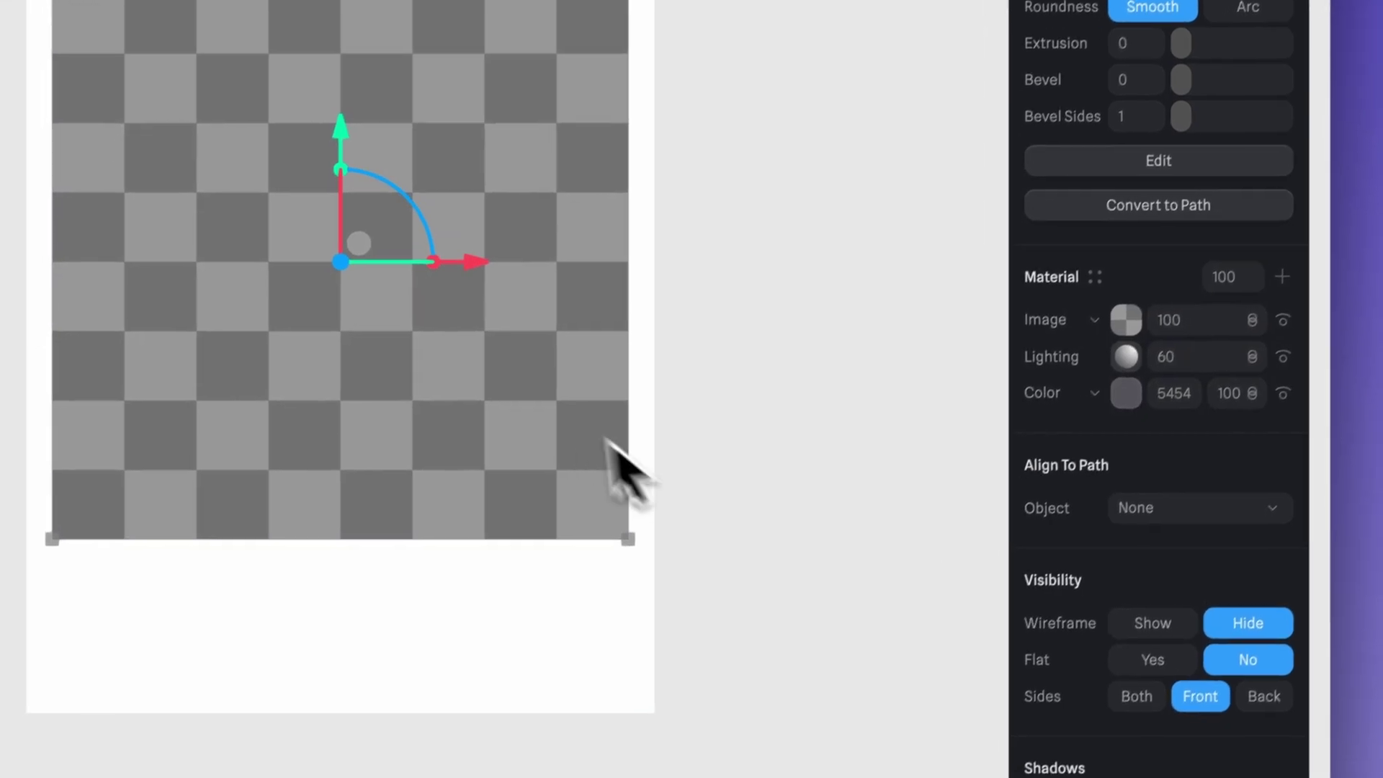
pyautogui.click(1098, 346)
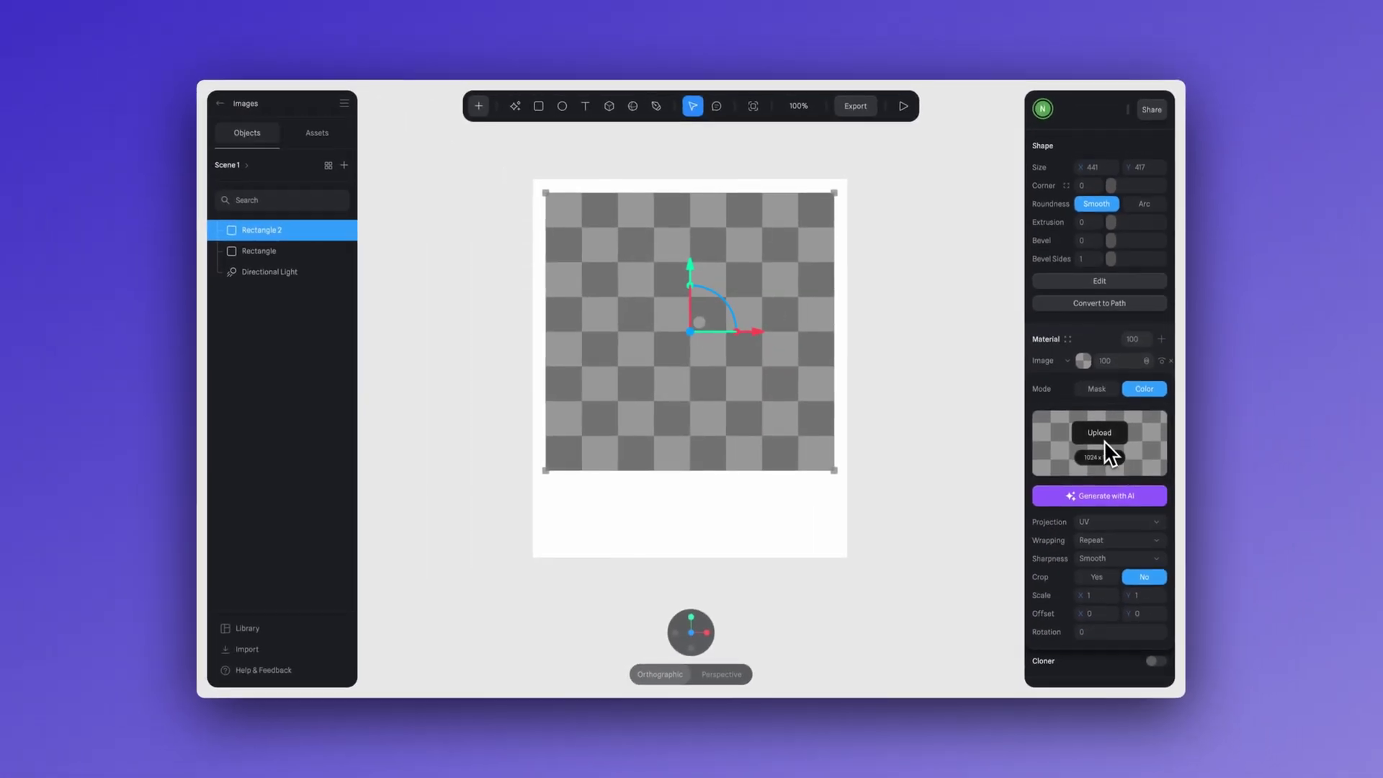
# Upload the brooke-cagle photo of the woman in sunglasses into the inner rectangle's image layer.
pyautogui.click(1102, 437)
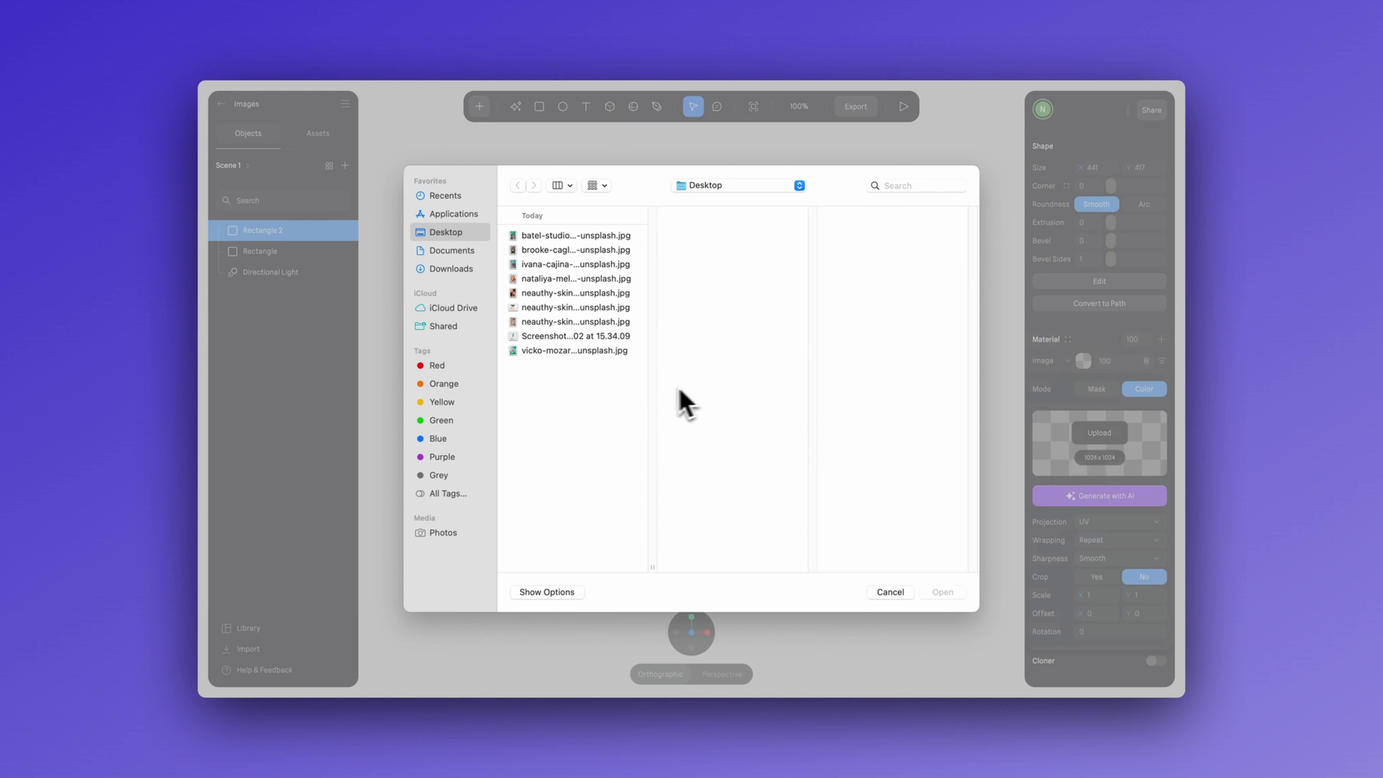
pyautogui.click(539, 263)
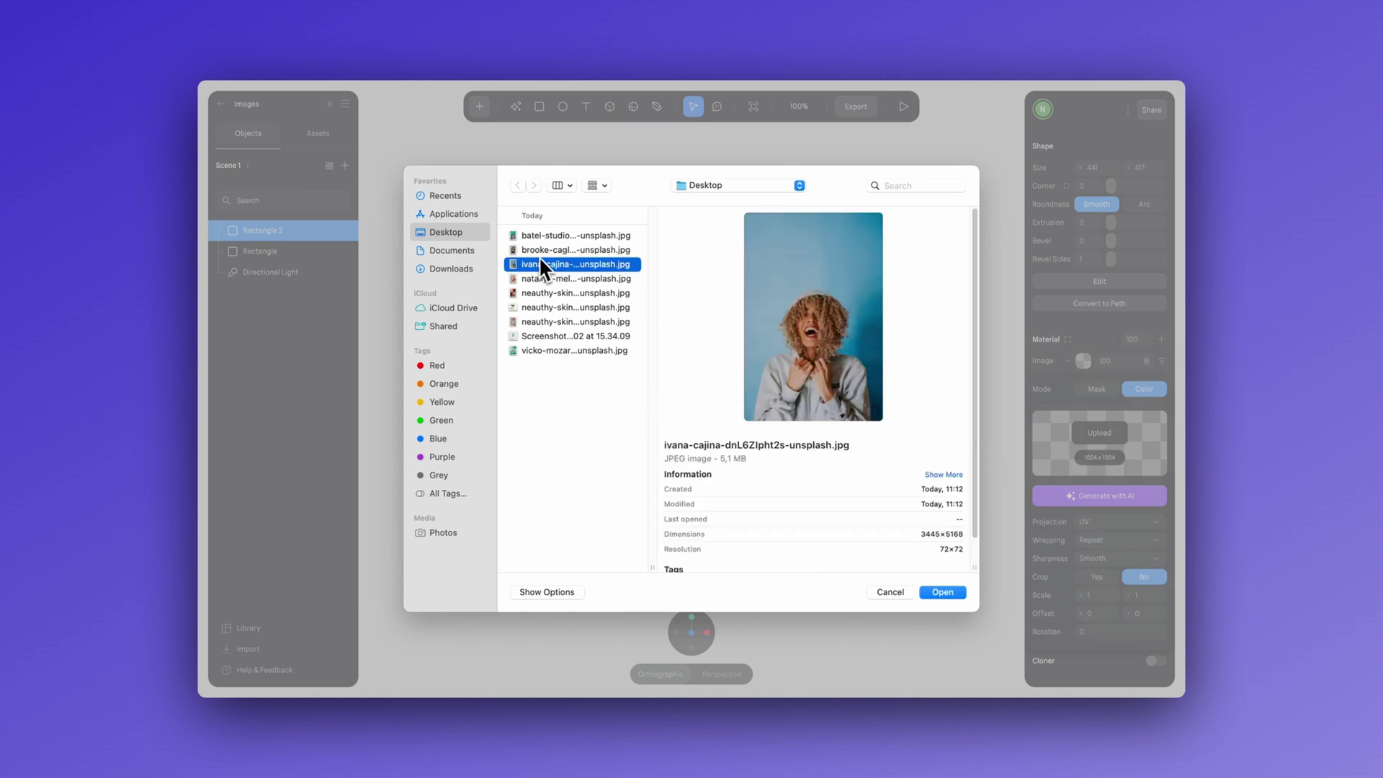
pyautogui.click(541, 249)
pyautogui.click(543, 238)
pyautogui.click(543, 265)
pyautogui.click(543, 251)
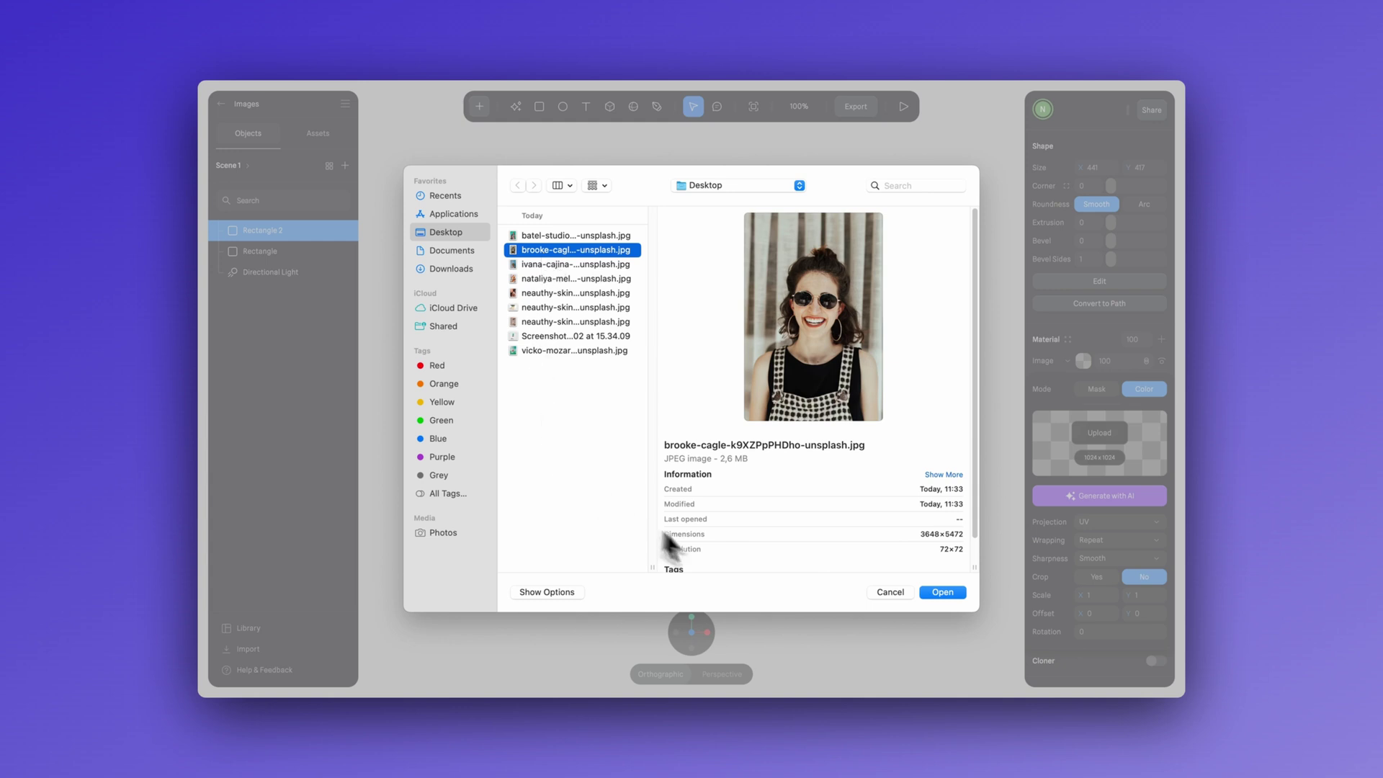
pyautogui.click(941, 592)
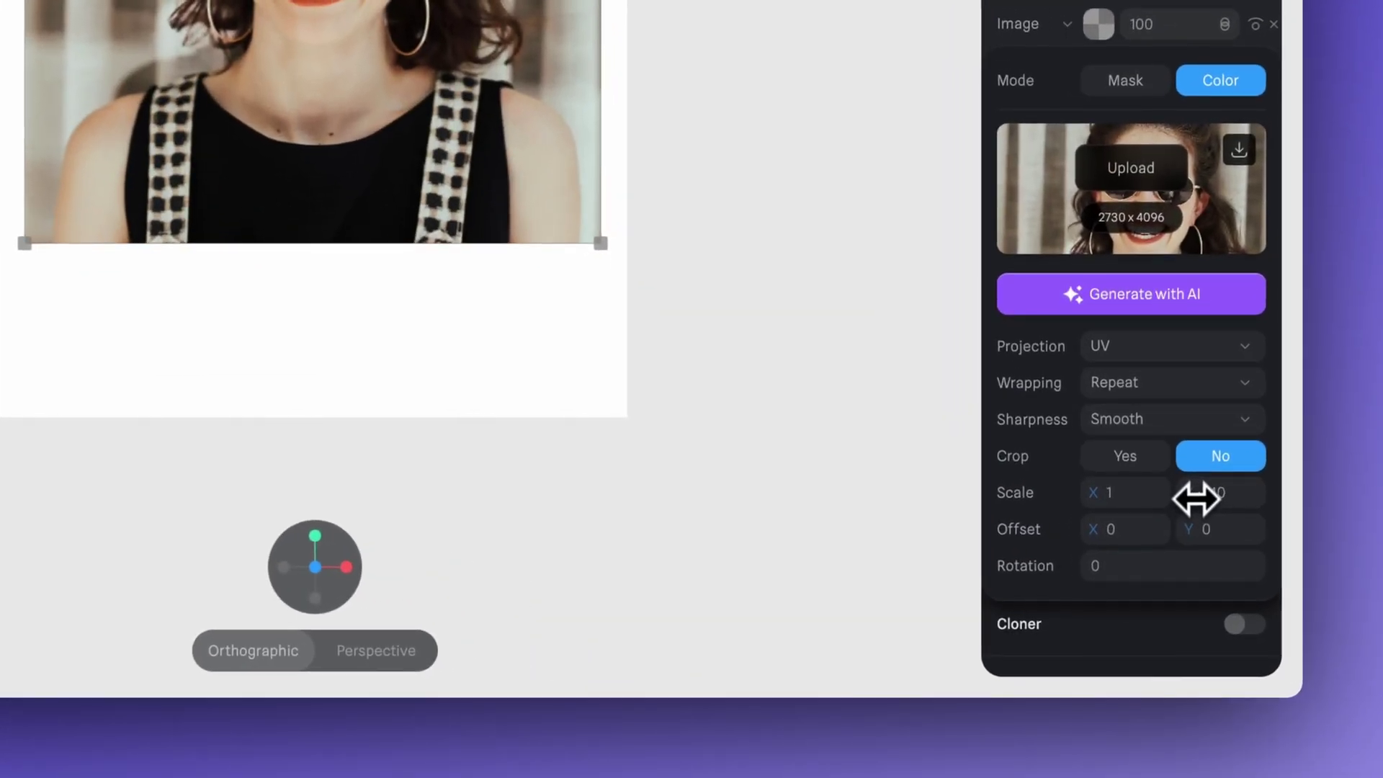
# Stretch the photo's Scale Y and add a dark matcap layer with Screen blend.
pyautogui.moveTo(1195, 498); pyautogui.dragTo(1191, 534)
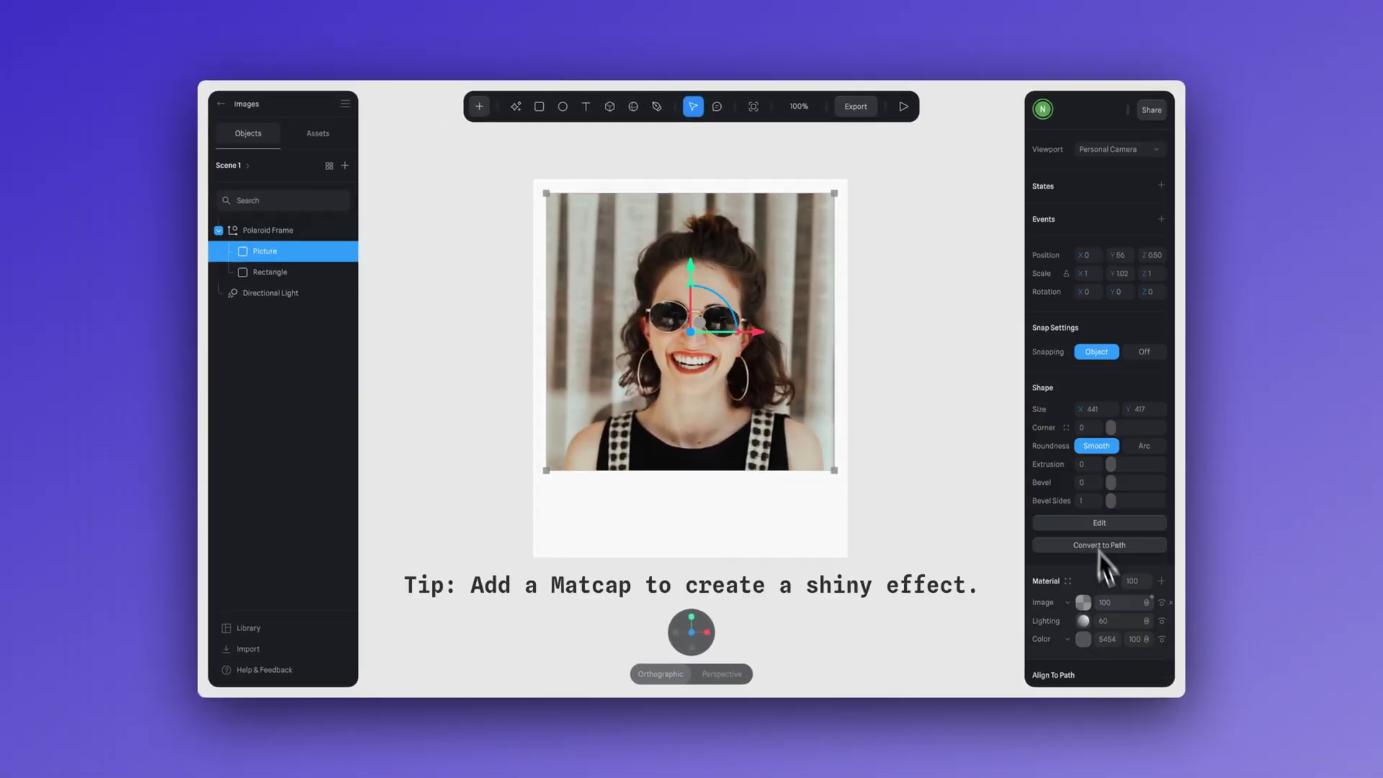
pyautogui.click(1055, 339)
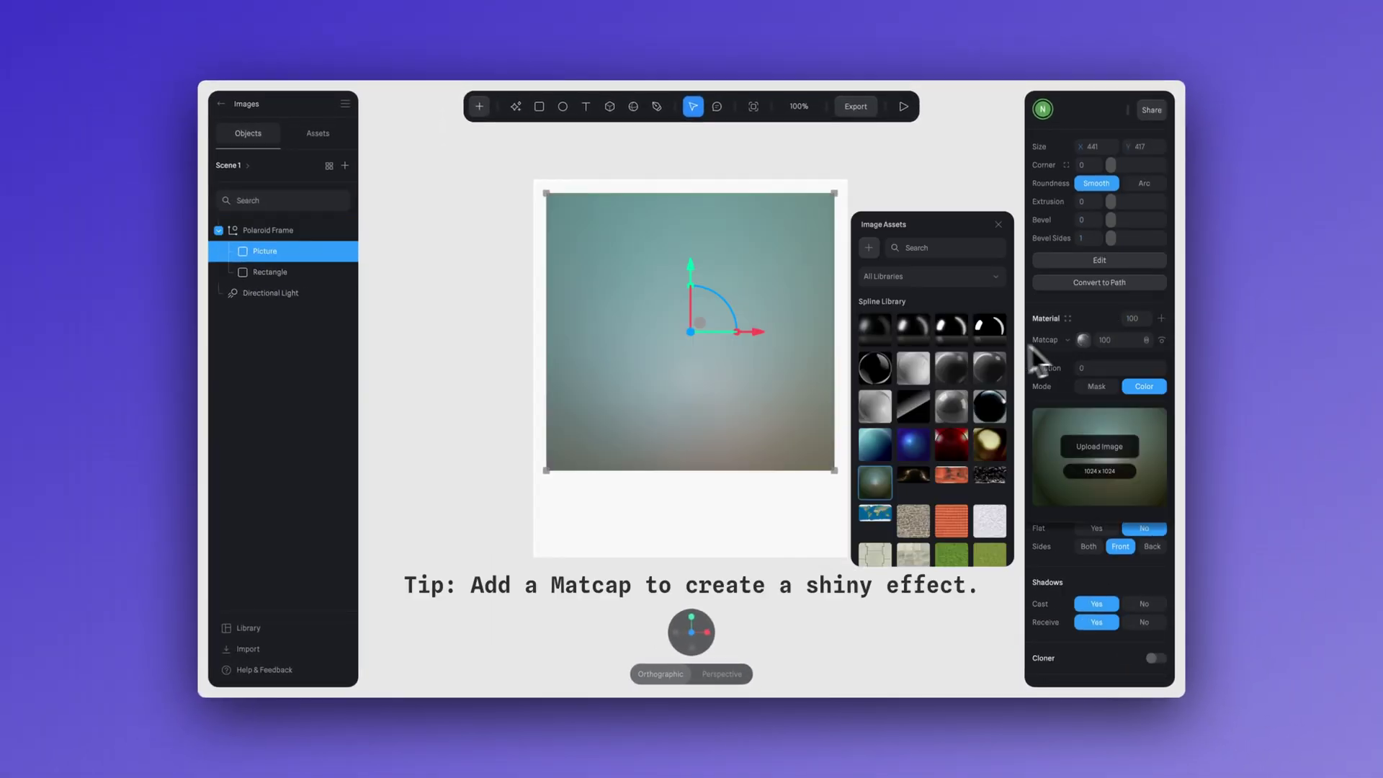
pyautogui.click(991, 336)
pyautogui.click(1148, 344)
pyautogui.click(1148, 370)
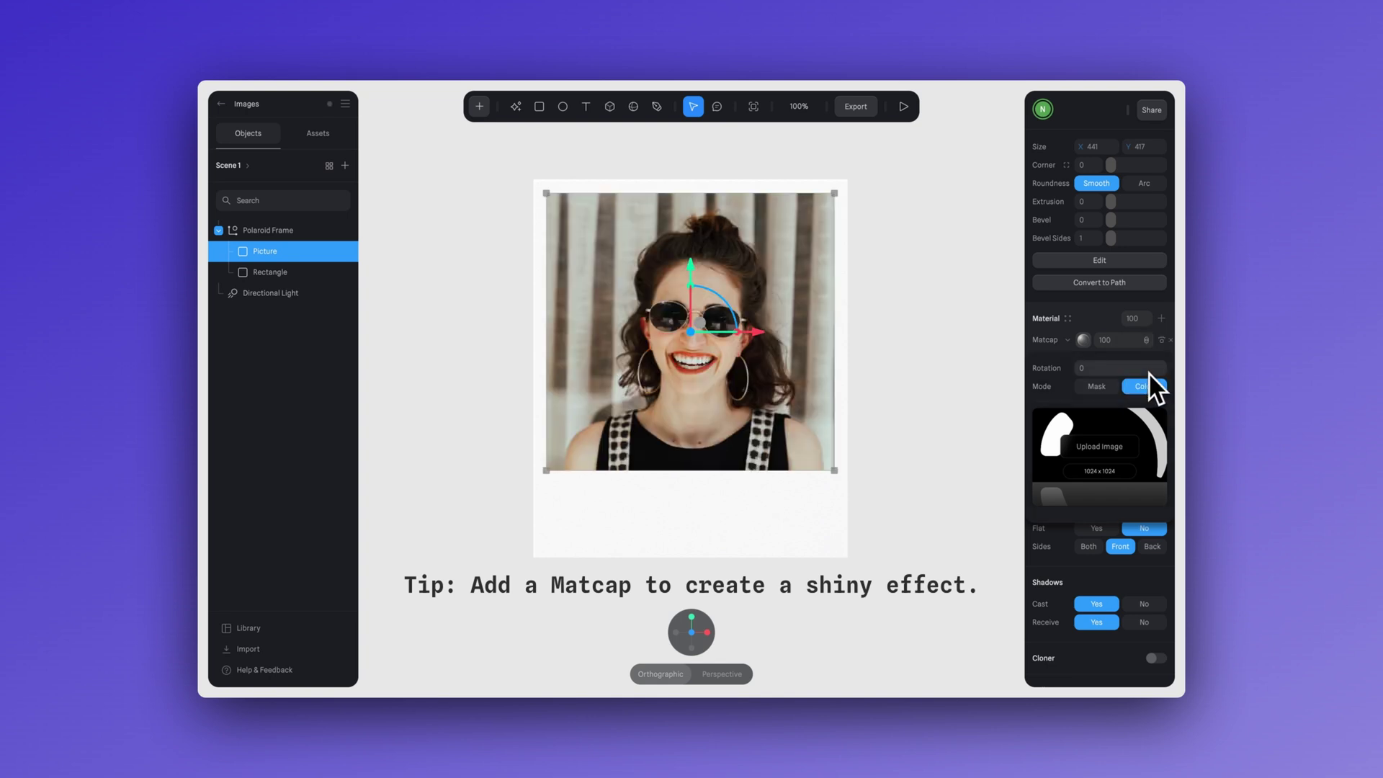
pyautogui.click(983, 331)
pyautogui.moveTo(983, 331); pyautogui.dragTo(975, 374)
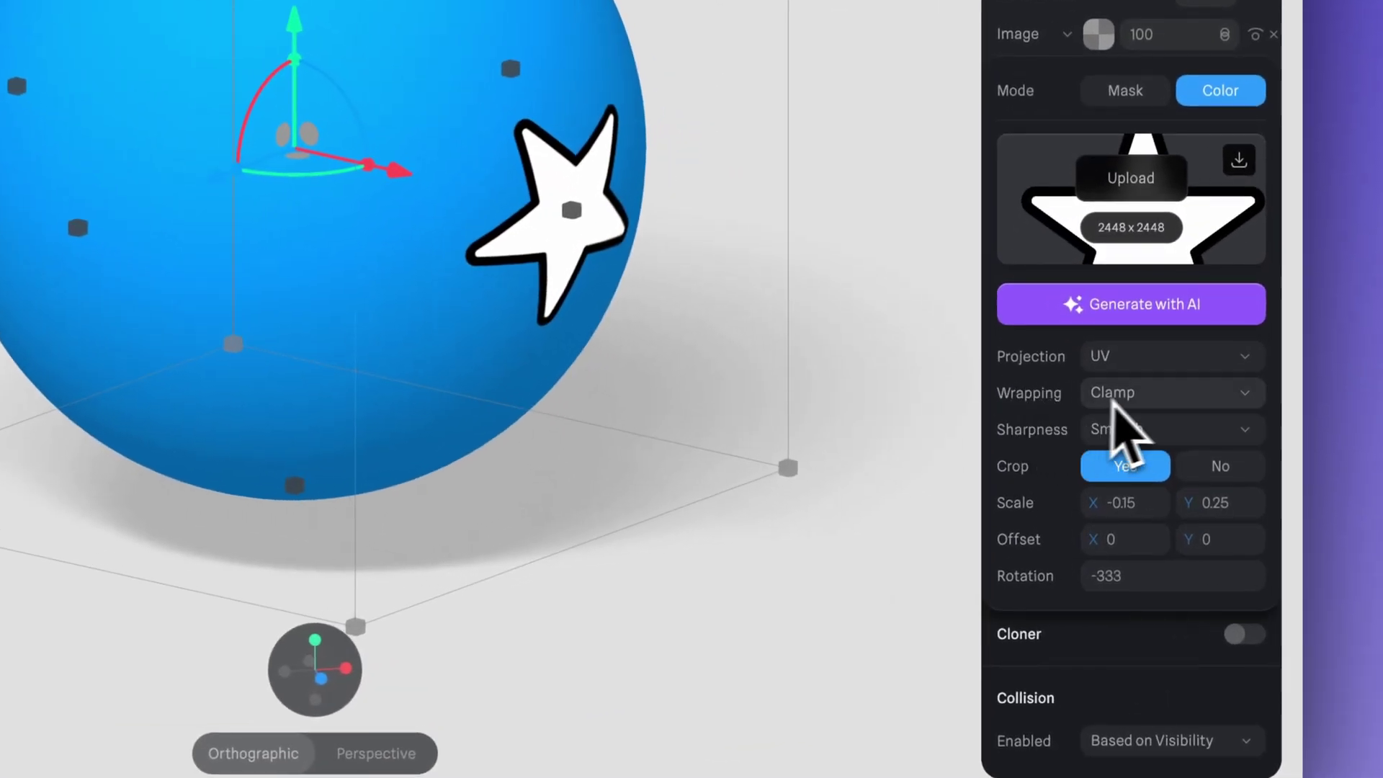
# Try Repeat and Mirror wrapping on the sphere's star texture, ending on Clamp.
pyautogui.click(1124, 403)
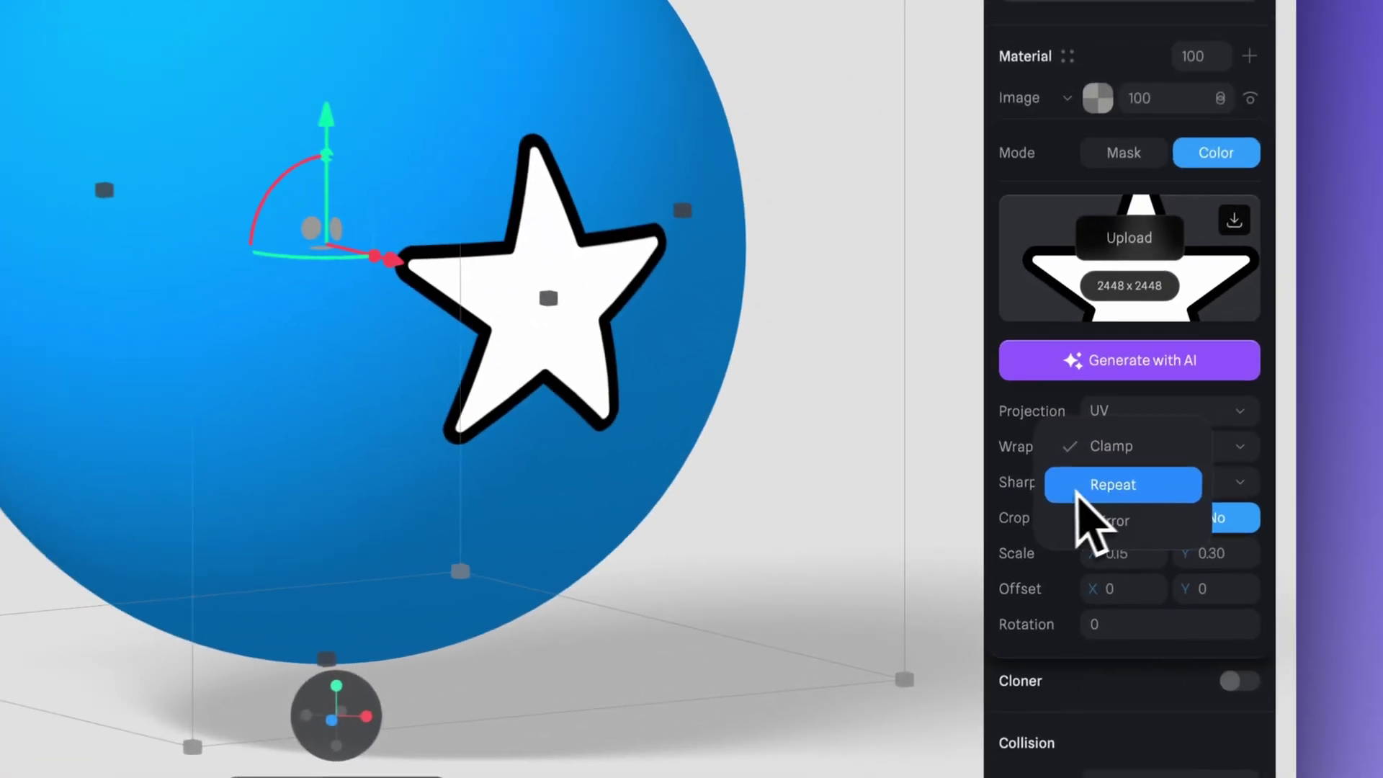
pyautogui.click(1100, 513)
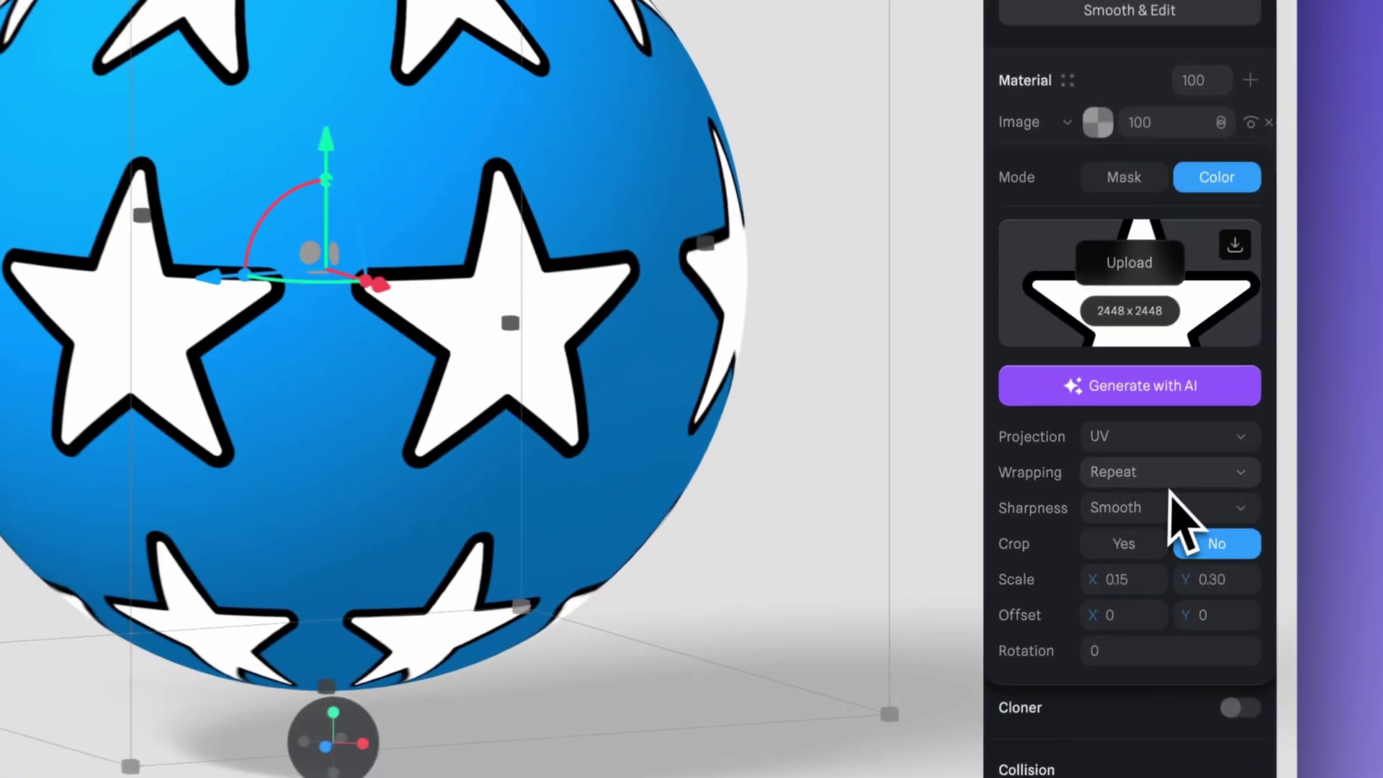
pyautogui.click(1166, 477)
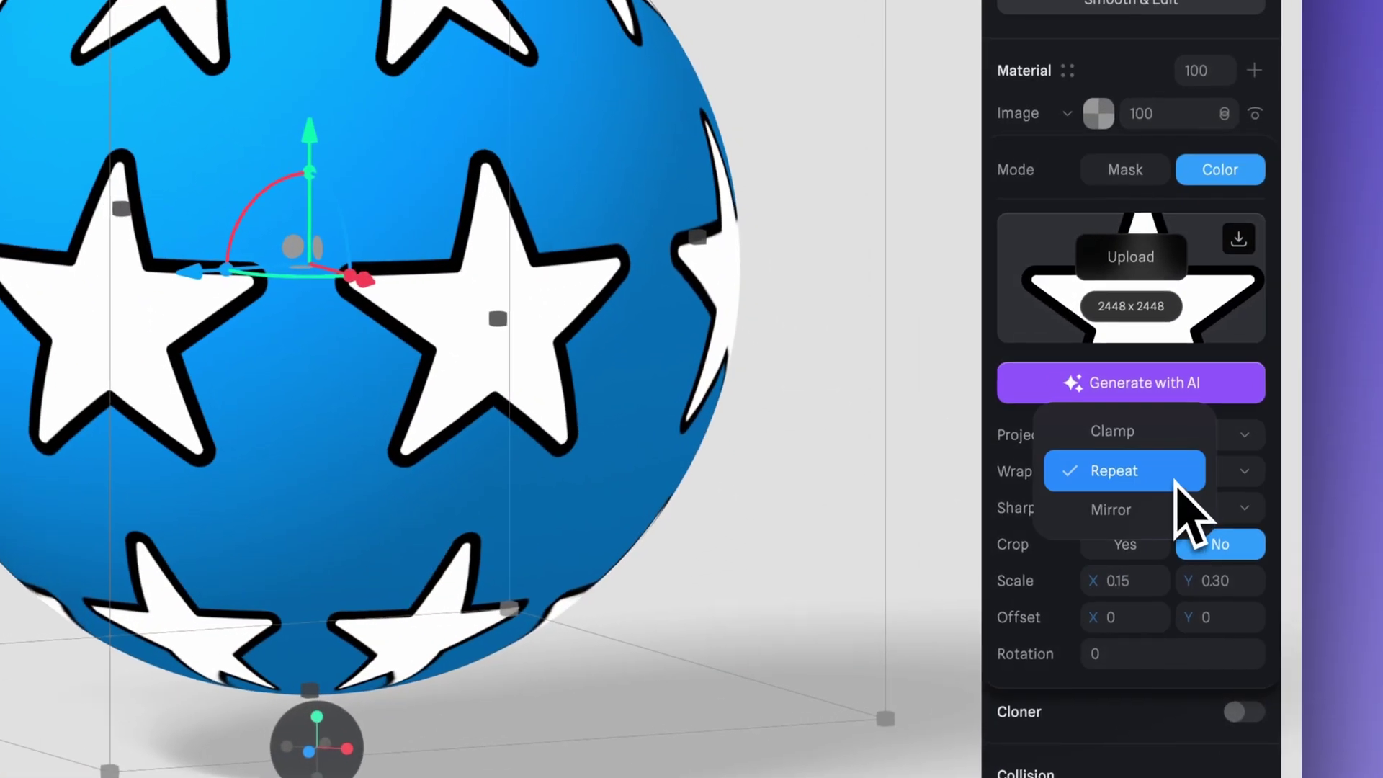
pyautogui.click(1084, 511)
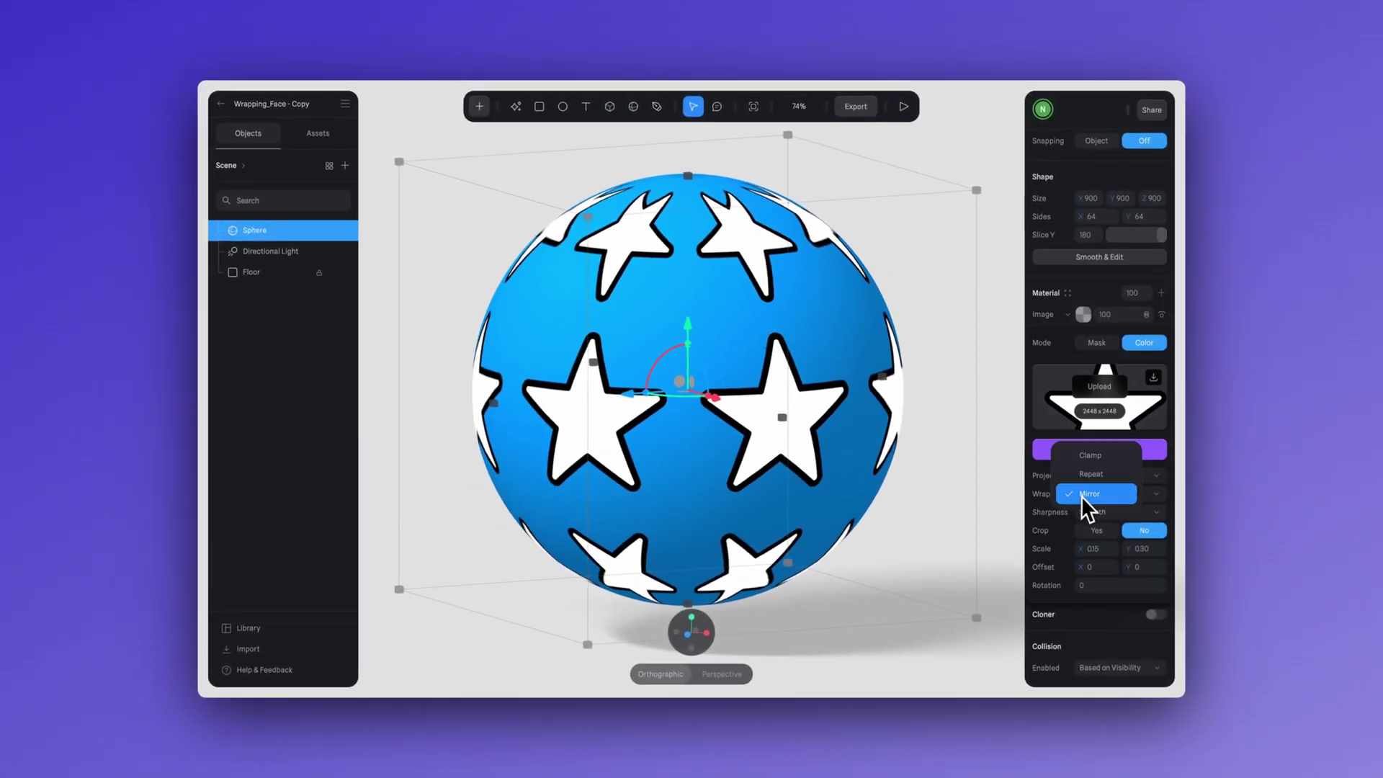
pyautogui.click(1082, 496)
pyautogui.scroll(-3, 948, 517)
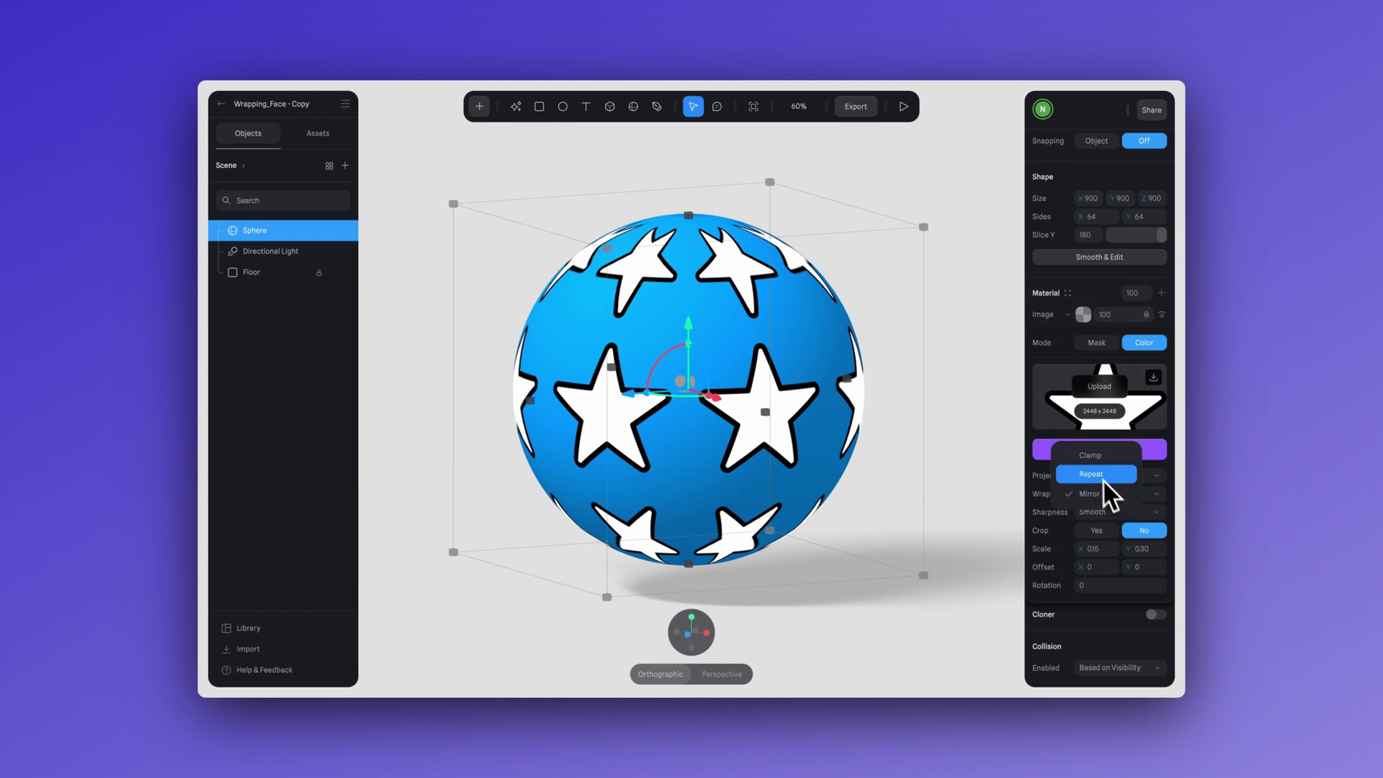
pyautogui.click(1093, 455)
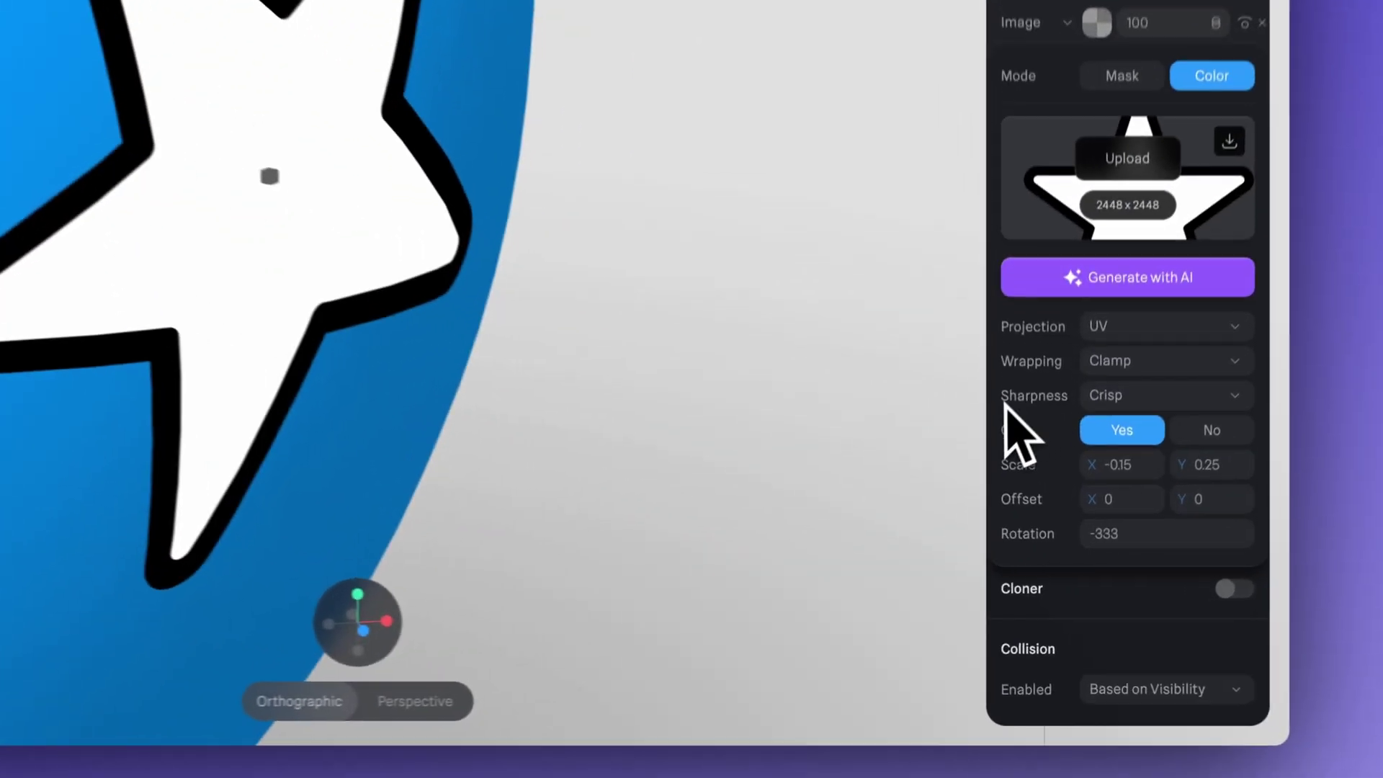
# Make the star texture Smooth and adjust its scale (Y 0.55), offset and rotation.
pyautogui.click(1092, 499)
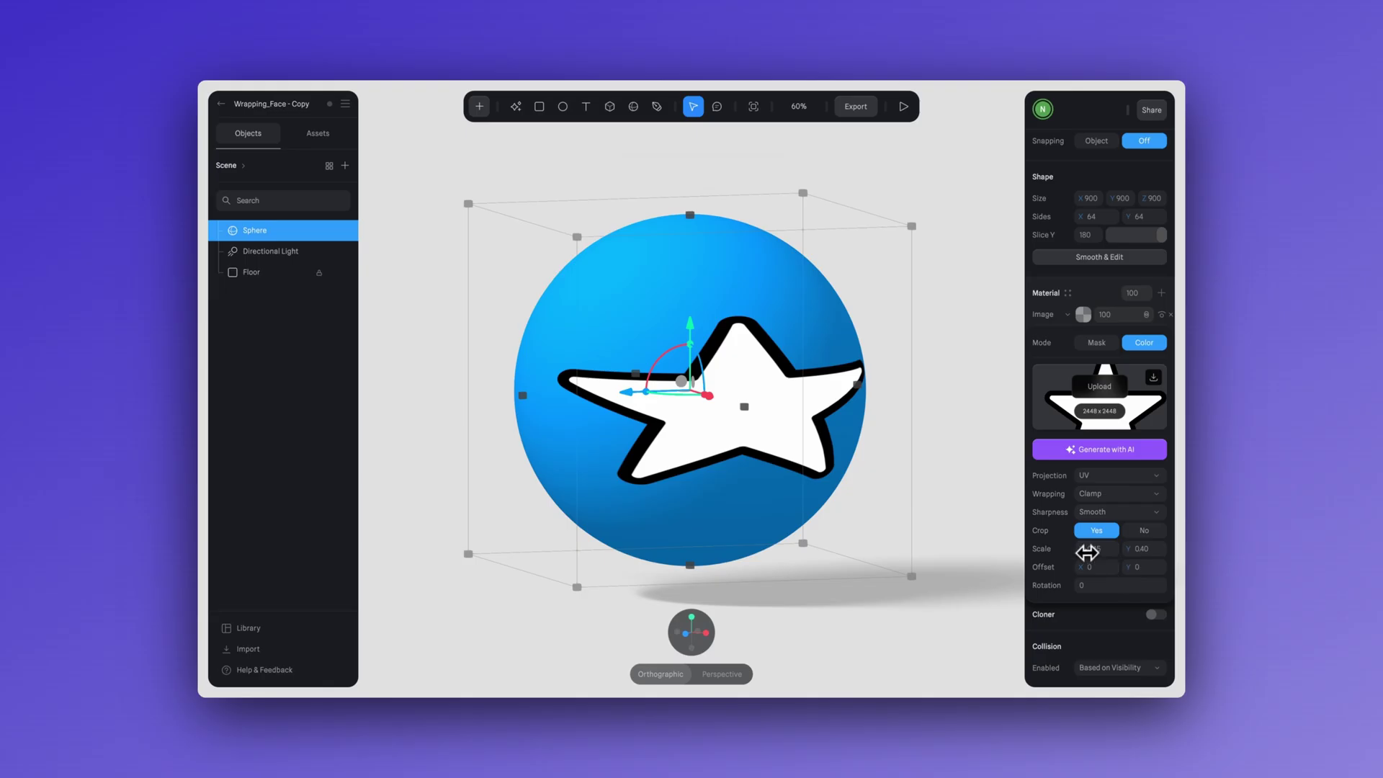
pyautogui.moveTo(1084, 552); pyautogui.dragTo(1130, 553)
pyautogui.moveTo(1085, 569); pyautogui.dragTo(1130, 568)
pyautogui.moveTo(1080, 589); pyautogui.dragTo(1080, 589)
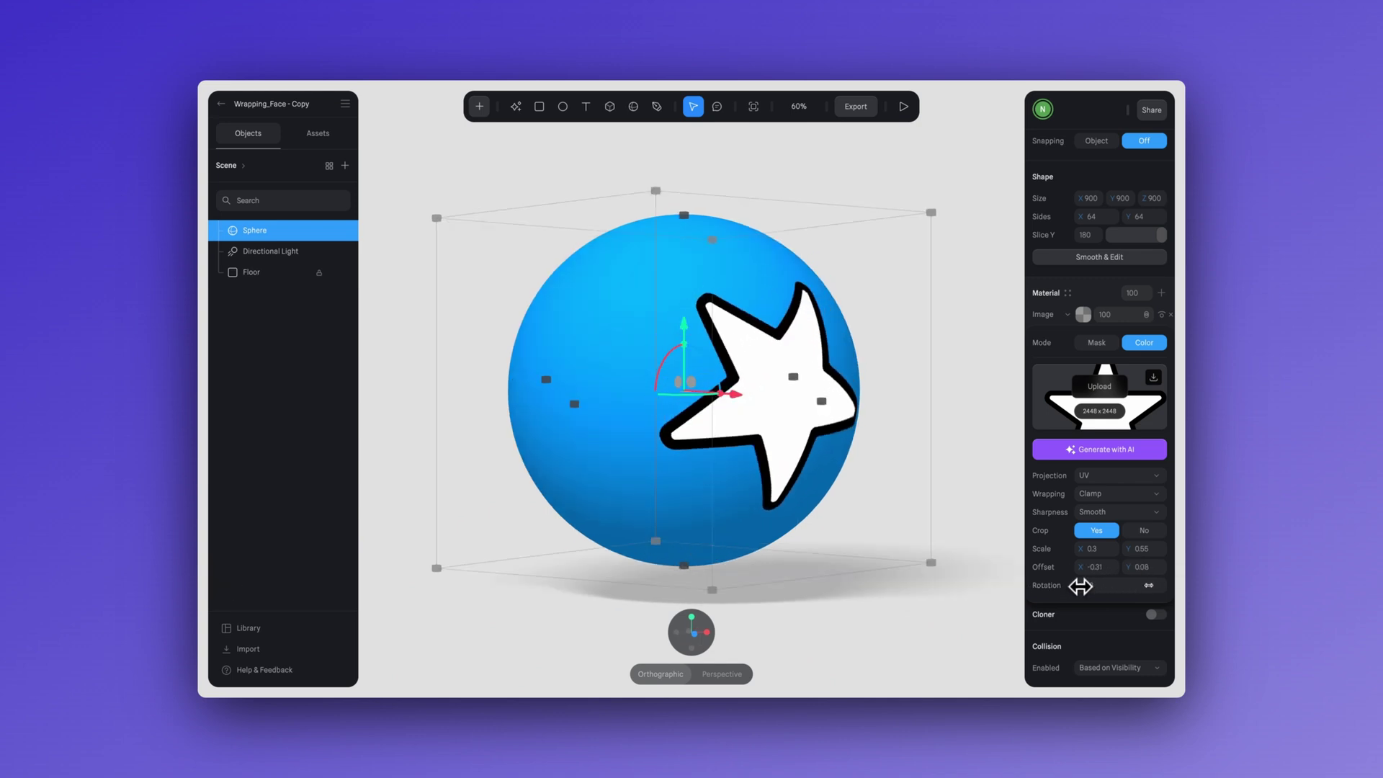
pyautogui.moveTo(1080, 586); pyautogui.dragTo(1077, 596)
pyautogui.click(977, 607)
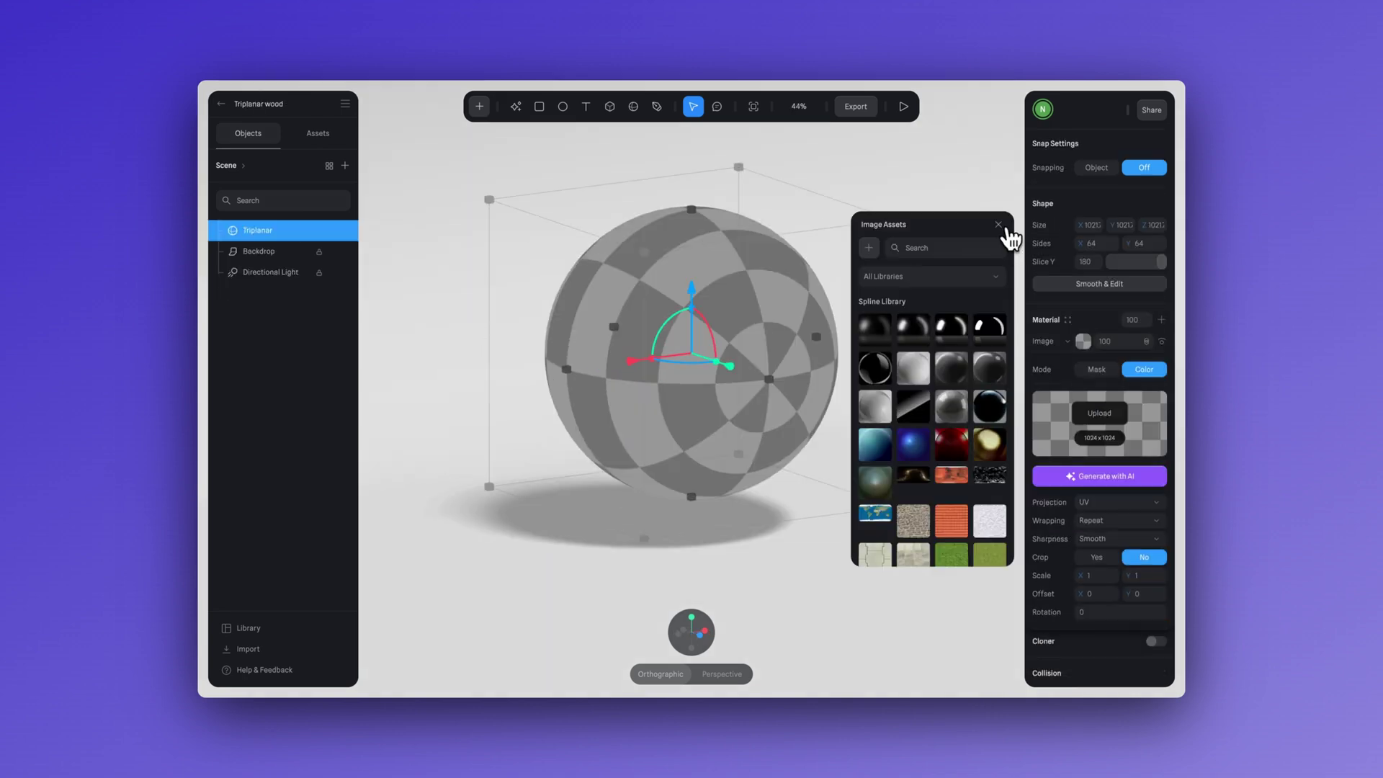
# Try X, Y and Z projection axes on the cube's checker texture and edit Scale Y.
pyautogui.click(1006, 231)
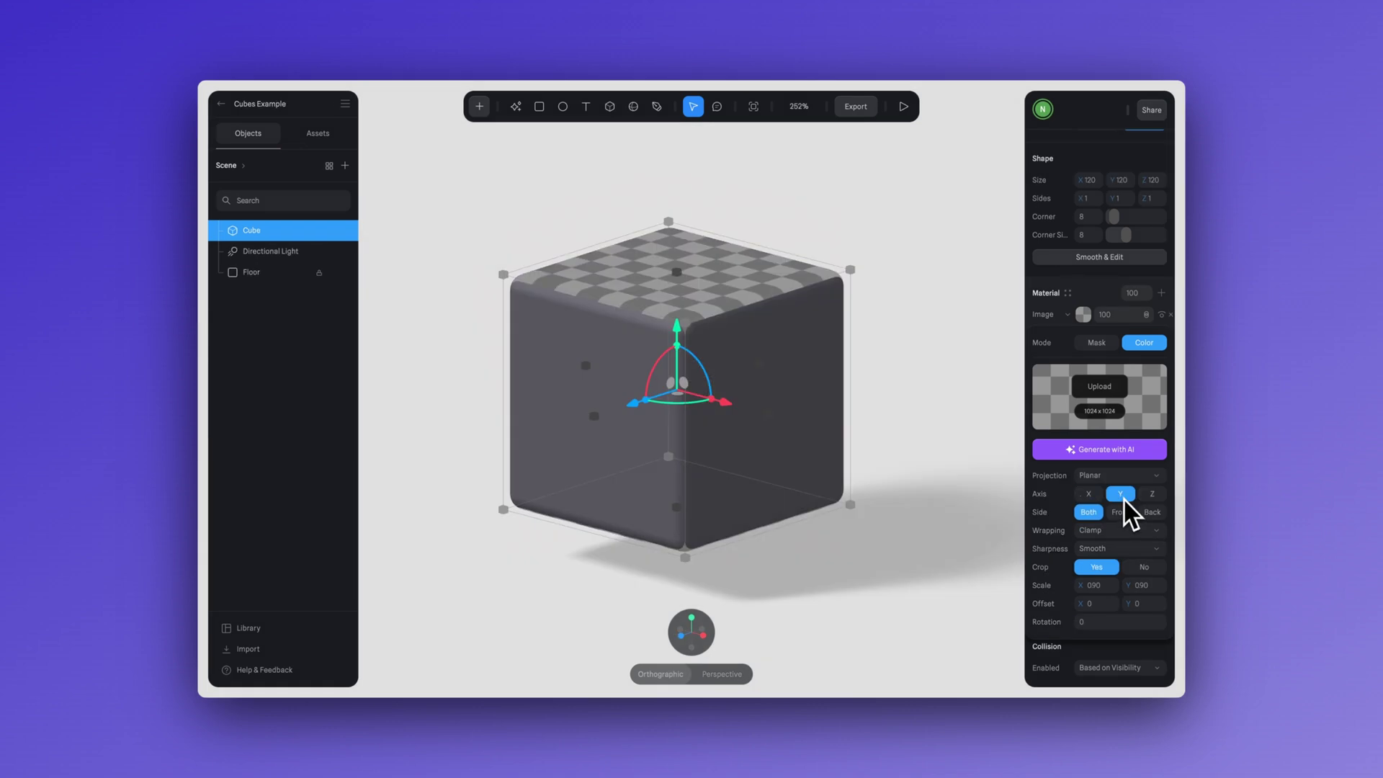
pyautogui.click(1151, 495)
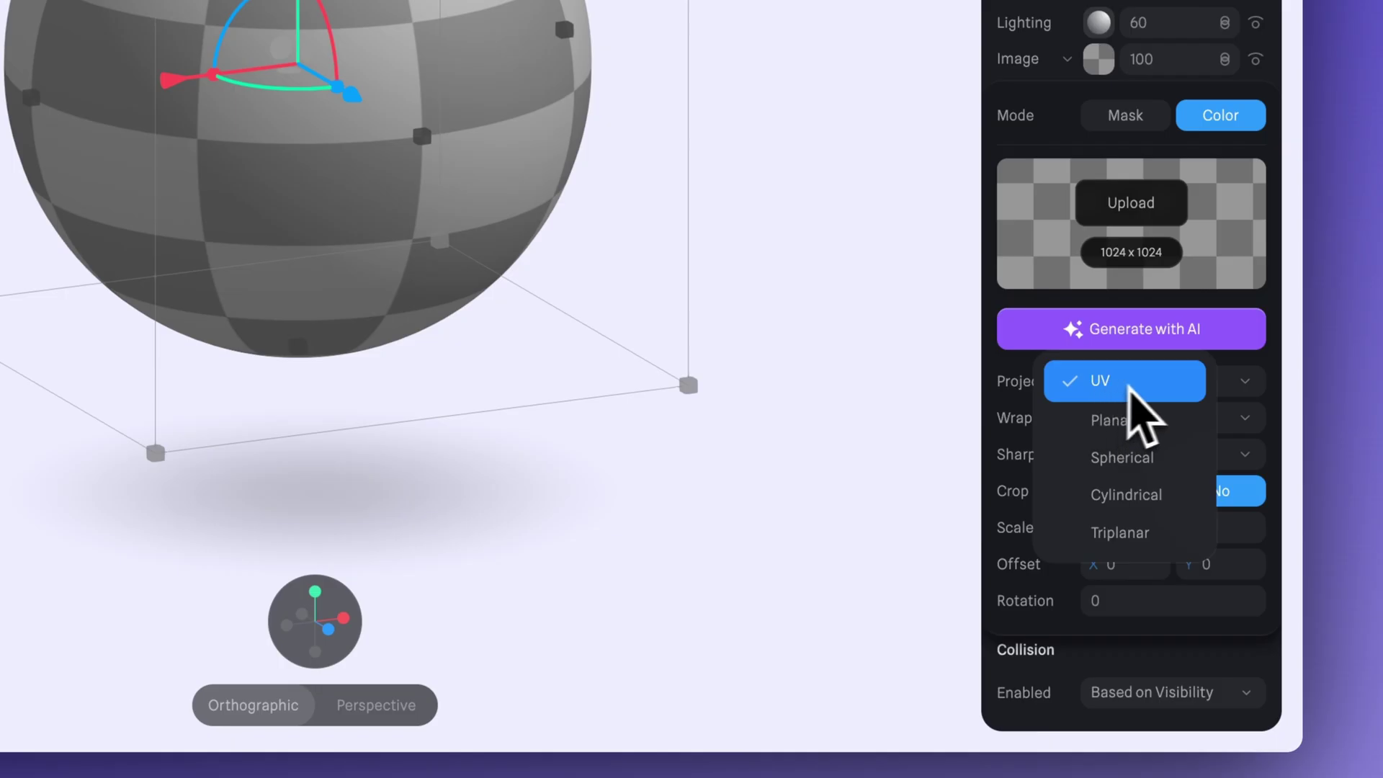
pyautogui.click(1124, 381)
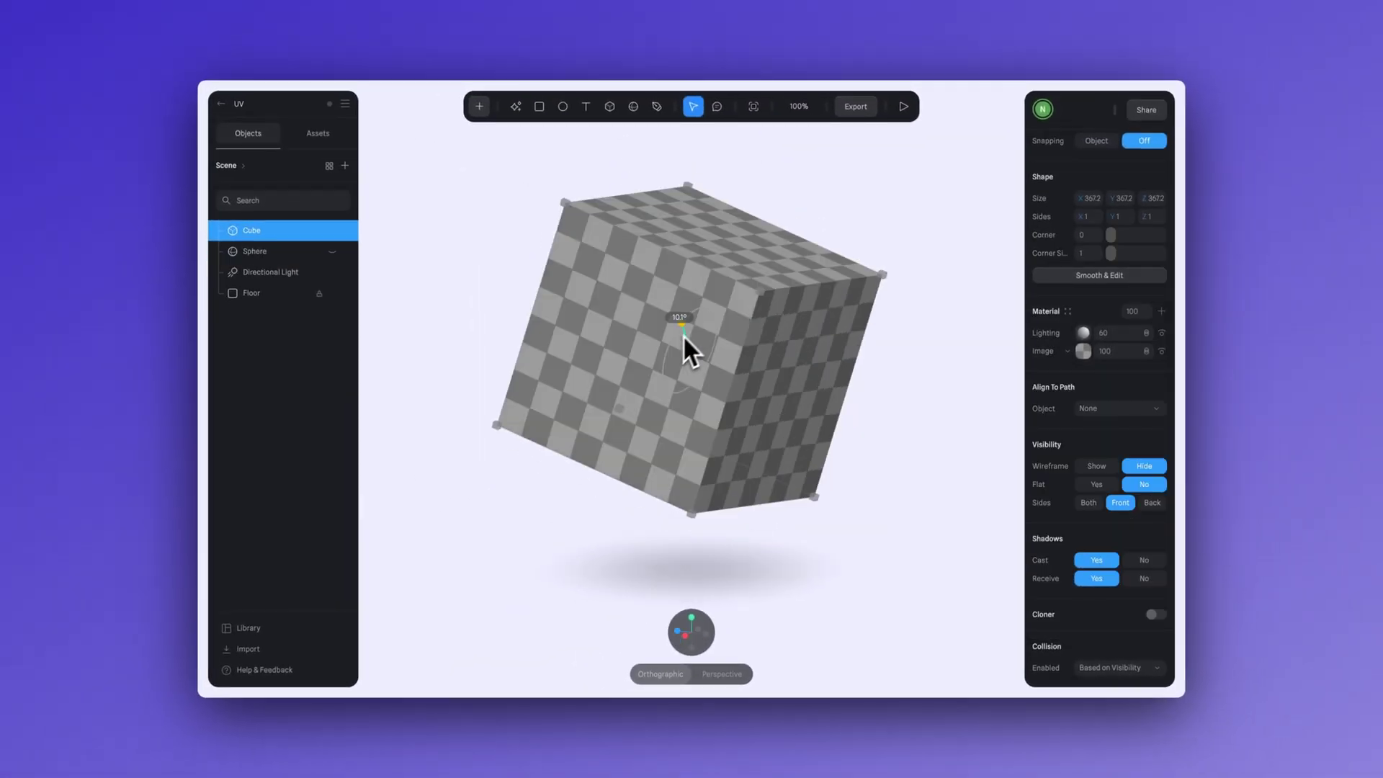
pyautogui.moveTo(683, 335); pyautogui.dragTo(702, 318)
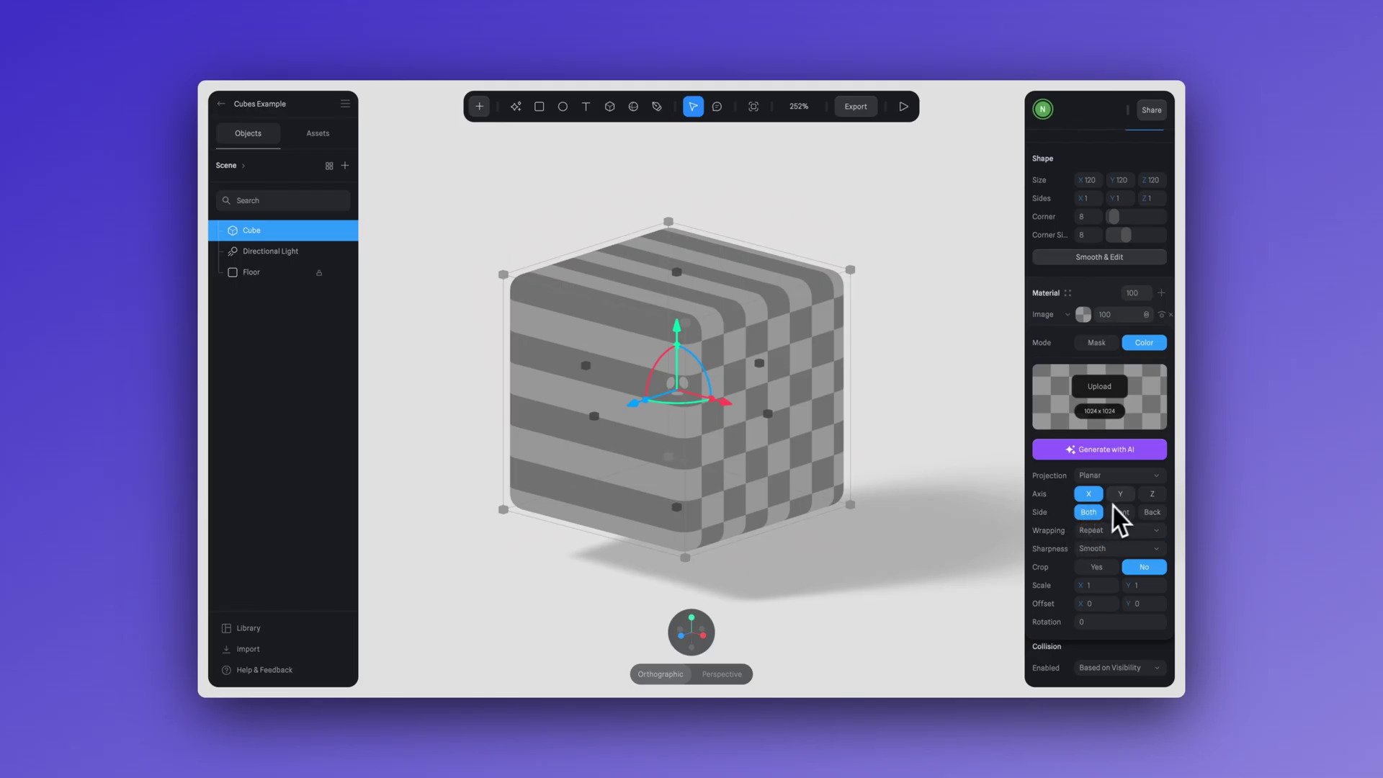
pyautogui.click(1120, 494)
pyautogui.click(1151, 494)
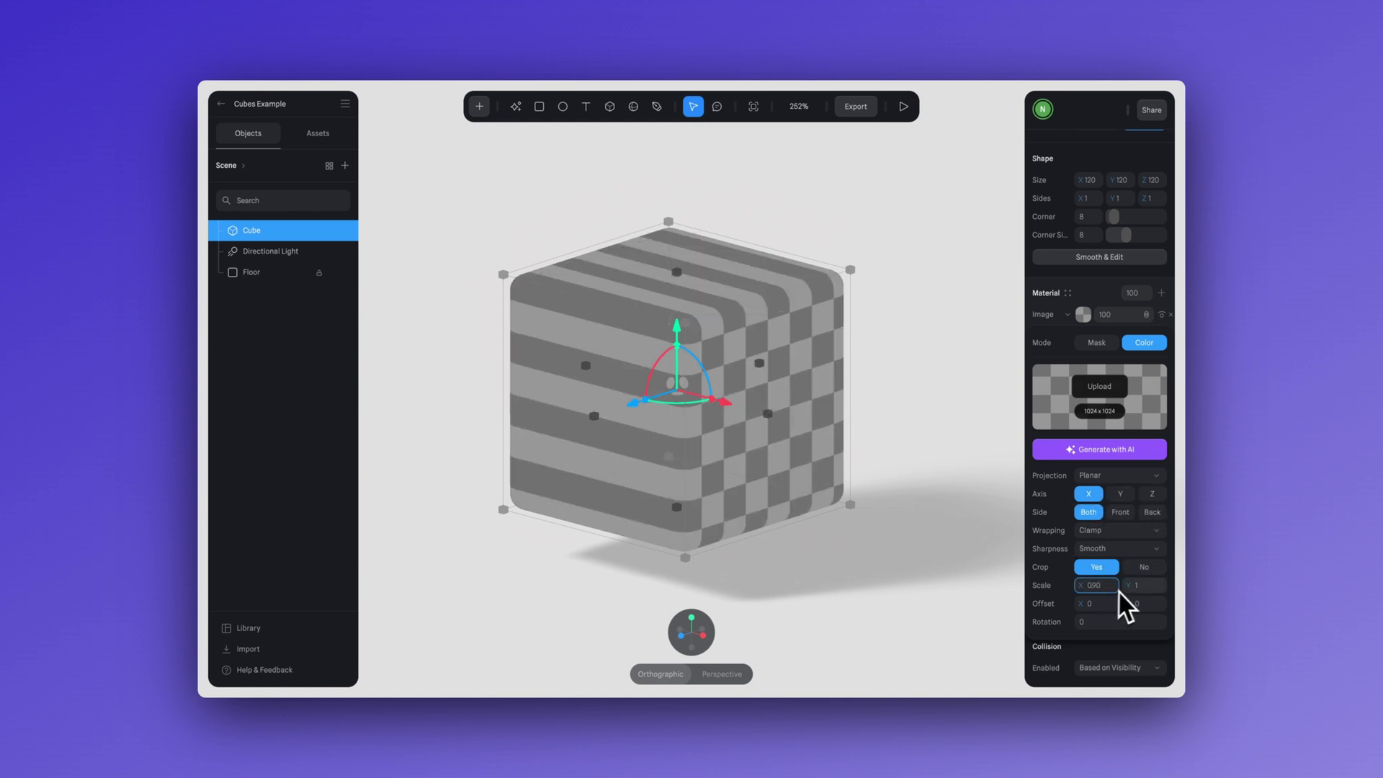
pyautogui.click(1150, 586)
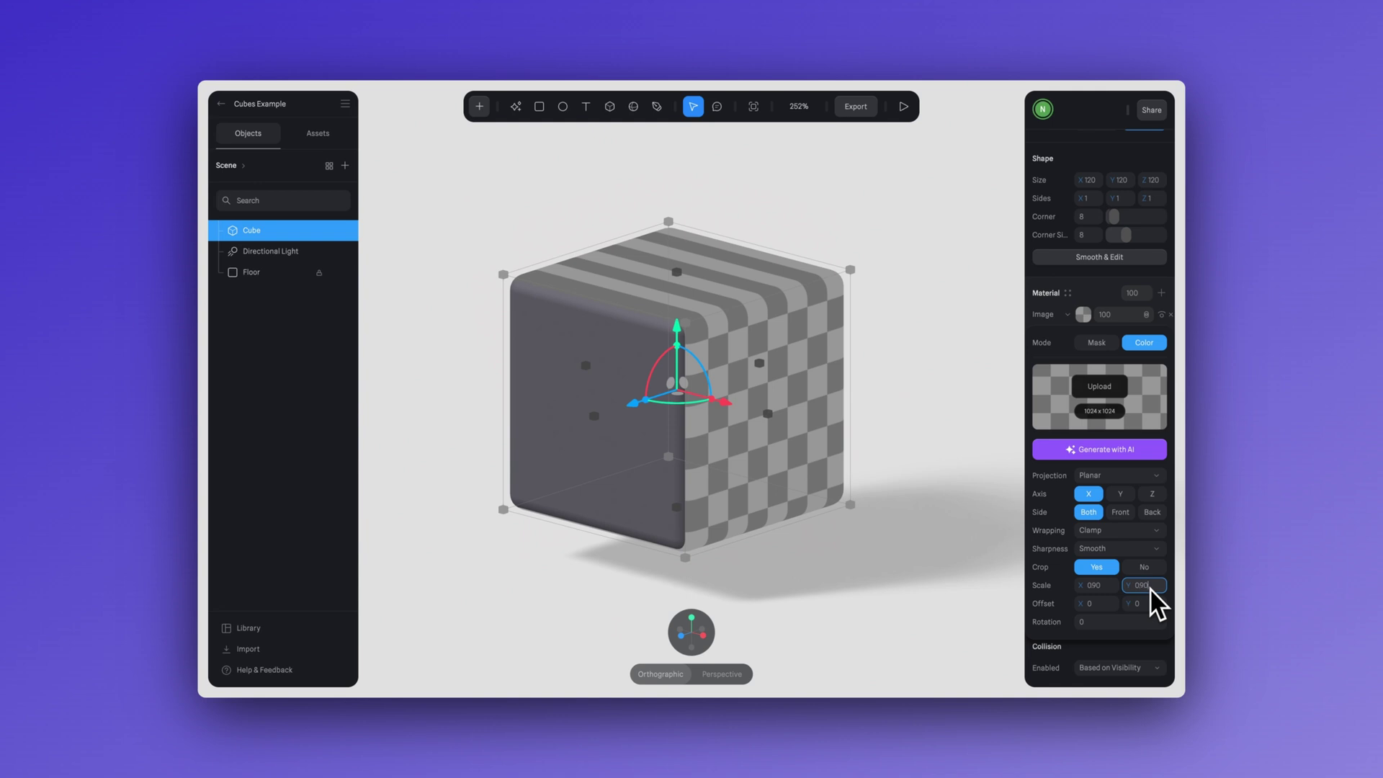
# Commit the 0.90 scale, compare axes and sides while orbiting, then settle on Axis X, Side Front.
pyautogui.press('Return')
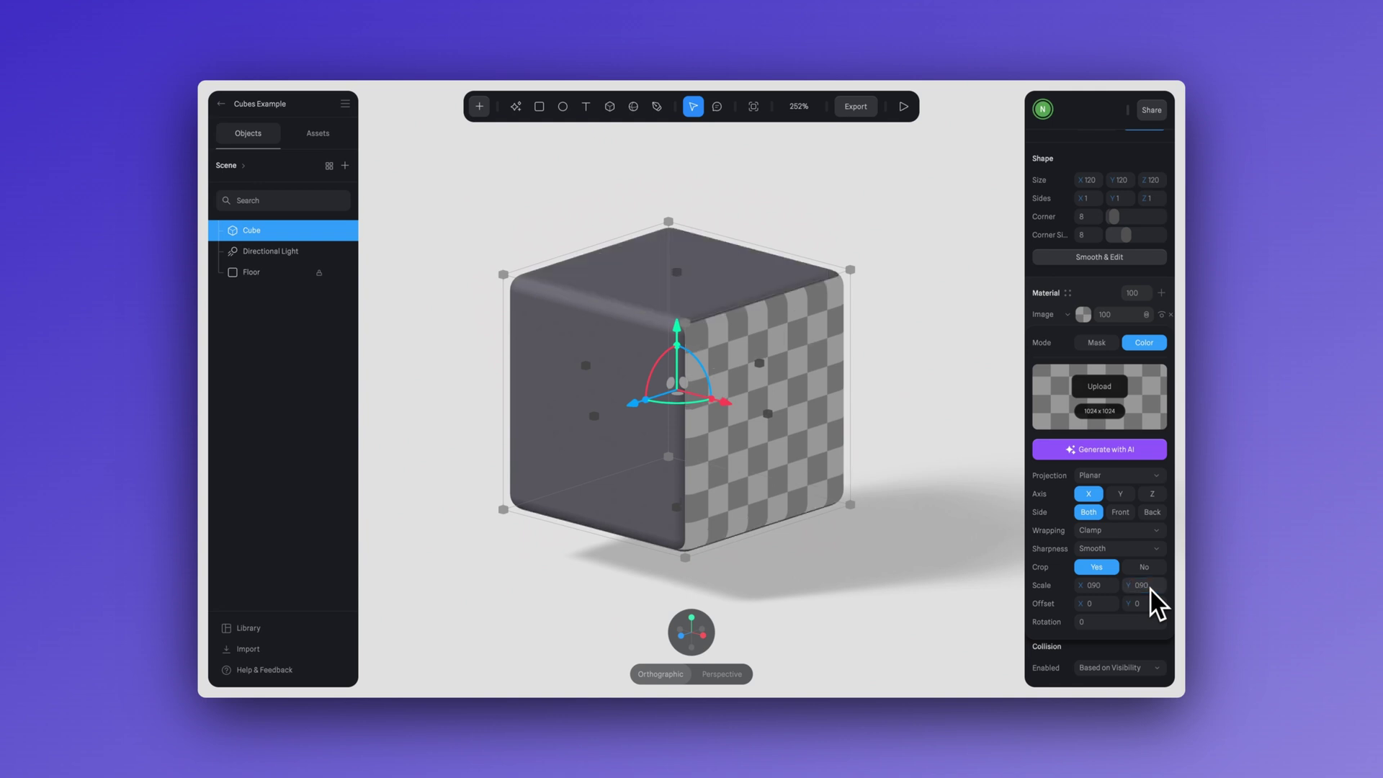
pyautogui.click(1121, 494)
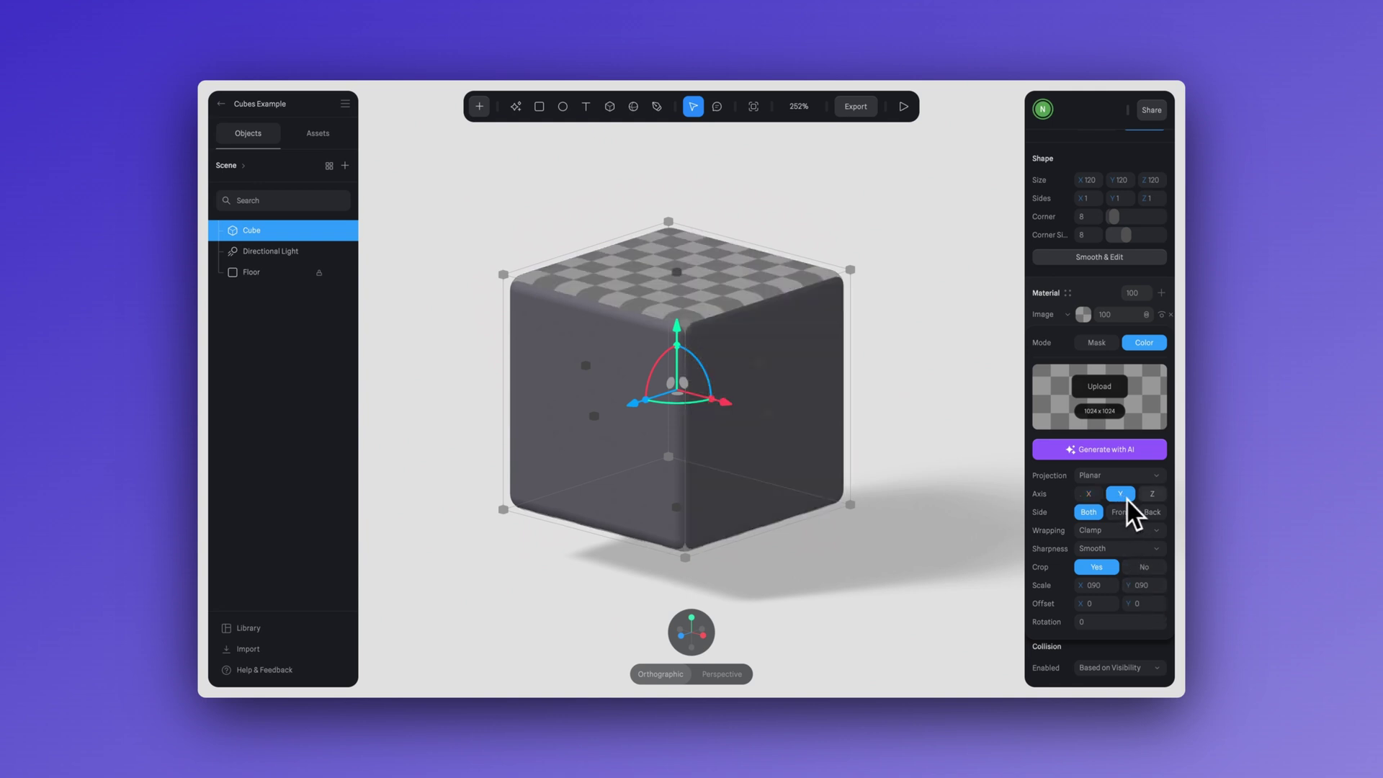
pyautogui.click(1152, 494)
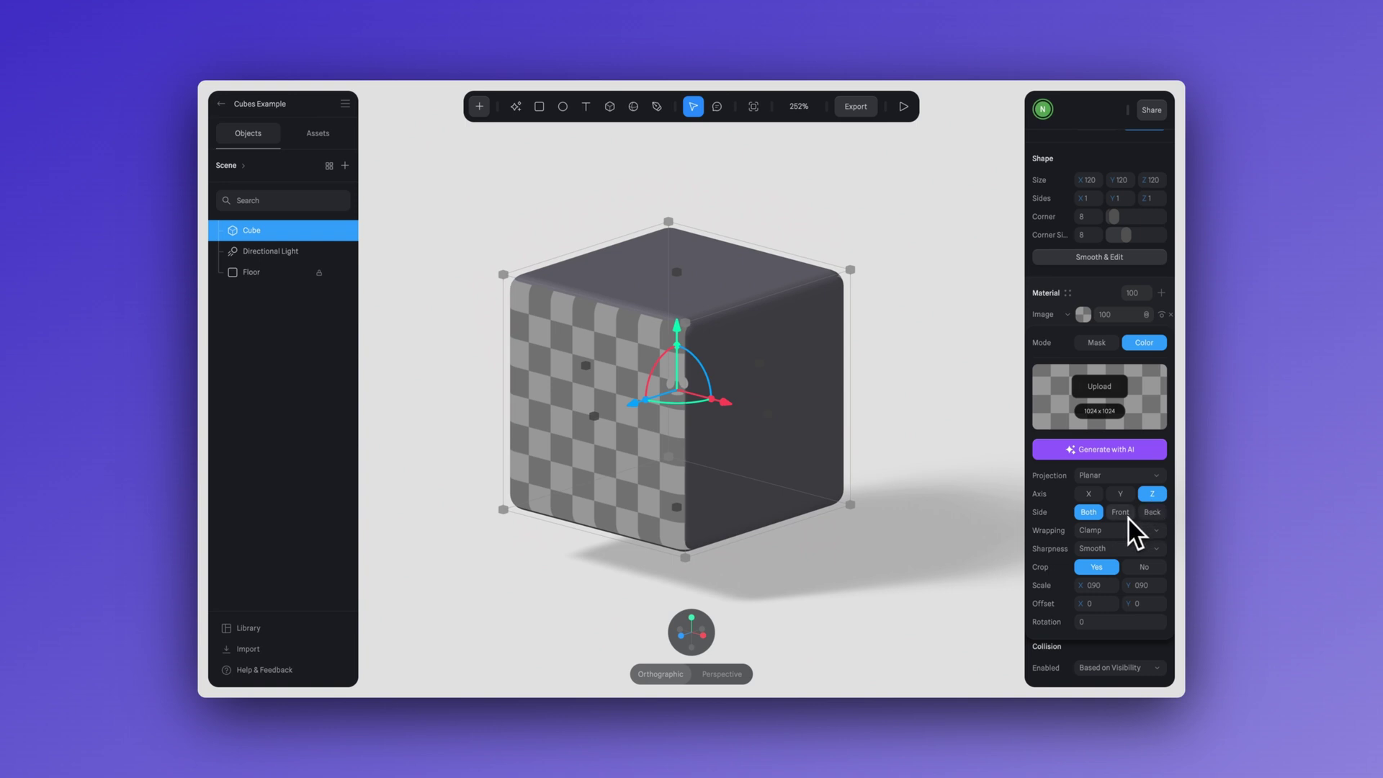
pyautogui.click(1128, 516)
pyautogui.moveTo(970, 505); pyautogui.dragTo(861, 519)
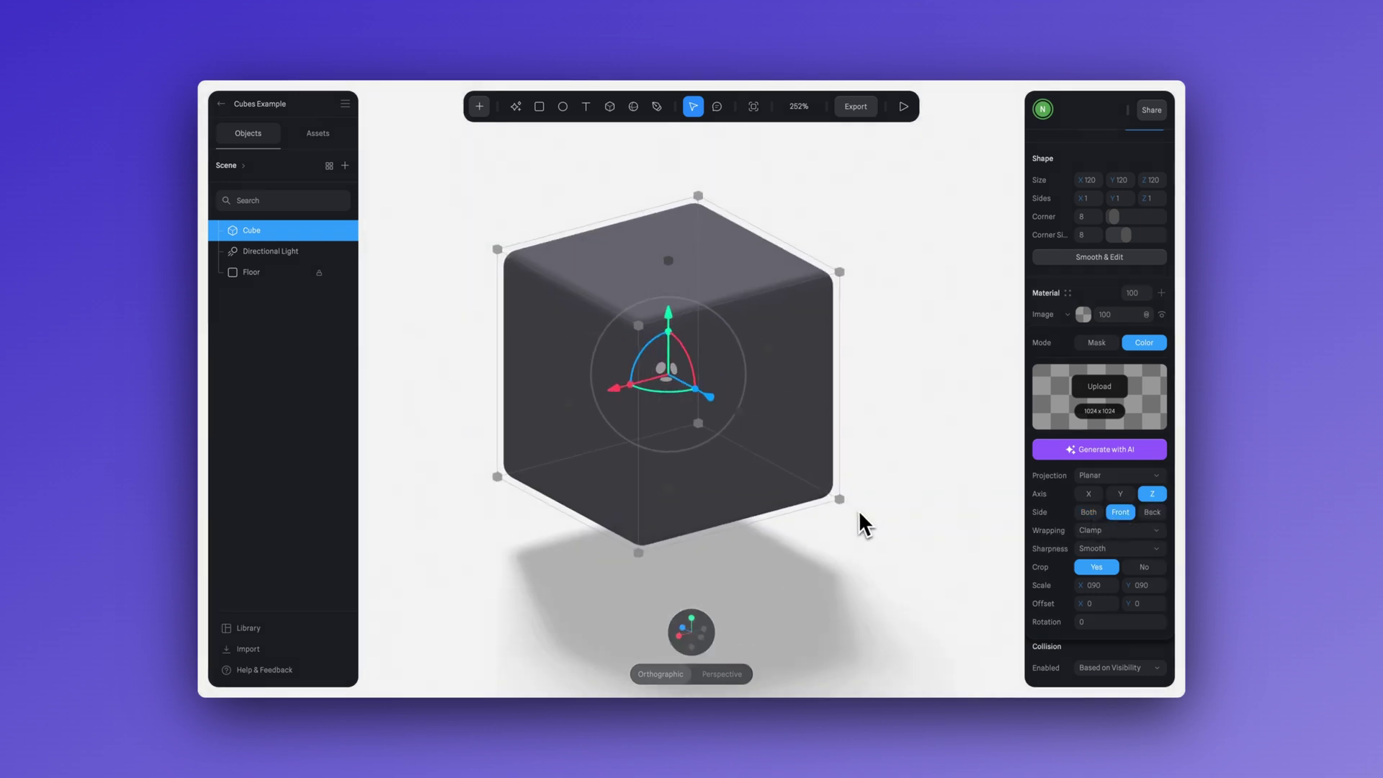
pyautogui.click(1152, 512)
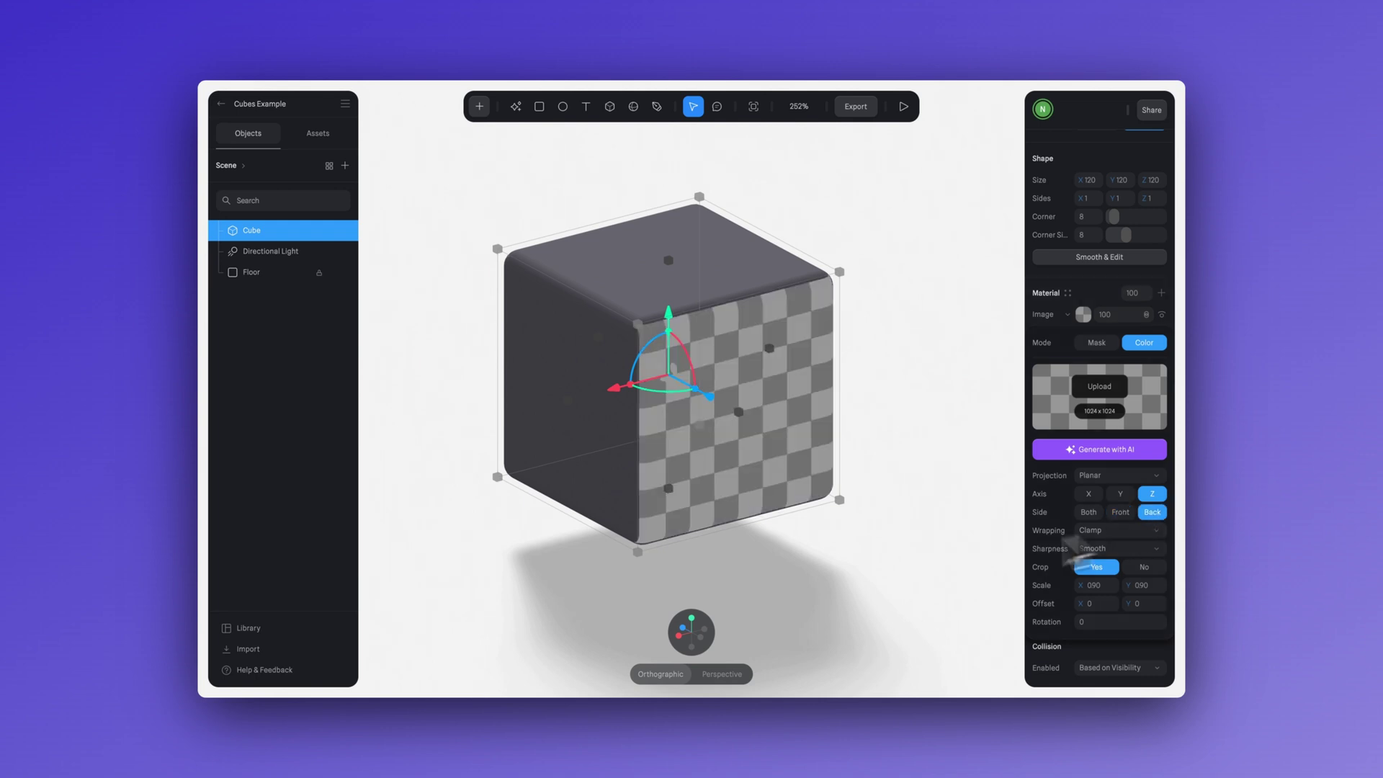
pyautogui.moveTo(874, 574); pyautogui.dragTo(974, 569)
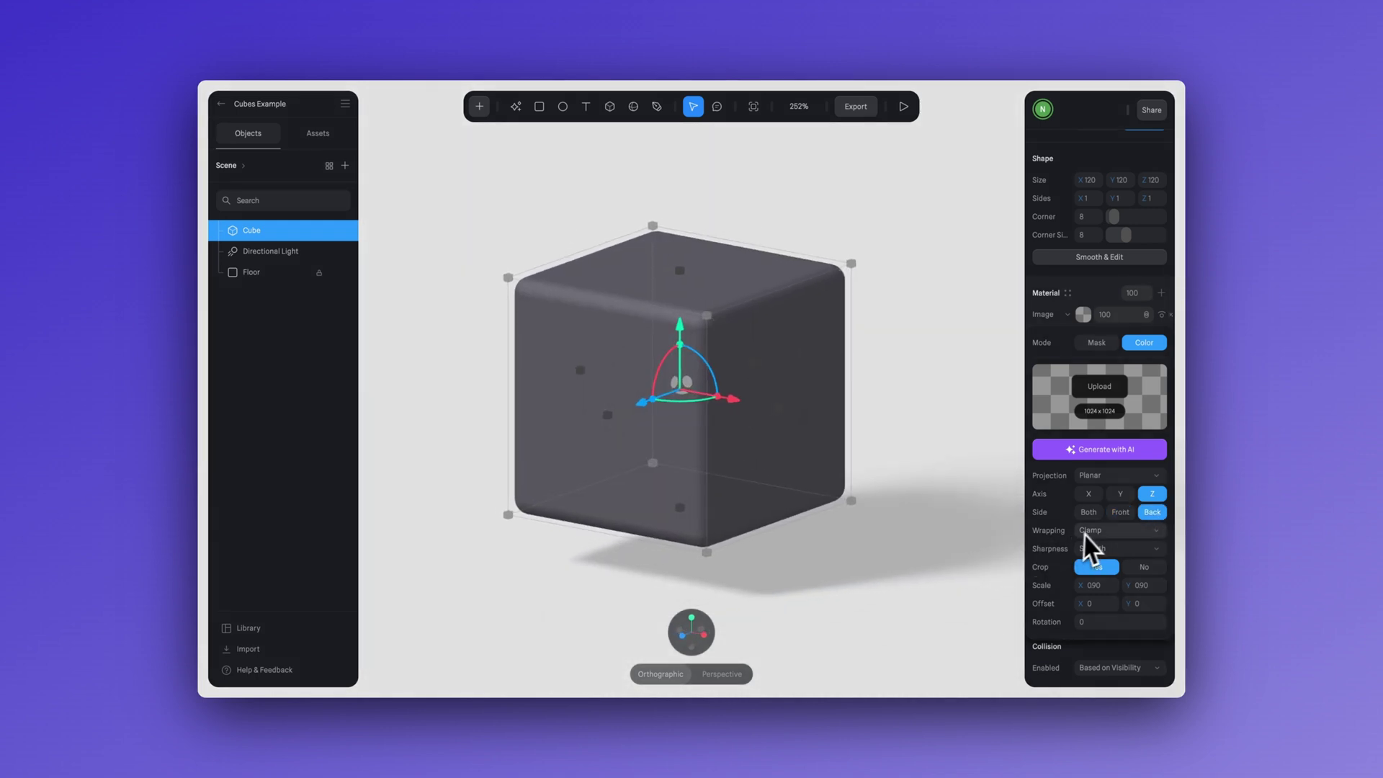
pyautogui.click(1088, 512)
pyautogui.moveTo(949, 451)
pyautogui.mouseDown()
pyautogui.moveTo(833, 453)
pyautogui.moveTo(965, 451)
pyautogui.moveTo(942, 458)
pyautogui.mouseUp()
pyautogui.click(1088, 493)
pyautogui.click(1121, 512)
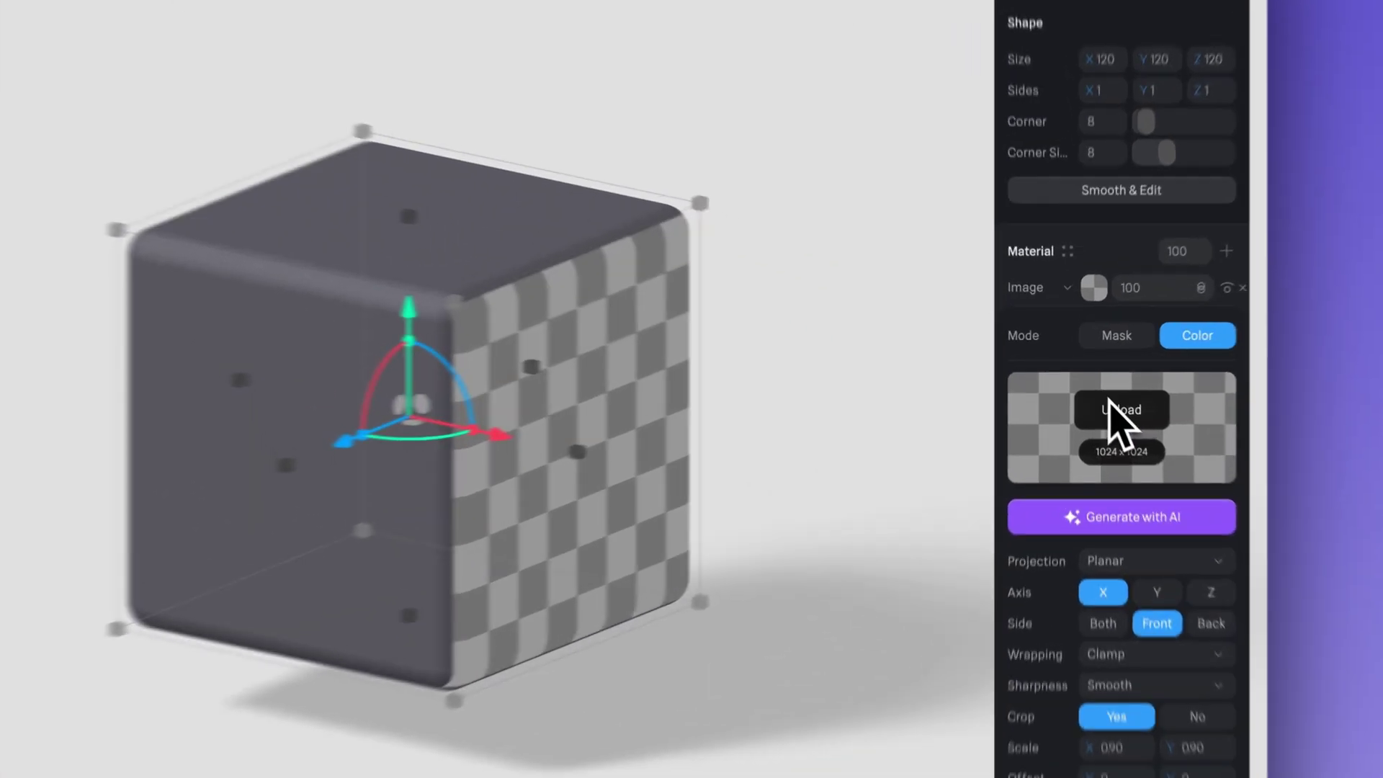
# Apply Yellow.png as the checker layer's image on the cube's right face.
pyautogui.click(1101, 387)
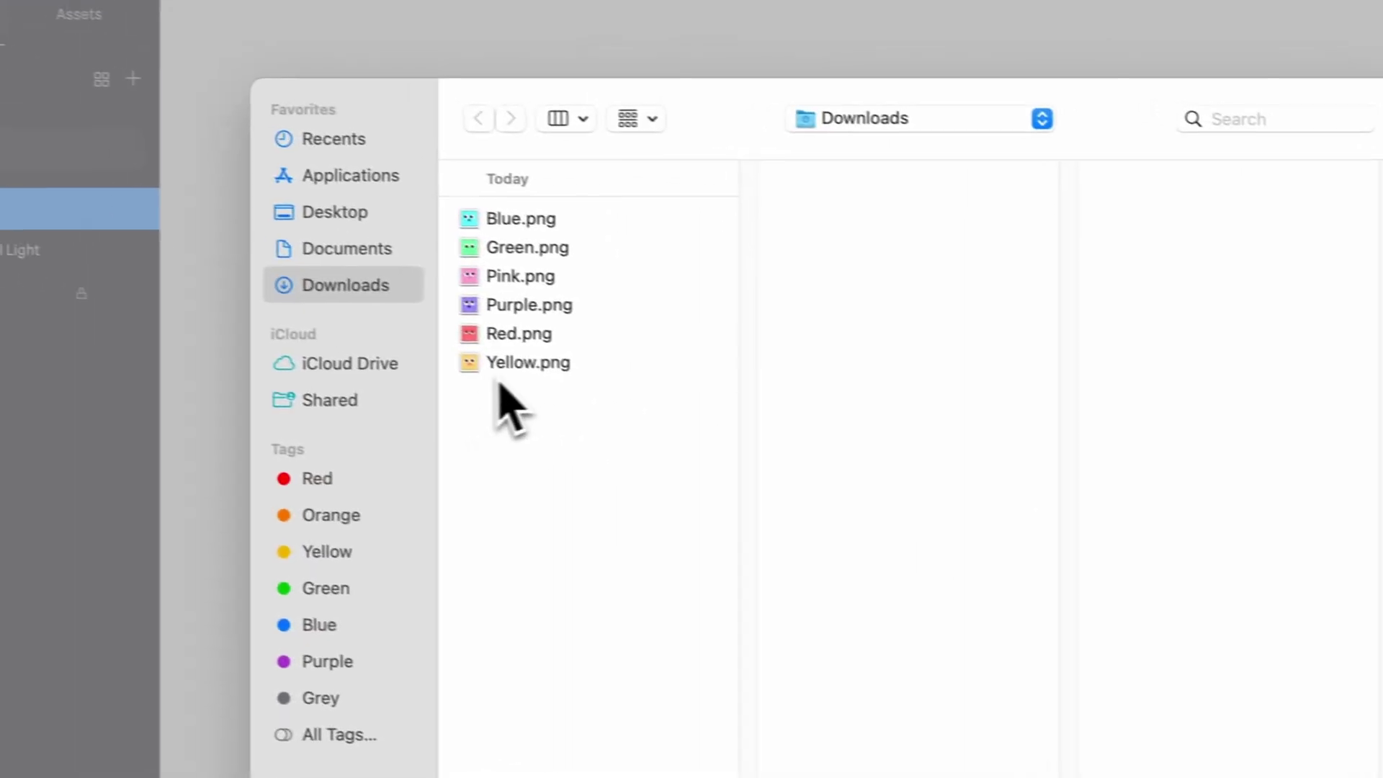
pyautogui.click(249, 309)
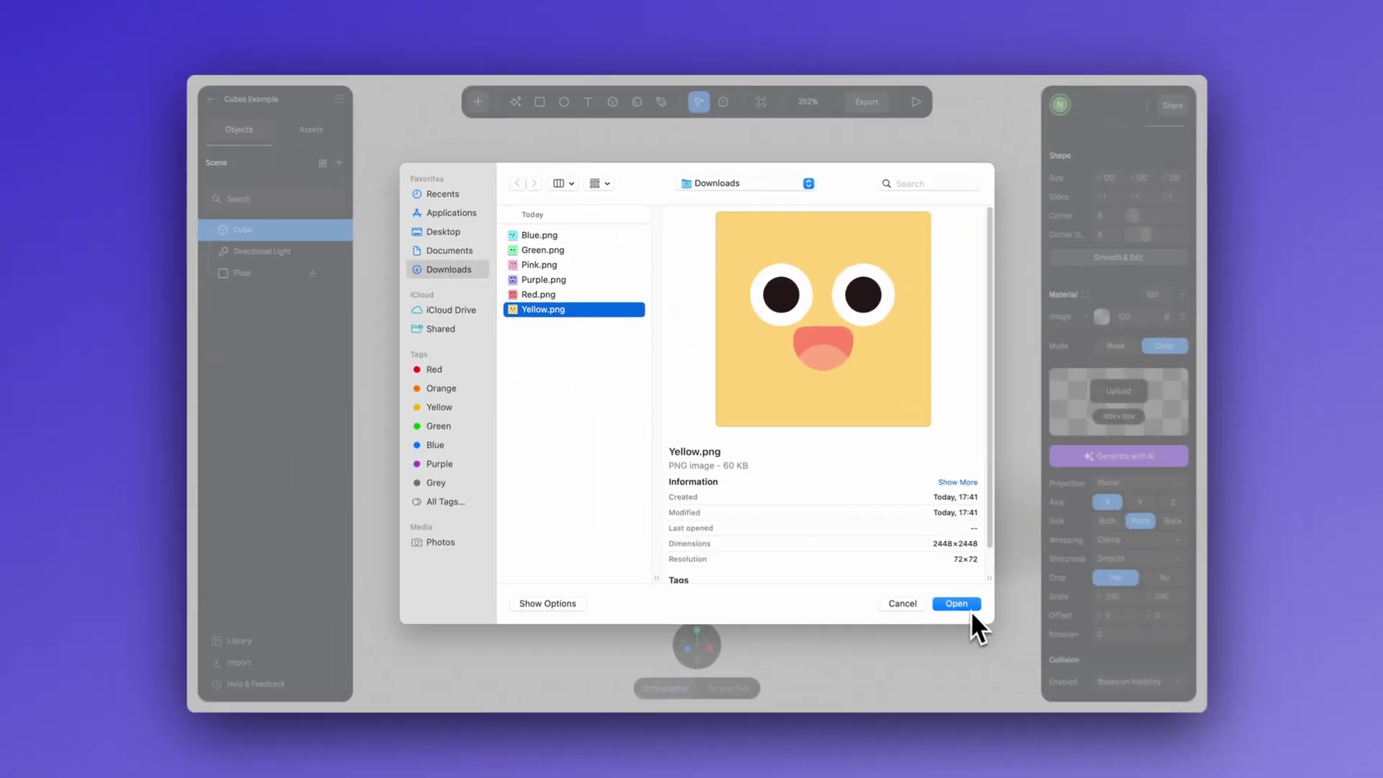
pyautogui.click(958, 604)
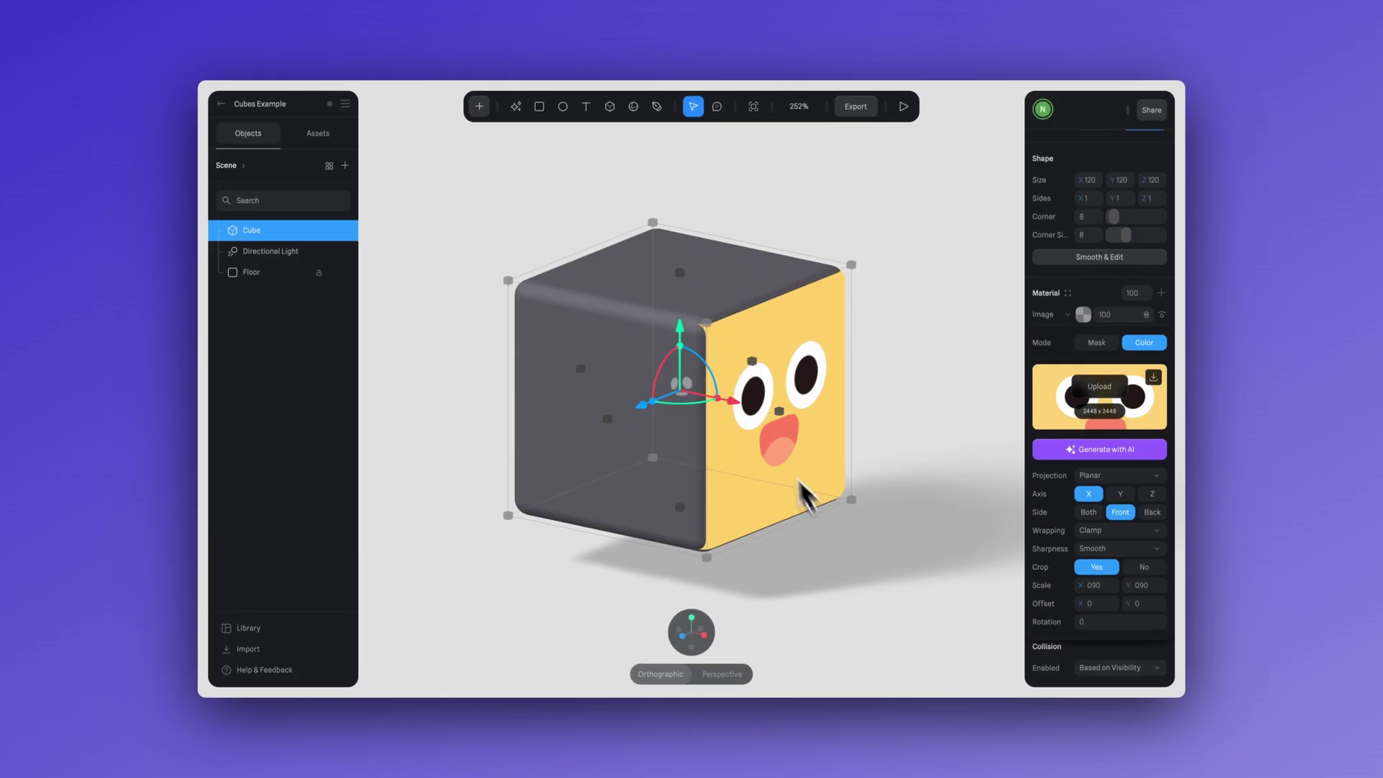
# Duplicate the image layer, load Pink.png into it, and place it on another cube face.
pyautogui.rightClick(1087, 322)
pyautogui.click(1107, 373)
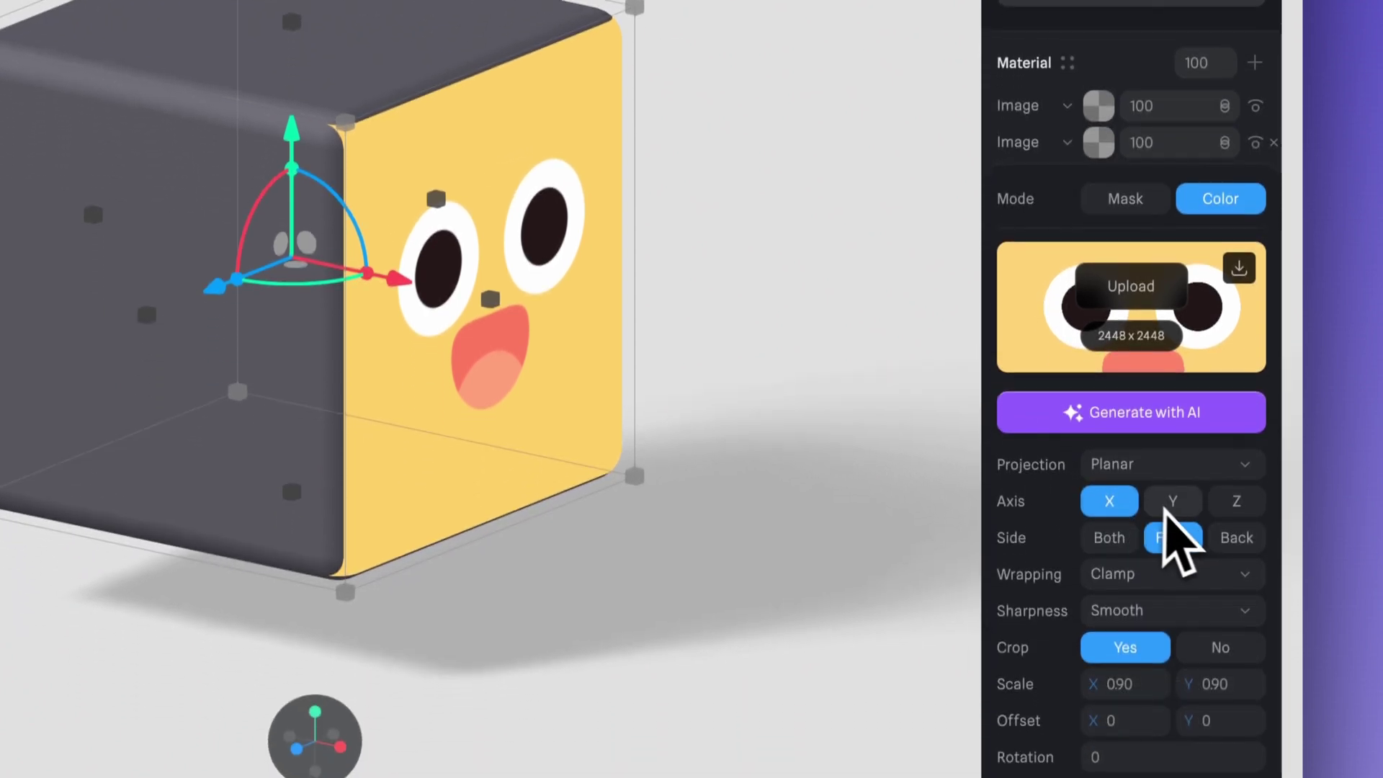
pyautogui.click(1152, 284)
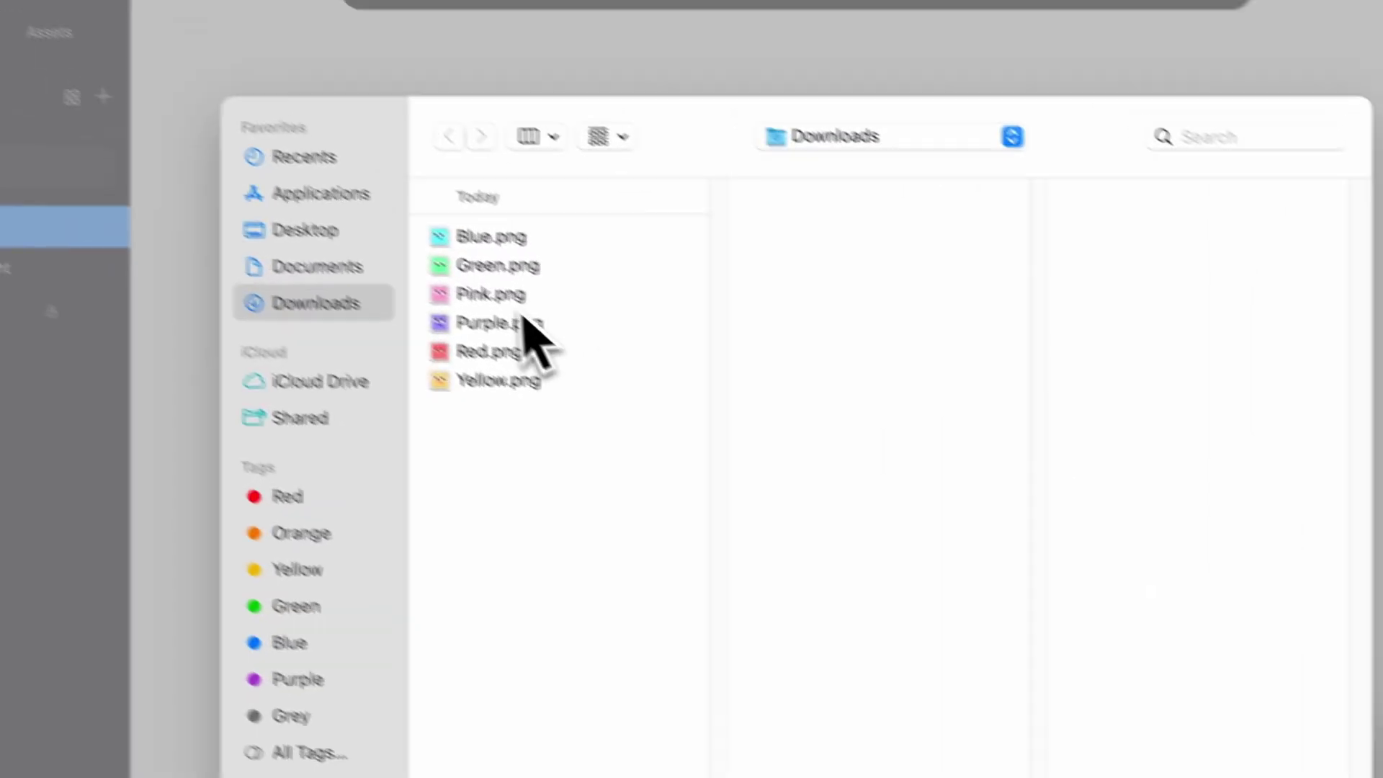
pyautogui.click(515, 296)
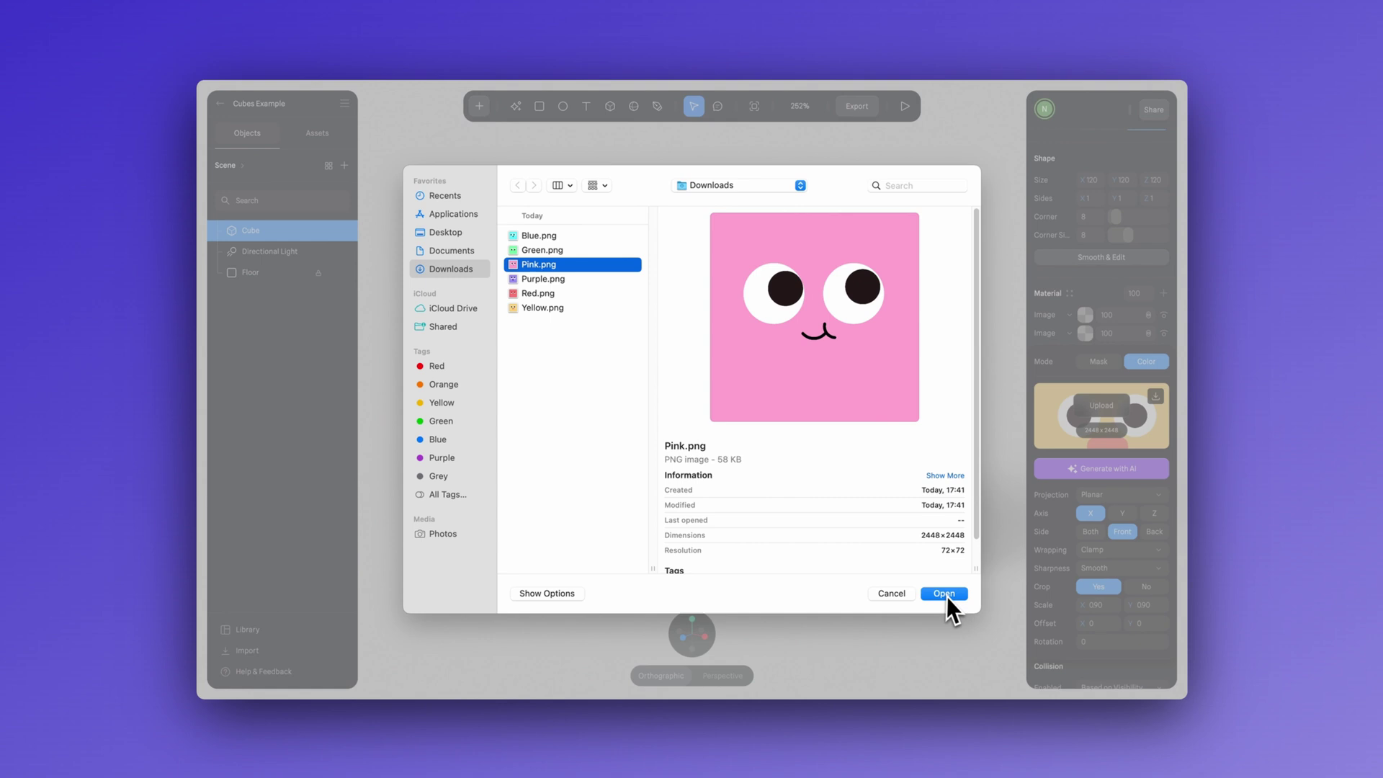
pyautogui.click(946, 595)
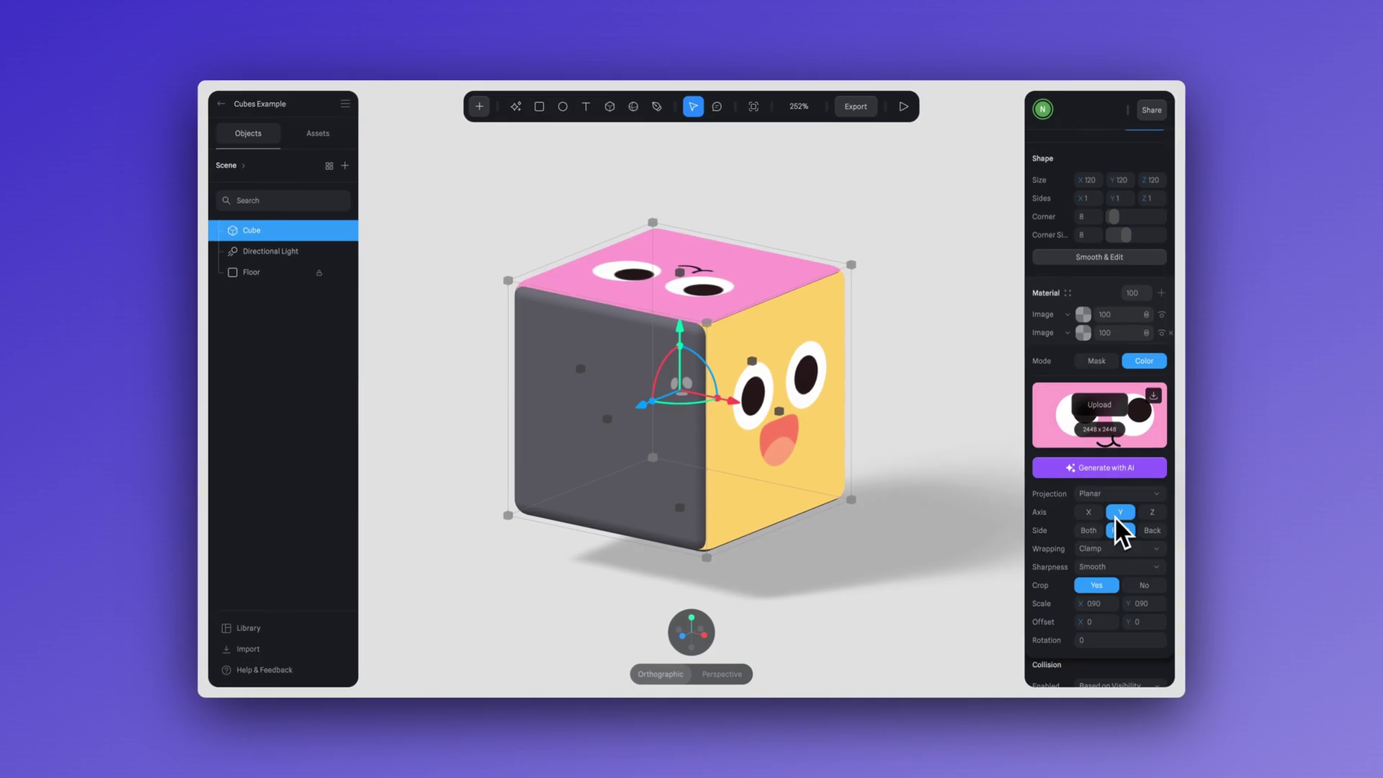
pyautogui.click(1154, 512)
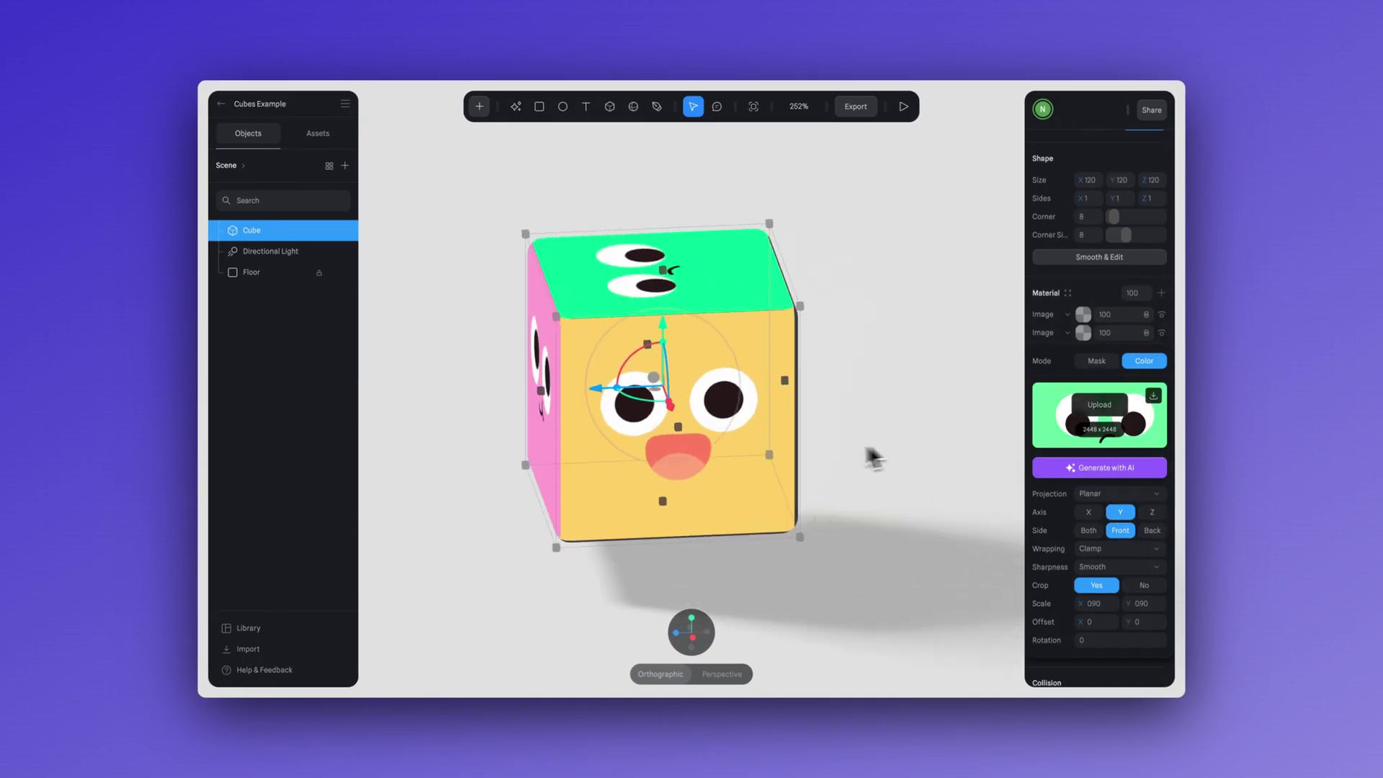
pyautogui.moveTo(871, 456); pyautogui.dragTo(832, 434, button='right')
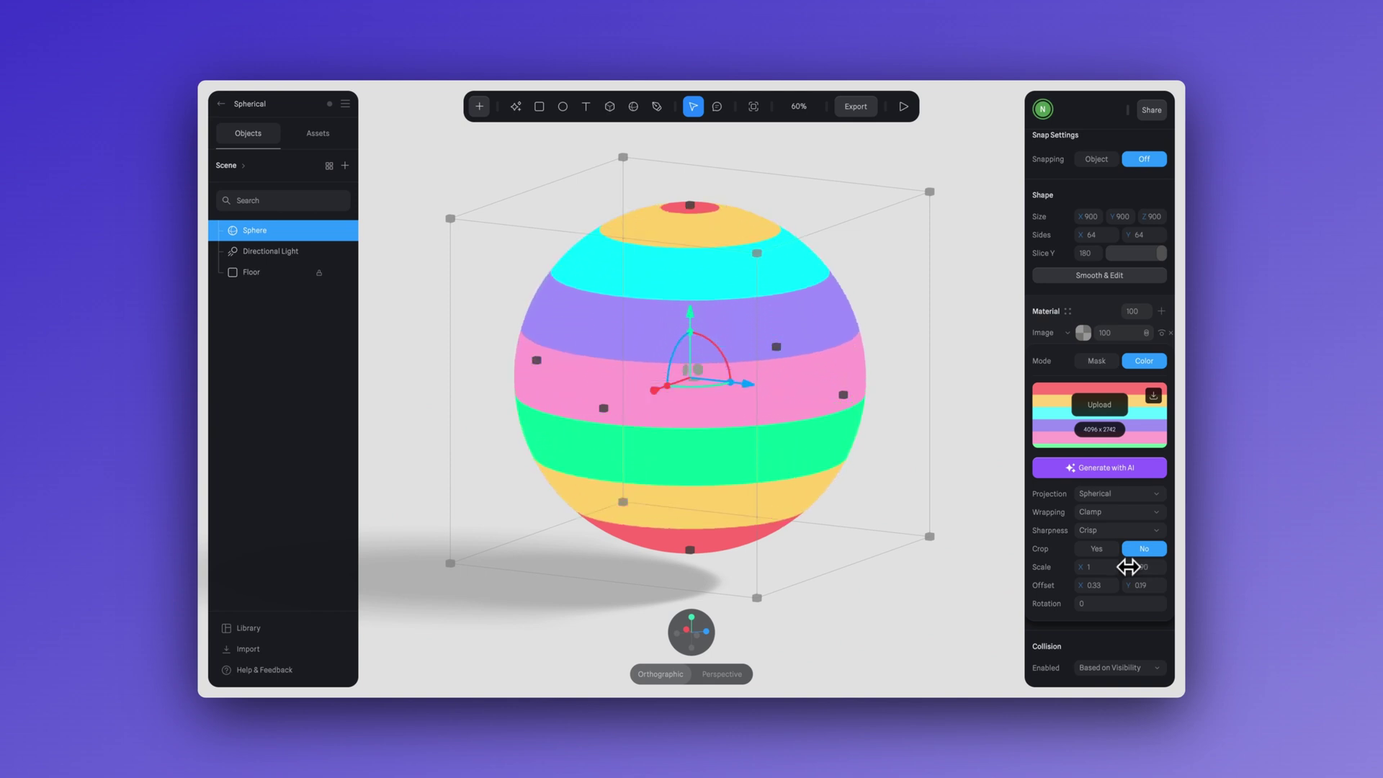
# Turn the sphere's stripes vertical via its texture settings and set the cylinder's wrapping to Clamp.
pyautogui.moveTo(1128, 567); pyautogui.dragTo(874, 549)
pyautogui.click(1085, 604)
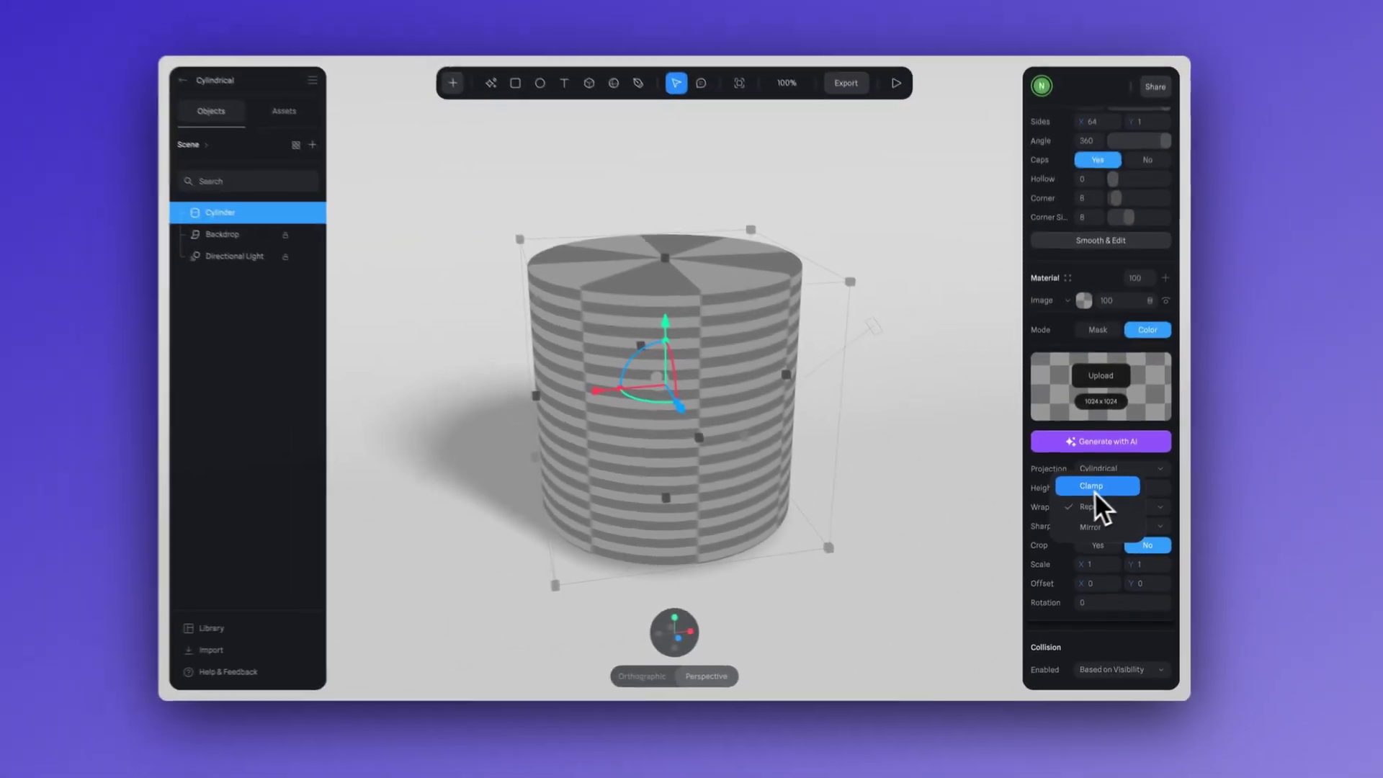
pyautogui.click(1095, 494)
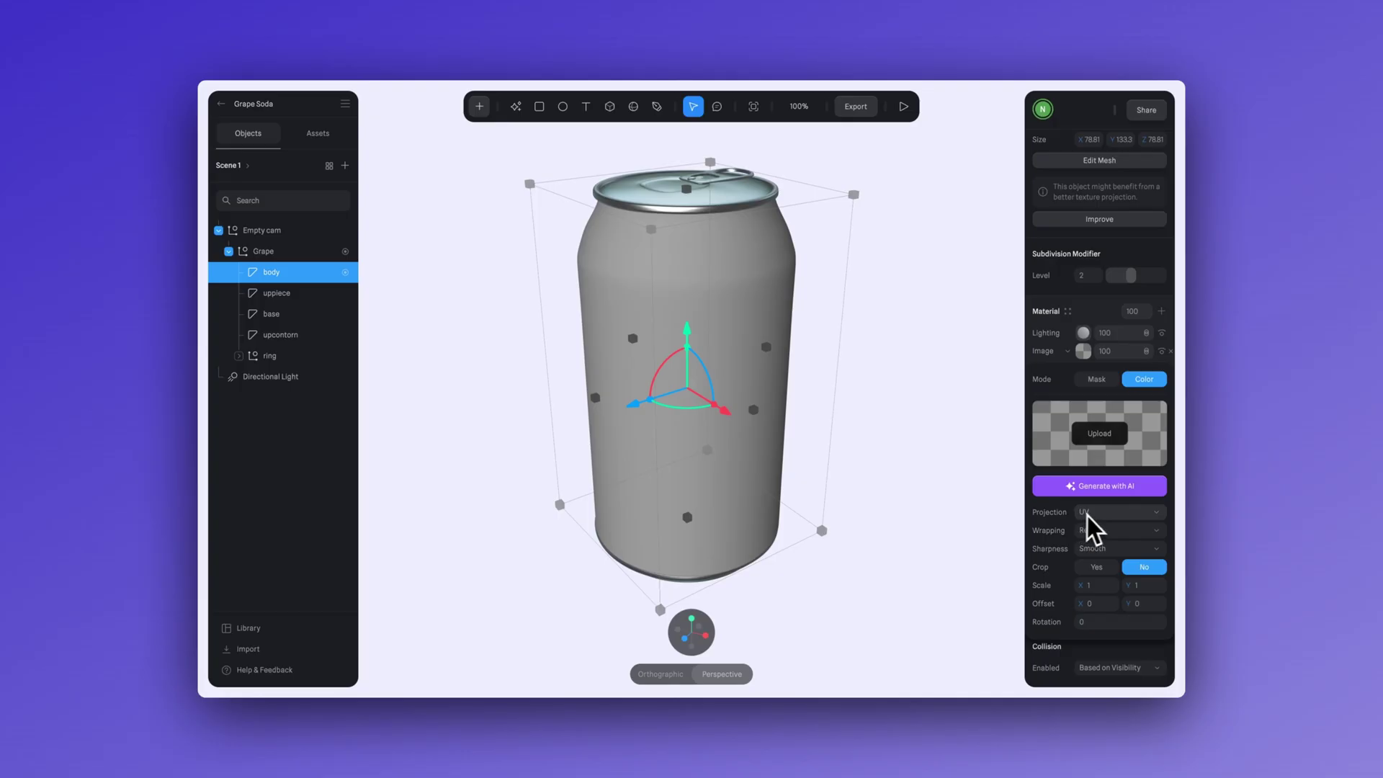
# Project the can body's texture cylindrically using the Grape Soda.png image.
pyautogui.click(1112, 515)
pyautogui.click(1102, 554)
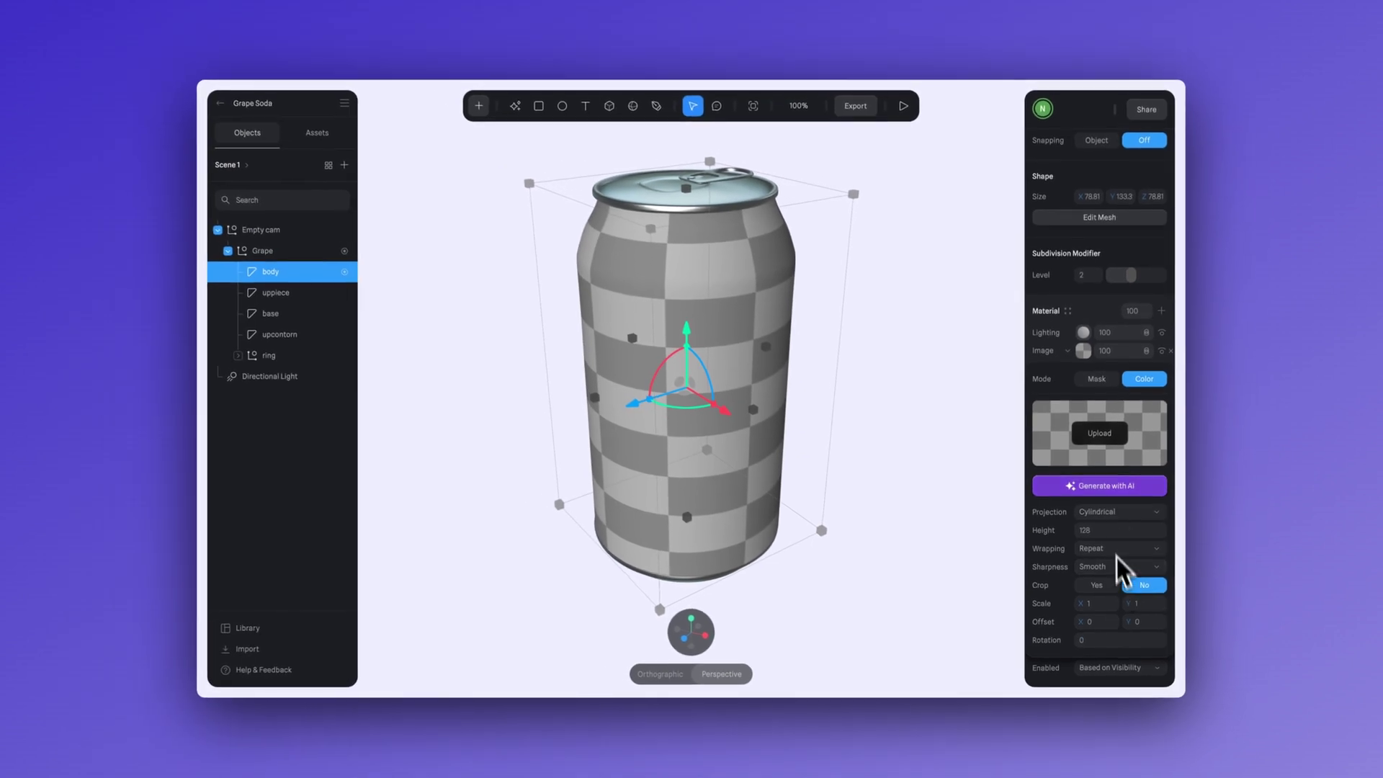
pyautogui.click(1109, 441)
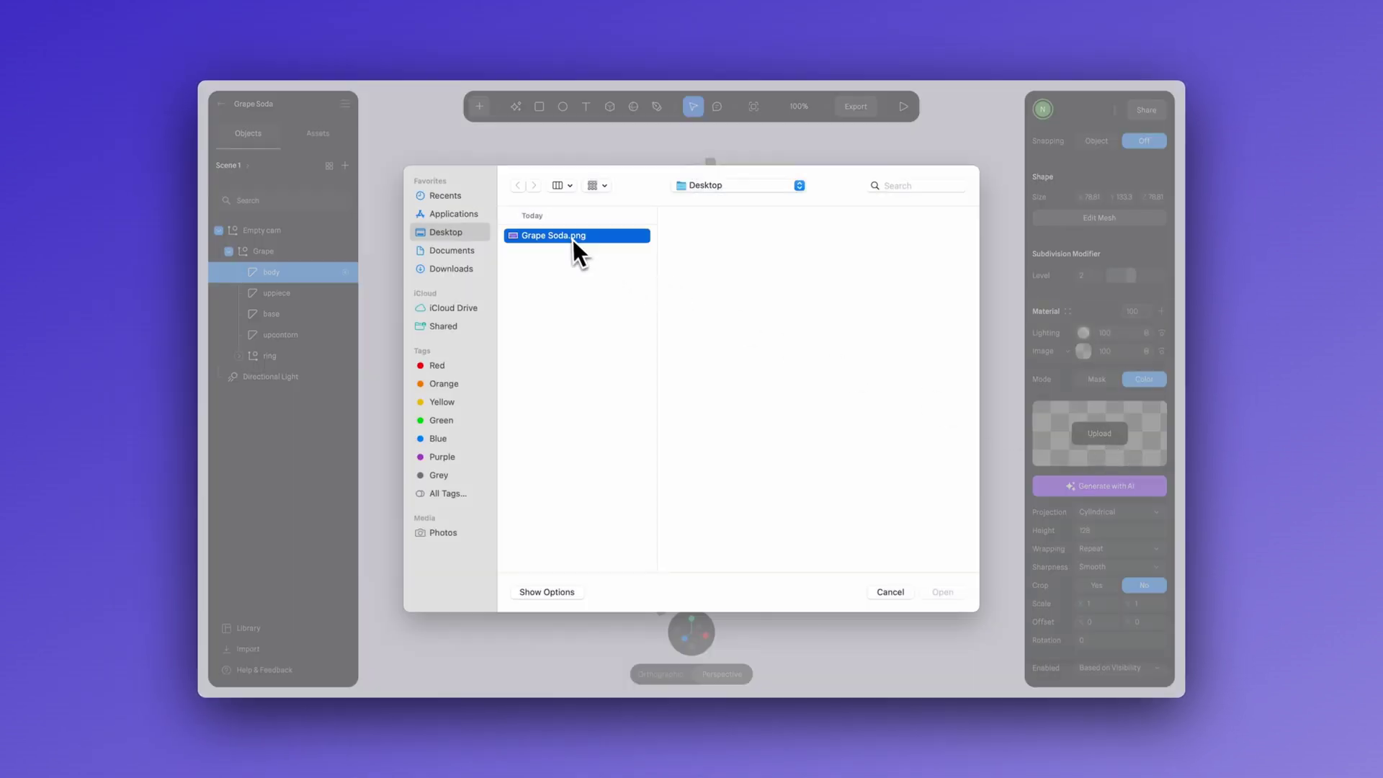
pyautogui.click(949, 592)
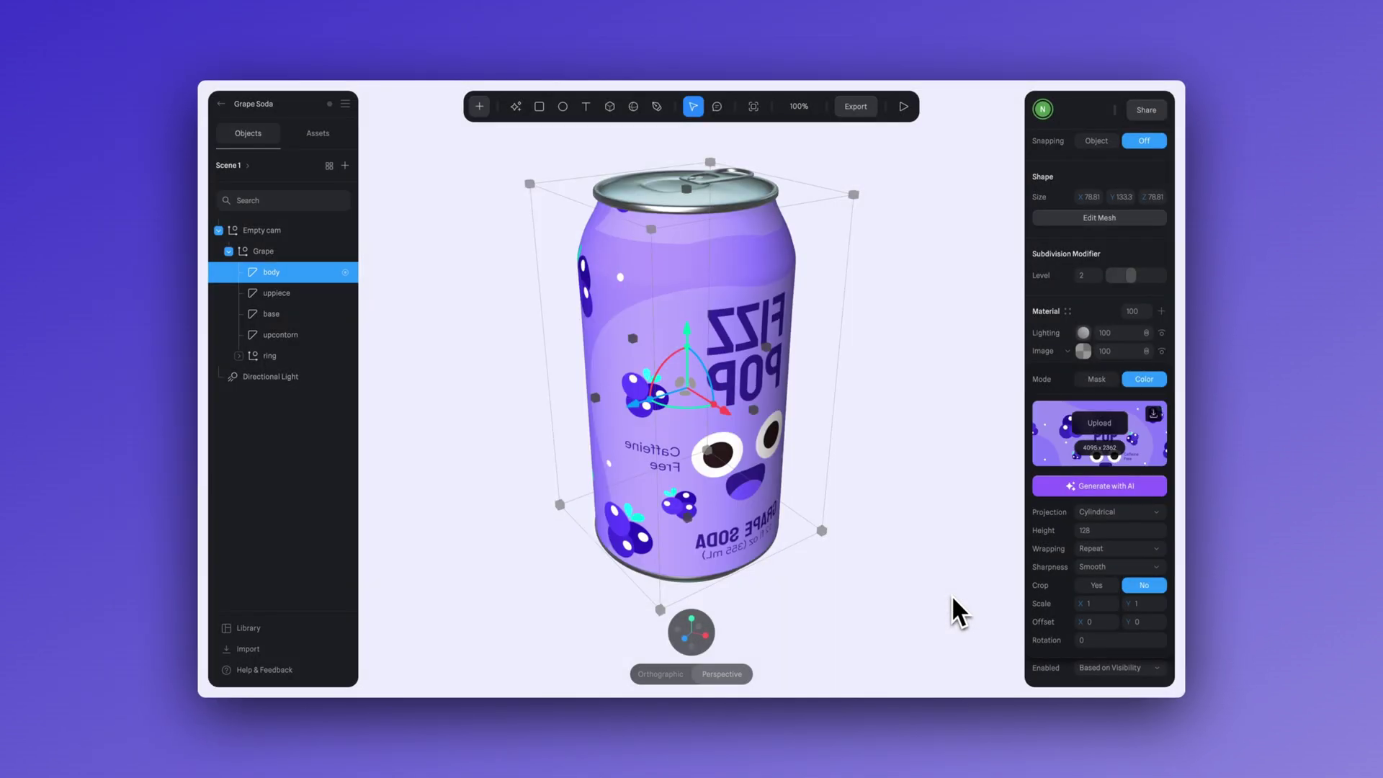
pyautogui.moveTo(950, 594); pyautogui.dragTo(910, 550, button='middle')
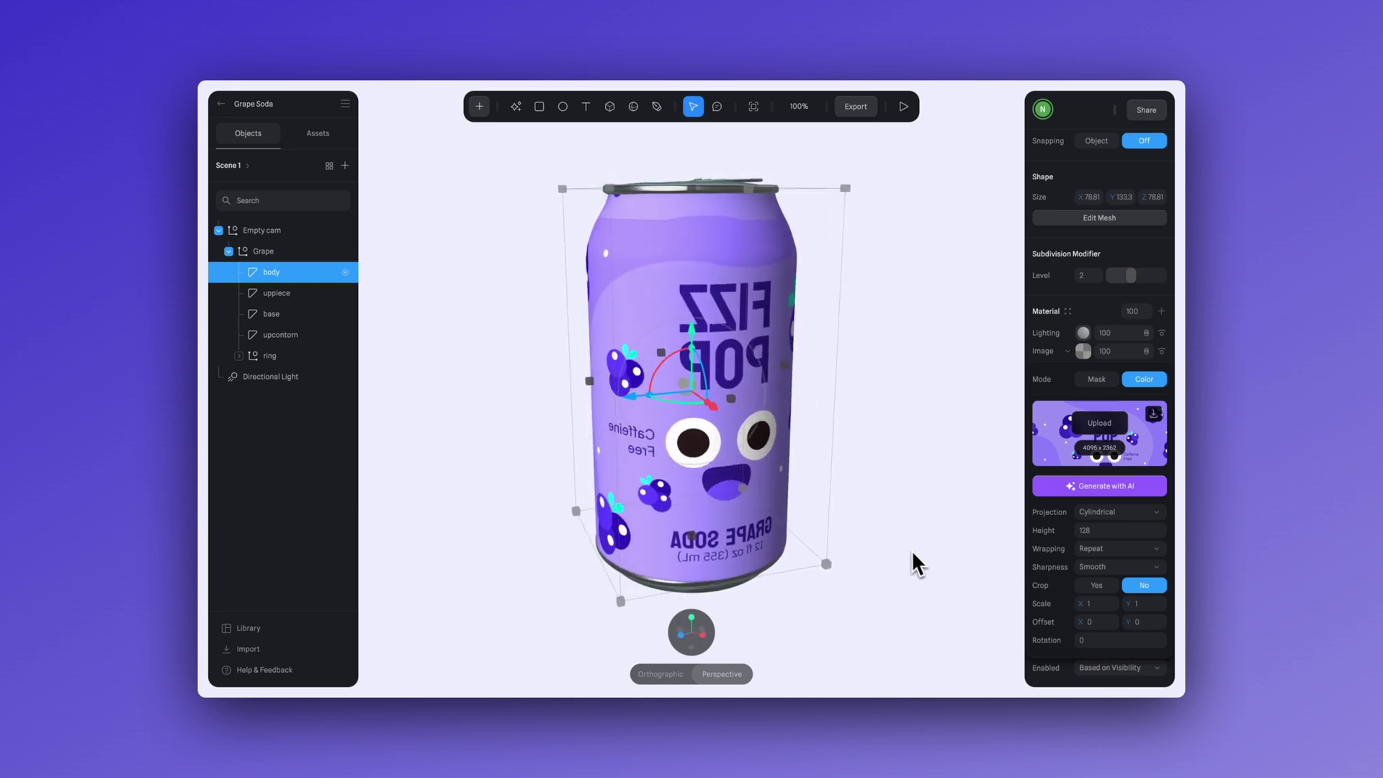
# Set the label's Scale X to -1, nudge its scale and offset, and check the can front.
pyautogui.click(1091, 603)
pyautogui.write('-1')
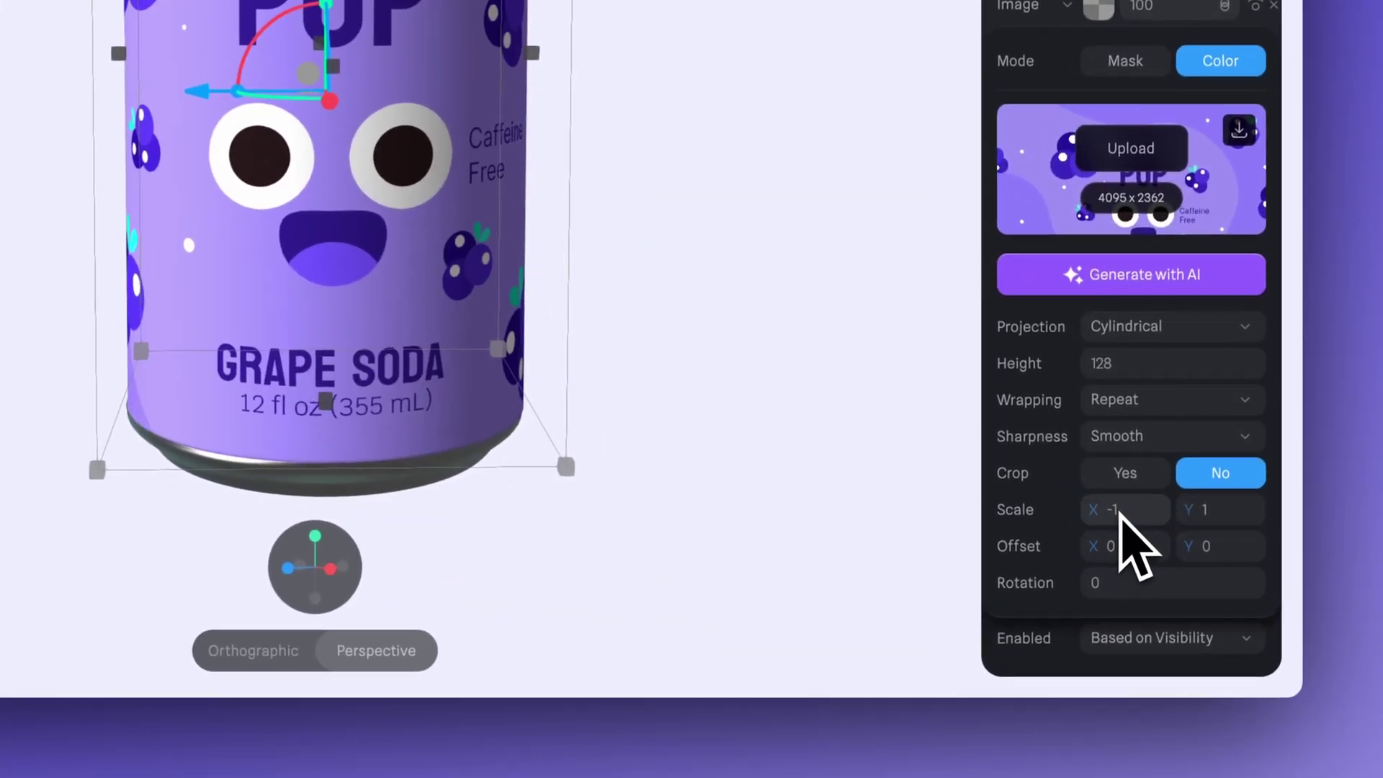
pyautogui.moveTo(1153, 546); pyautogui.dragTo(1185, 546)
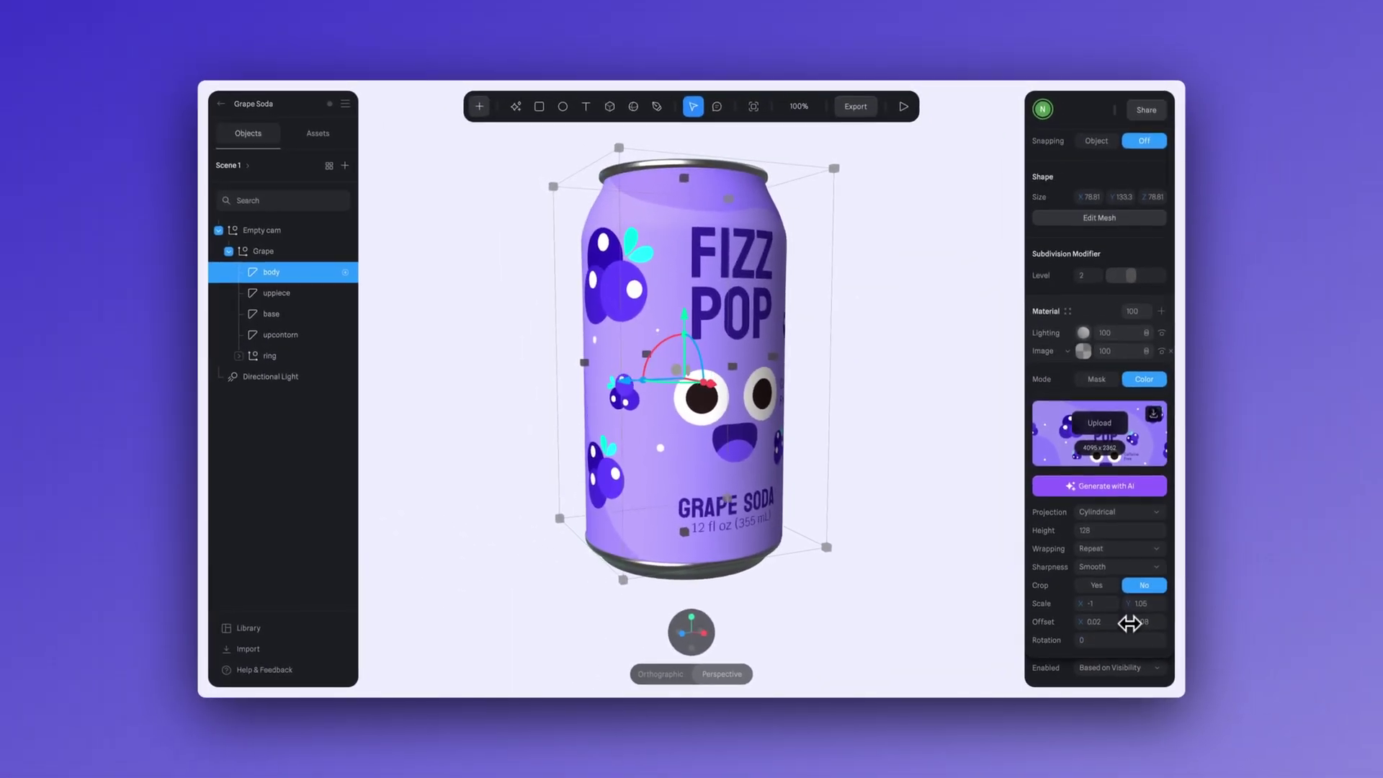
pyautogui.click(958, 581)
pyautogui.moveTo(958, 581)
pyautogui.mouseDown(button='middle')
pyautogui.moveTo(863, 590)
pyautogui.moveTo(924, 575)
pyautogui.moveTo(951, 586)
pyautogui.mouseUp(button='middle')
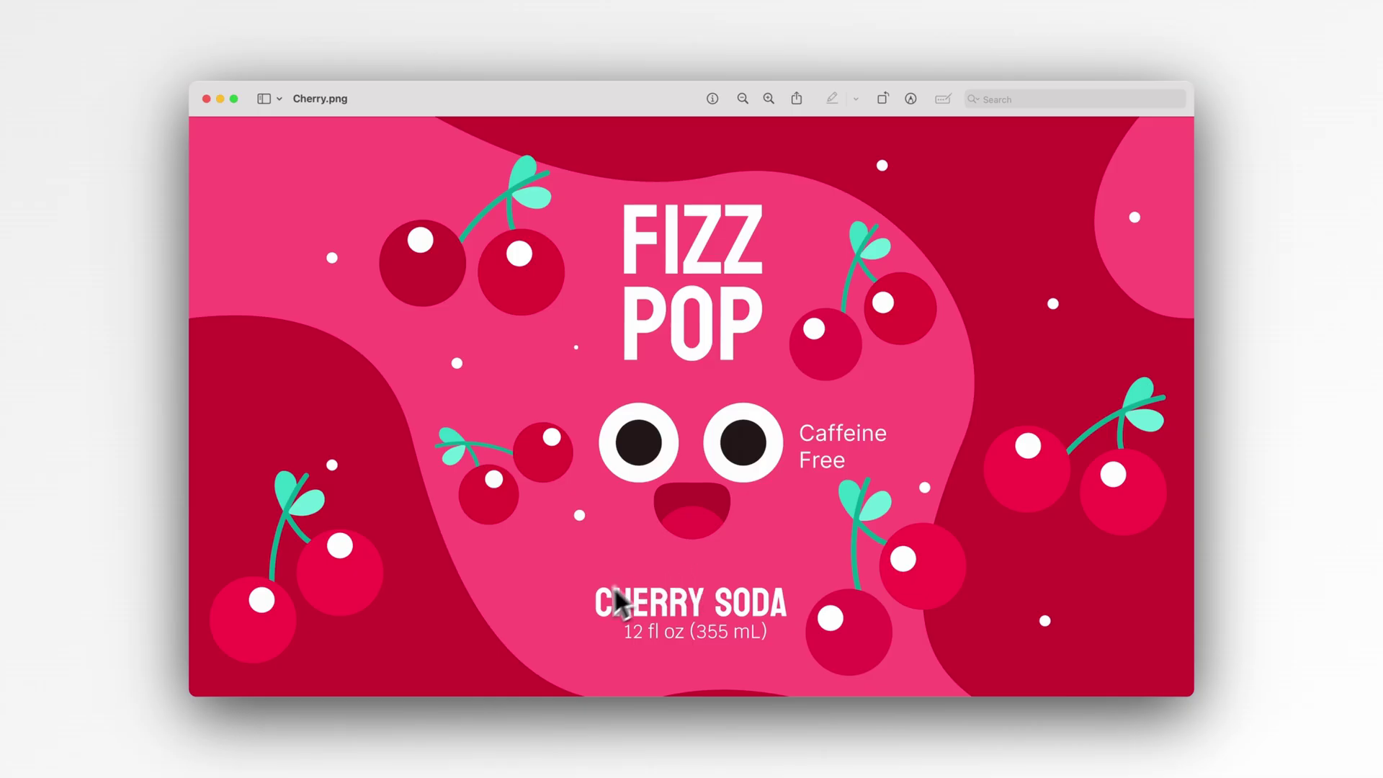
pyautogui.press('Right')
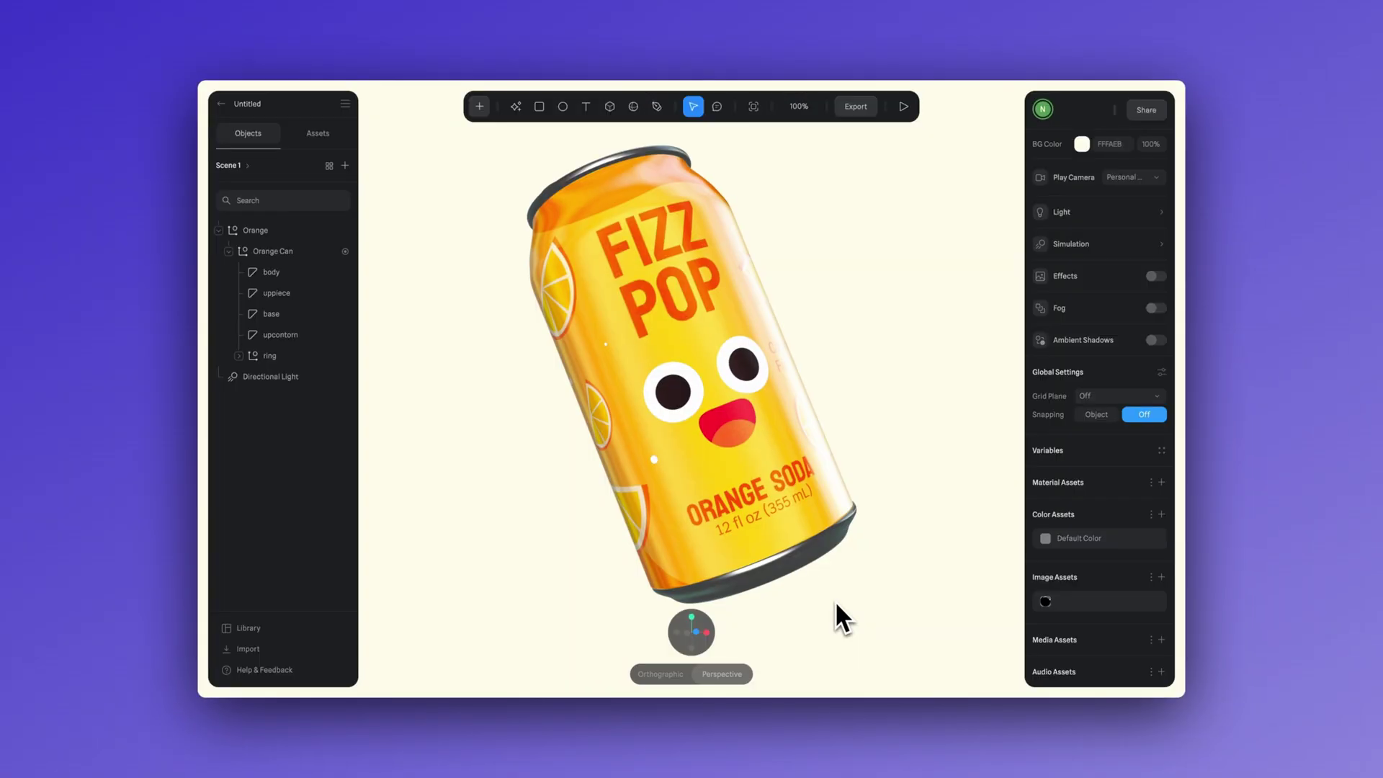
# Add a Matcap layer with a dark matcap image to the orange can in Screen blend mode.
pyautogui.moveTo(835, 600); pyautogui.dragTo(805, 624, button='right')
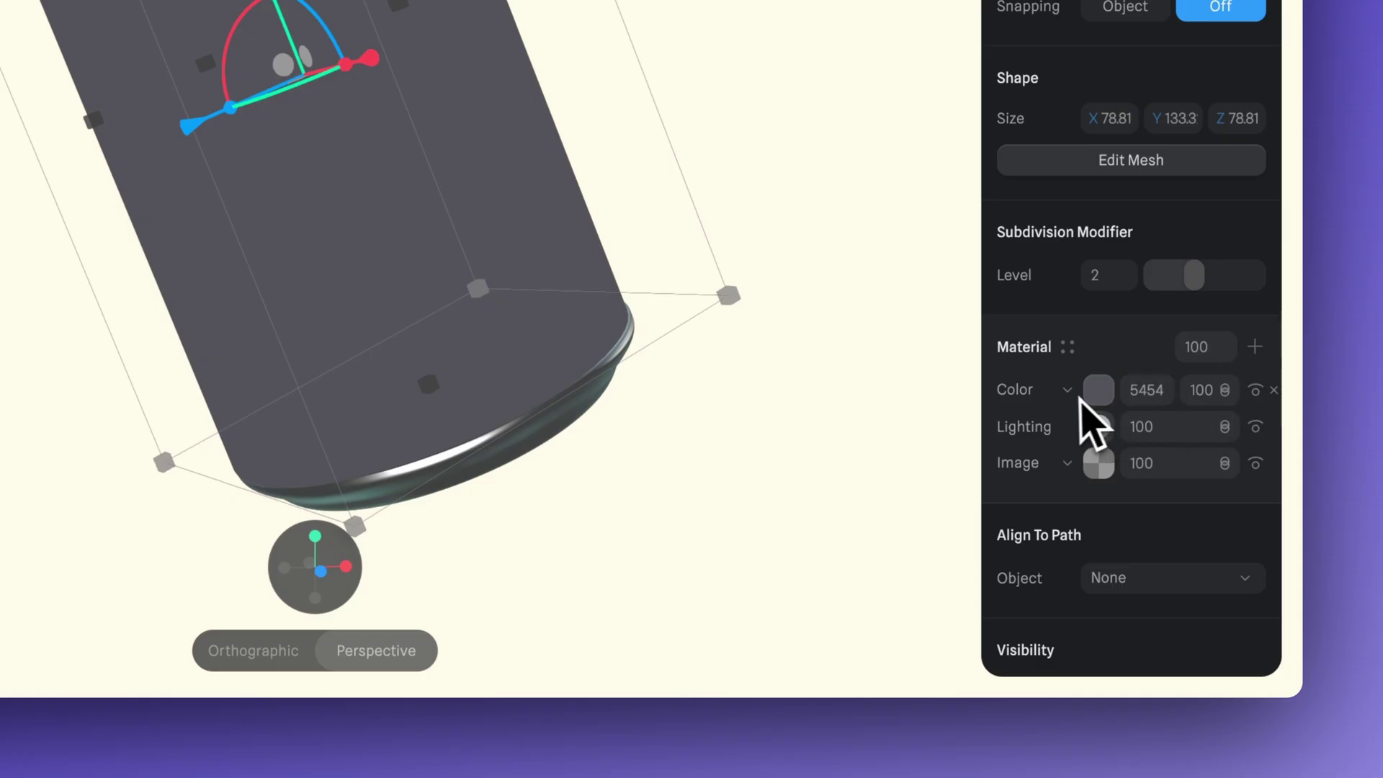
pyautogui.click(1081, 402)
pyautogui.scroll(-3, 1080, 631)
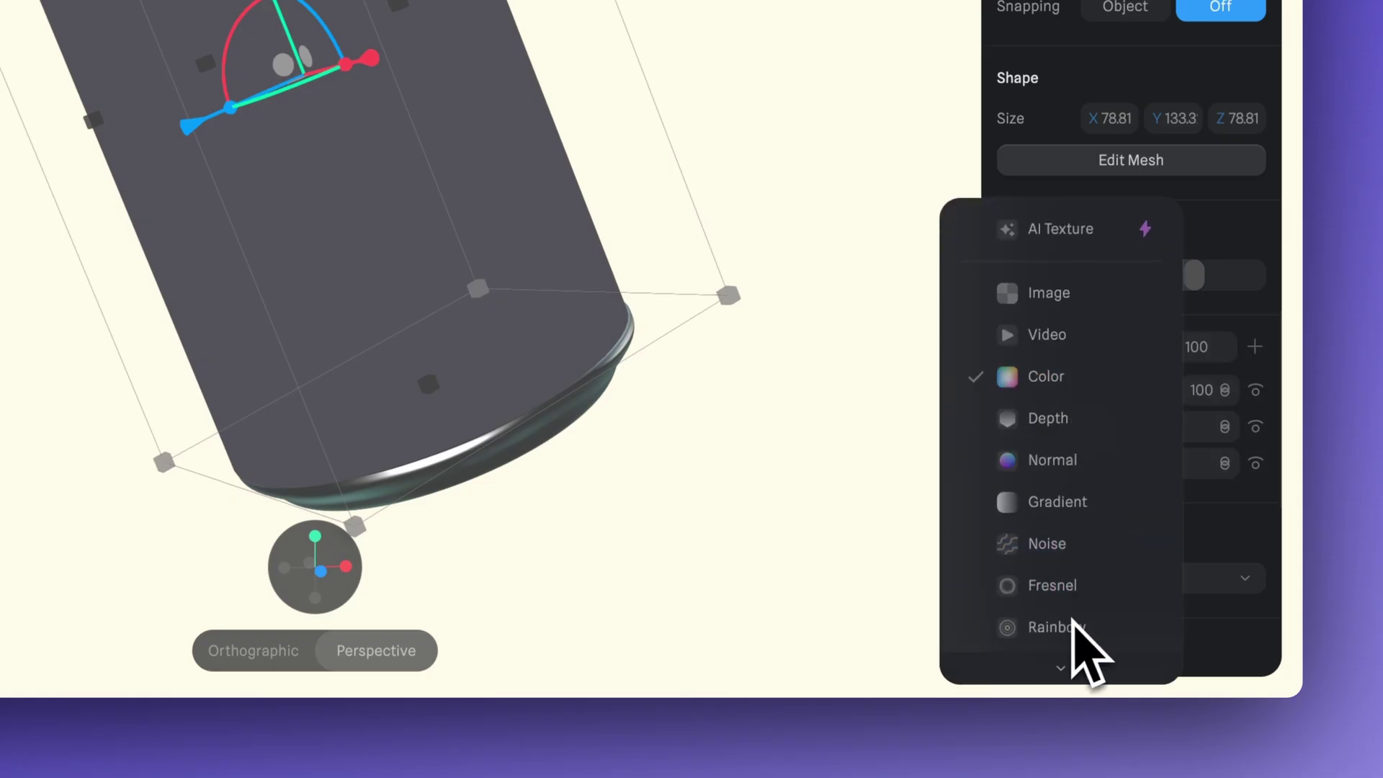
pyautogui.click(1083, 587)
pyautogui.click(920, 255)
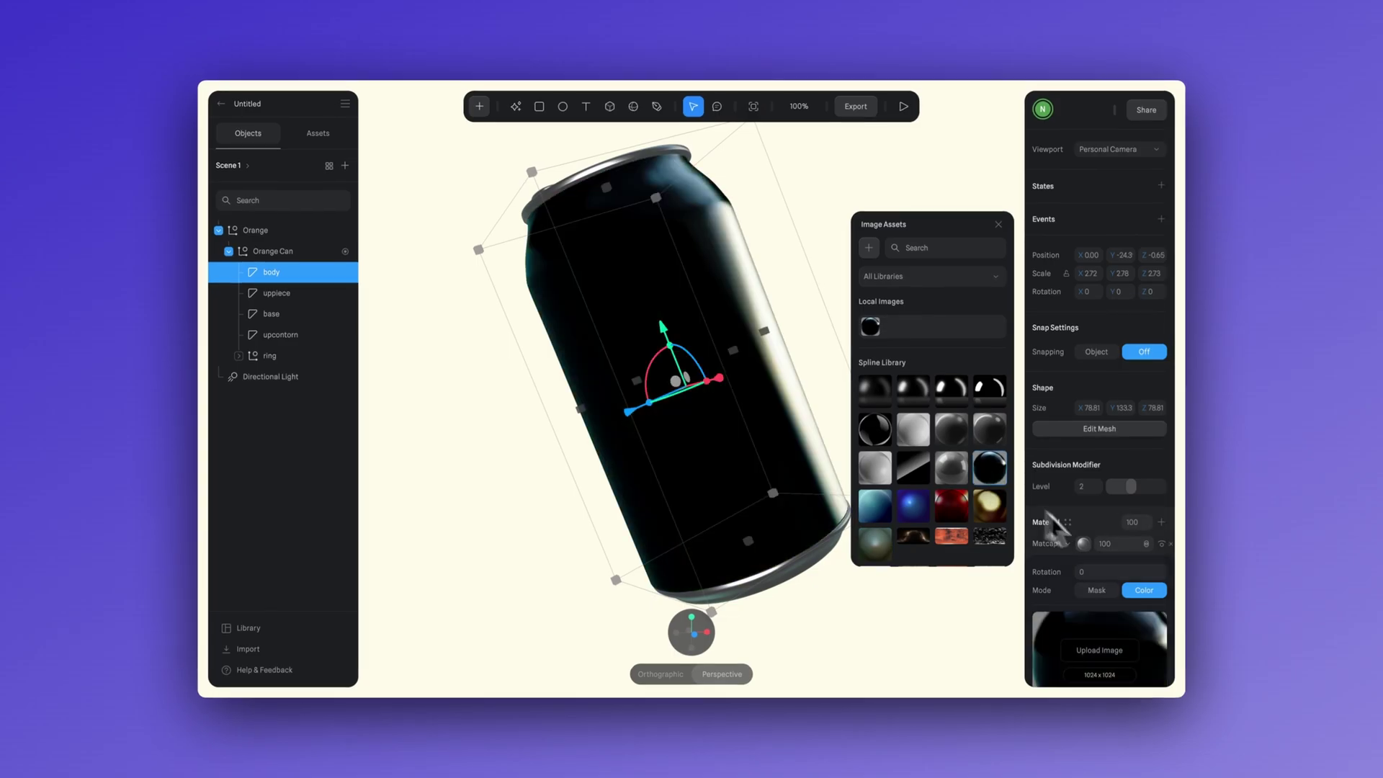
pyautogui.click(1084, 543)
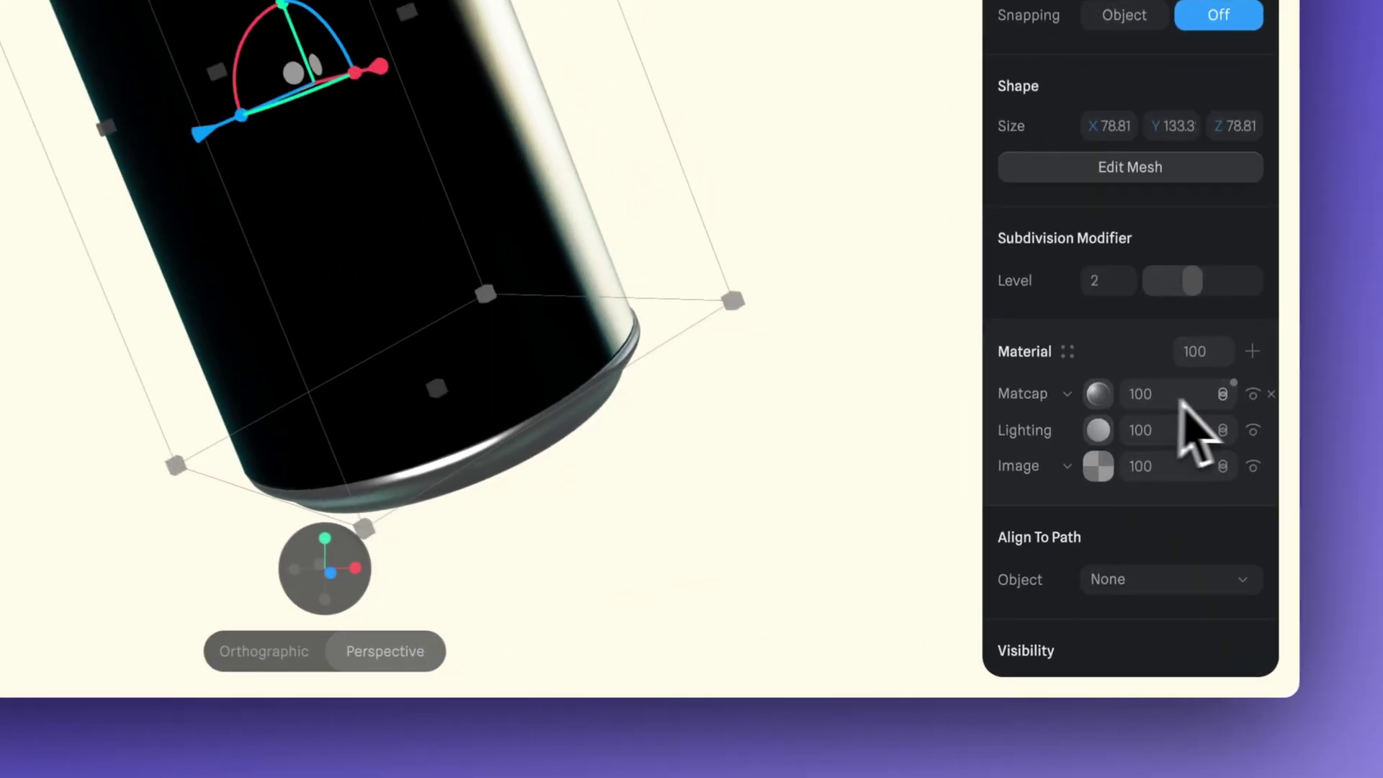
pyautogui.click(1151, 545)
pyautogui.click(1233, 450)
# Add a Rainbow layer with Noise 1, Overlay blend and strength 30.
pyautogui.click(1255, 347)
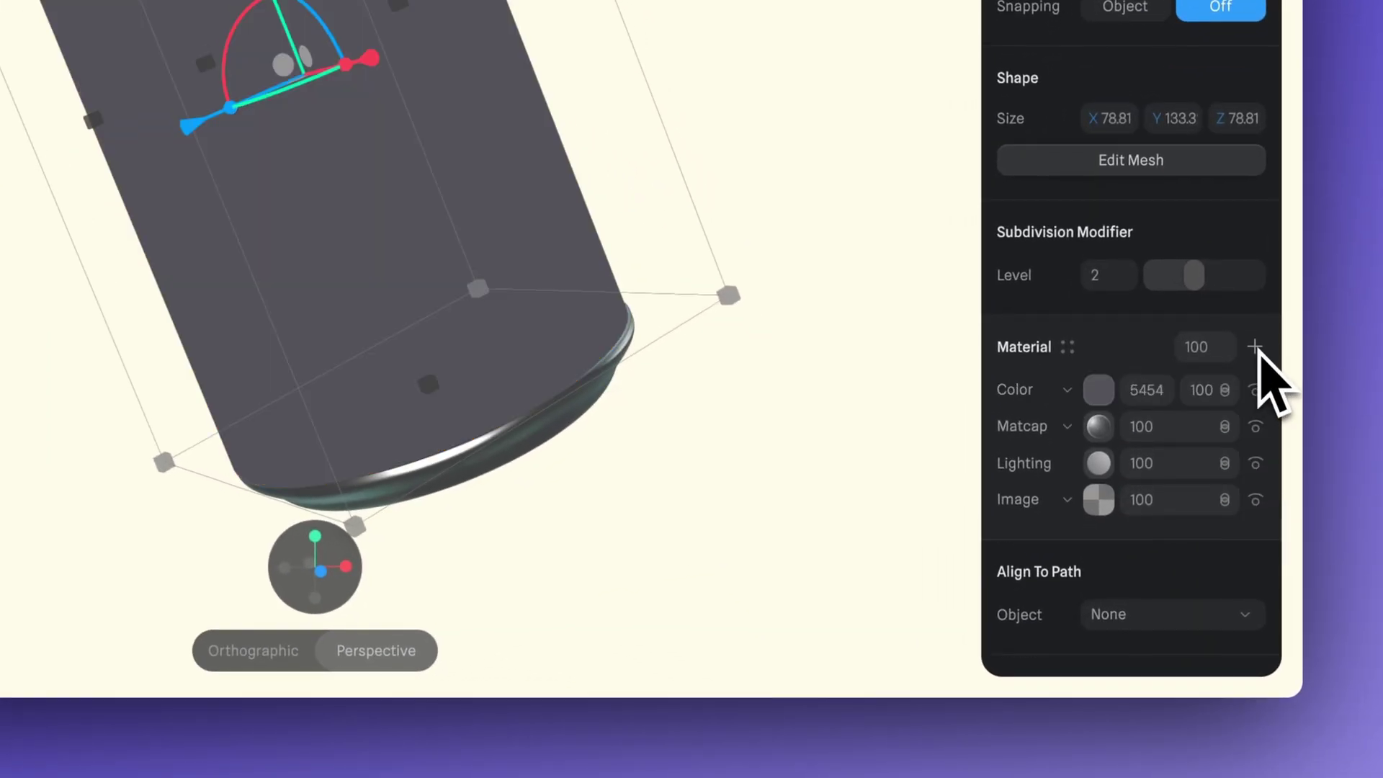
pyautogui.click(1067, 390)
pyautogui.scroll(-3, 1067, 397)
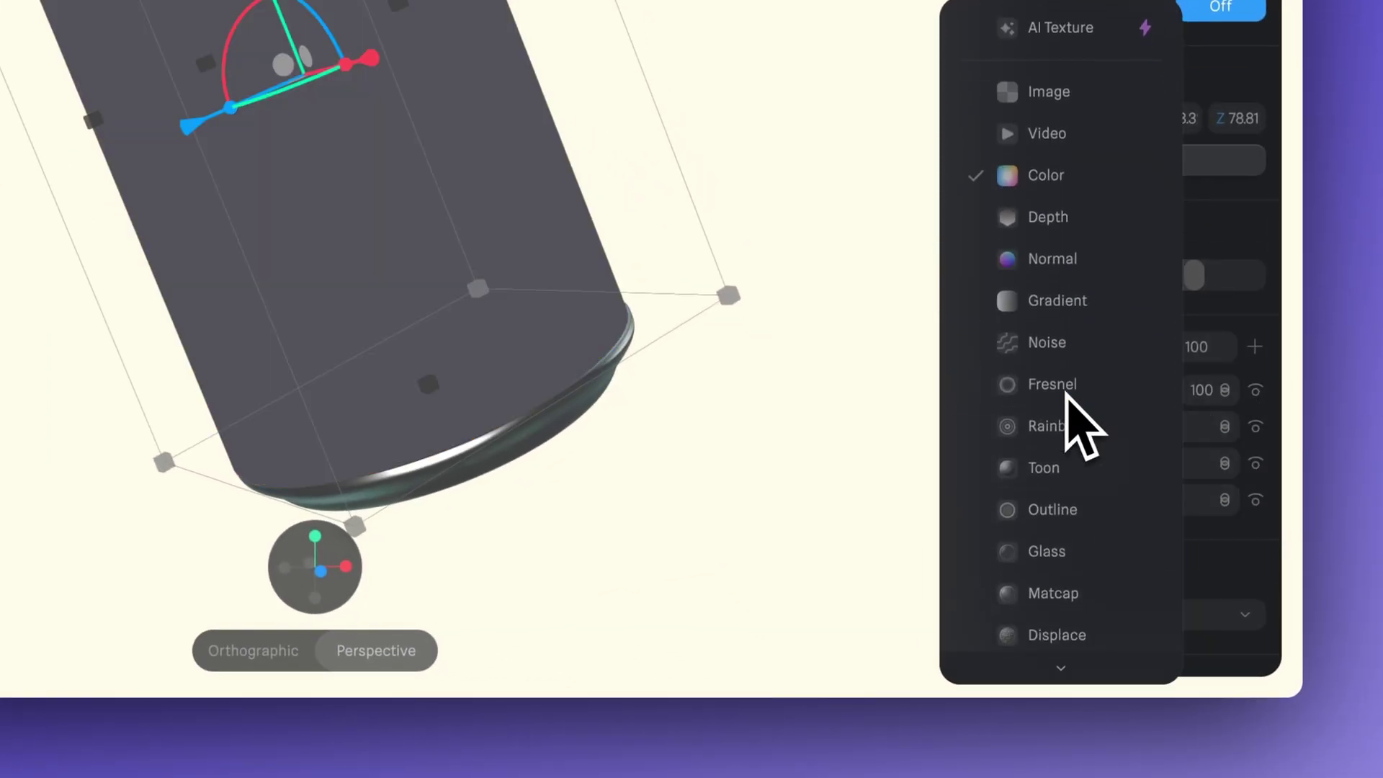
pyautogui.click(1044, 439)
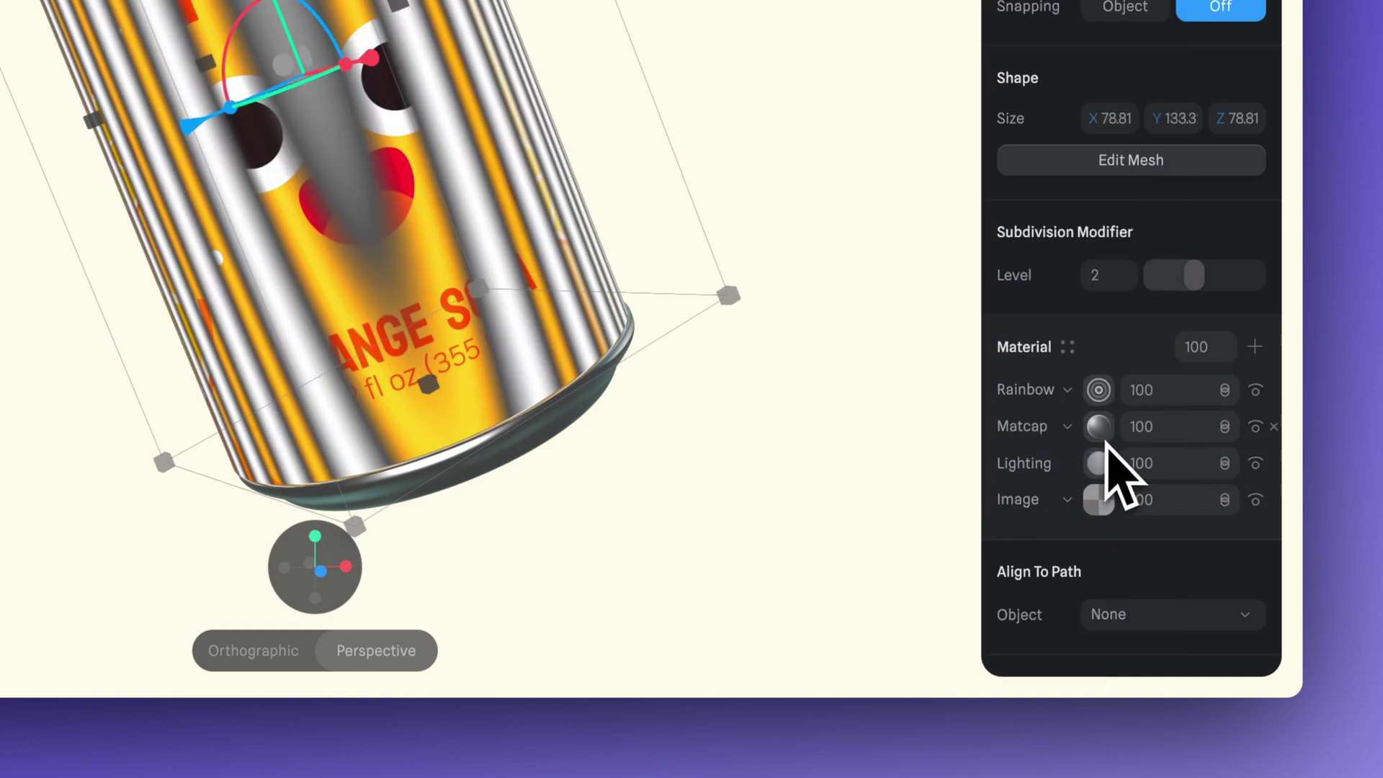
pyautogui.click(1098, 390)
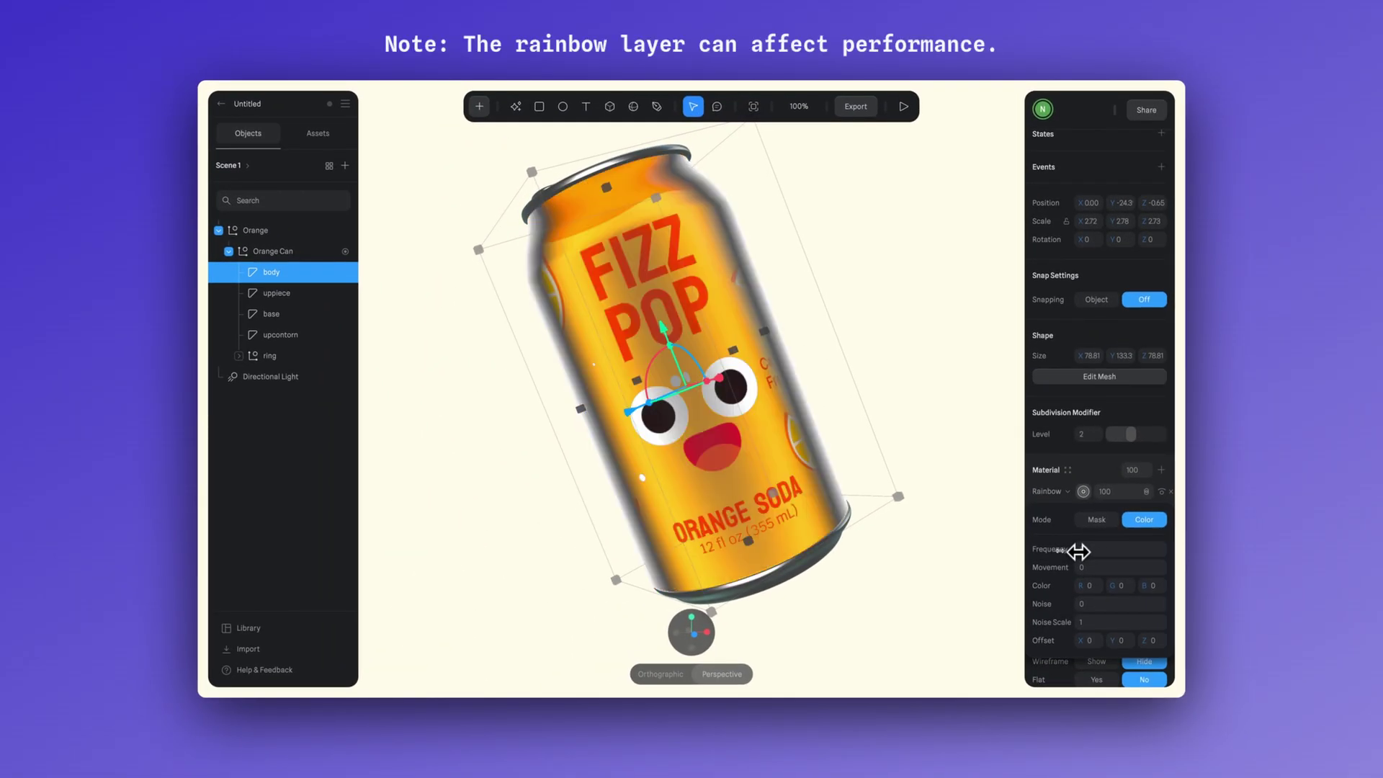
pyautogui.click(1088, 605)
pyautogui.write('1')
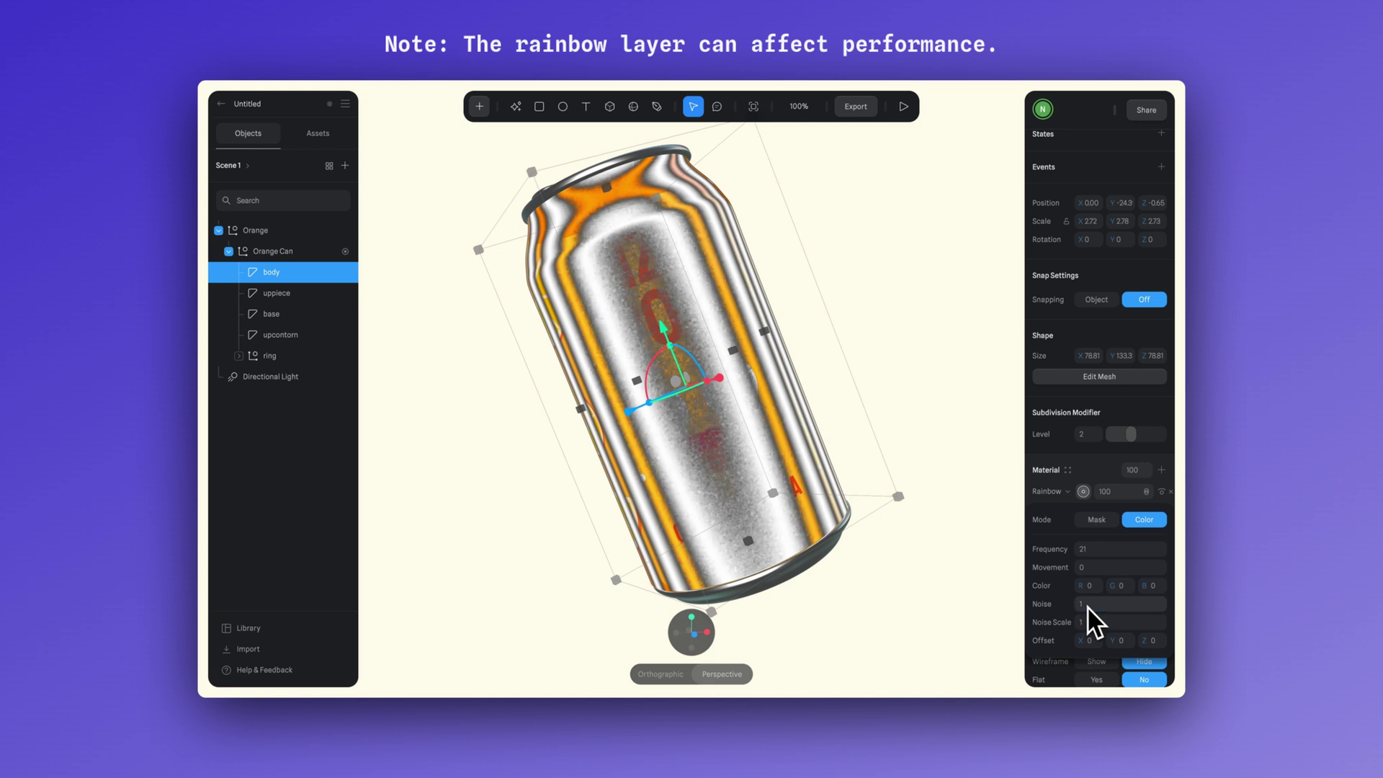
pyautogui.click(1146, 491)
pyautogui.click(1174, 540)
pyautogui.click(1115, 493)
pyautogui.write('30')
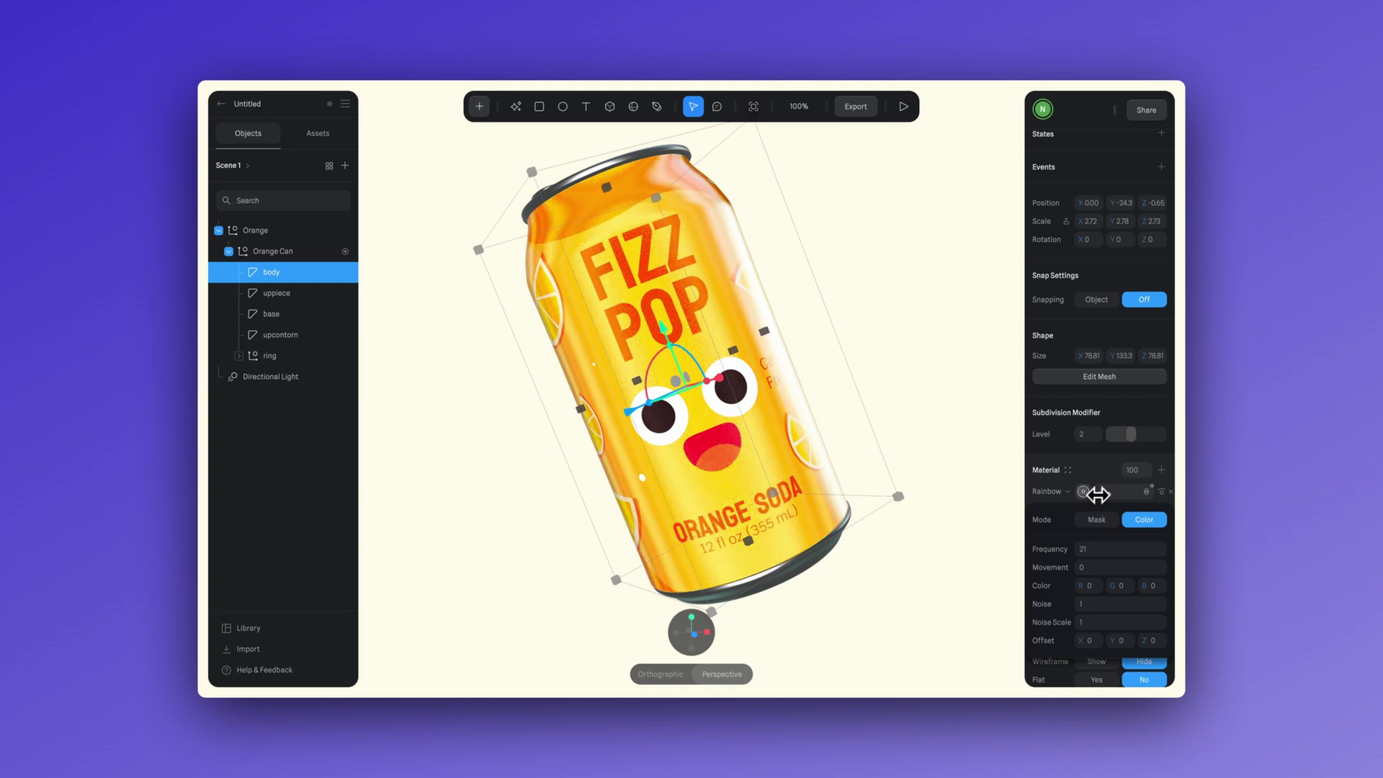
pyautogui.click(795, 625)
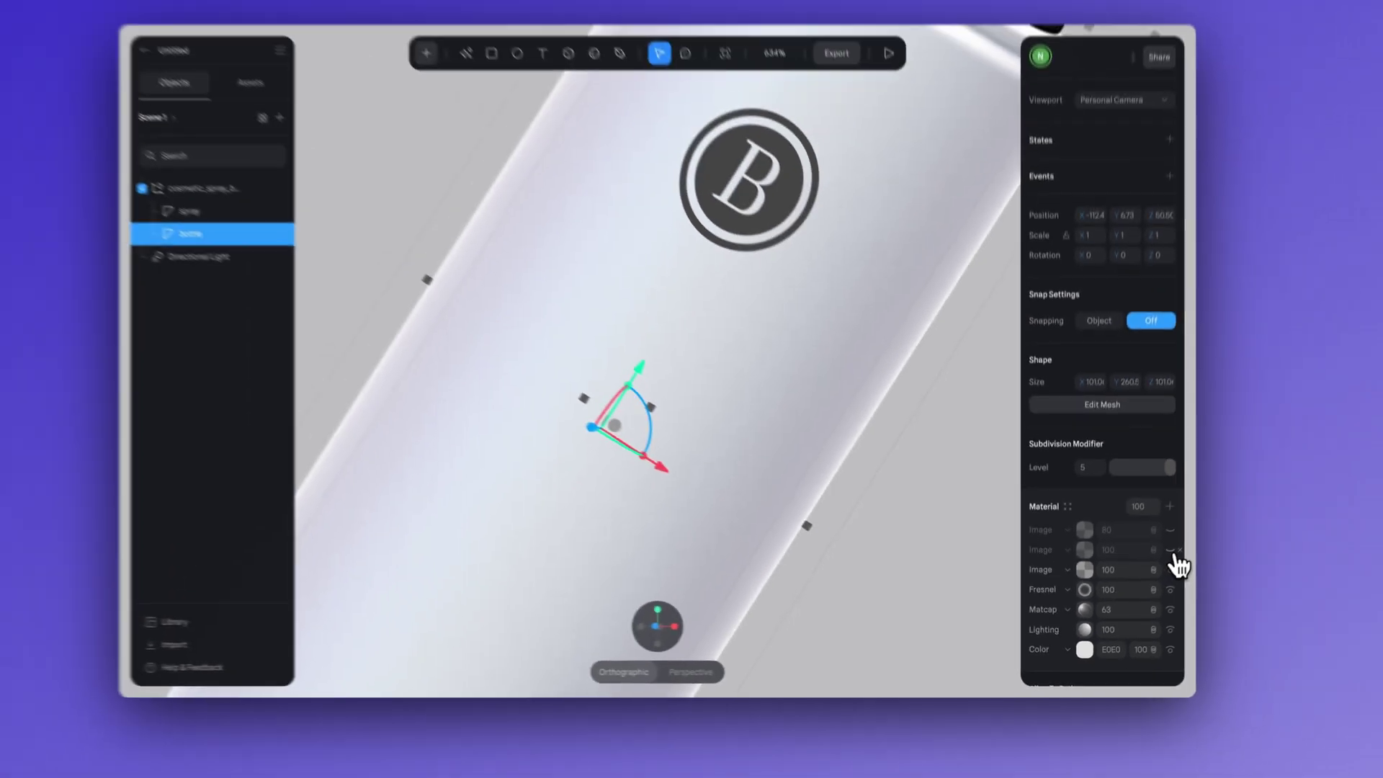
# Re-enable the hidden Bella Glow label layer and expand the third Image layer to view the label.
pyautogui.click(1255, 427)
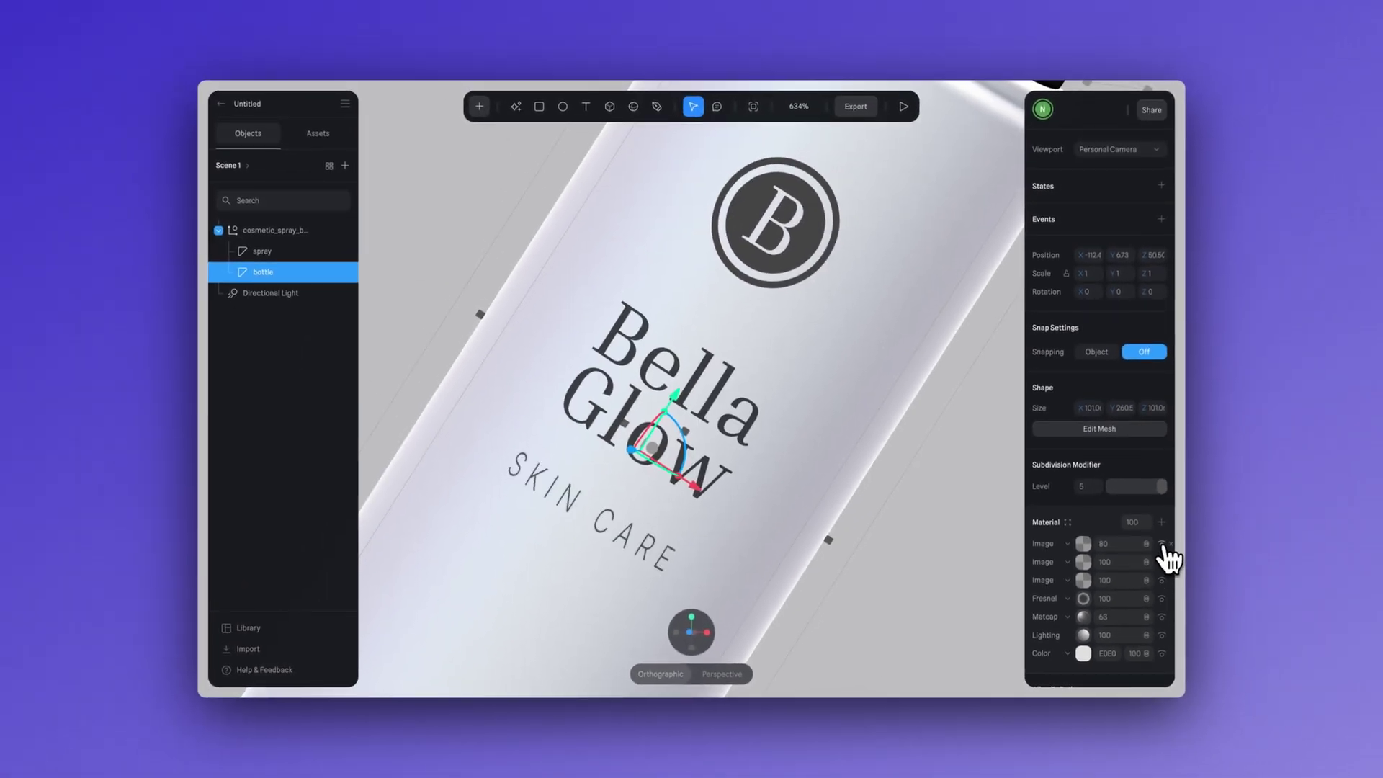
pyautogui.click(1083, 580)
pyautogui.scroll(-3, 1129, 621)
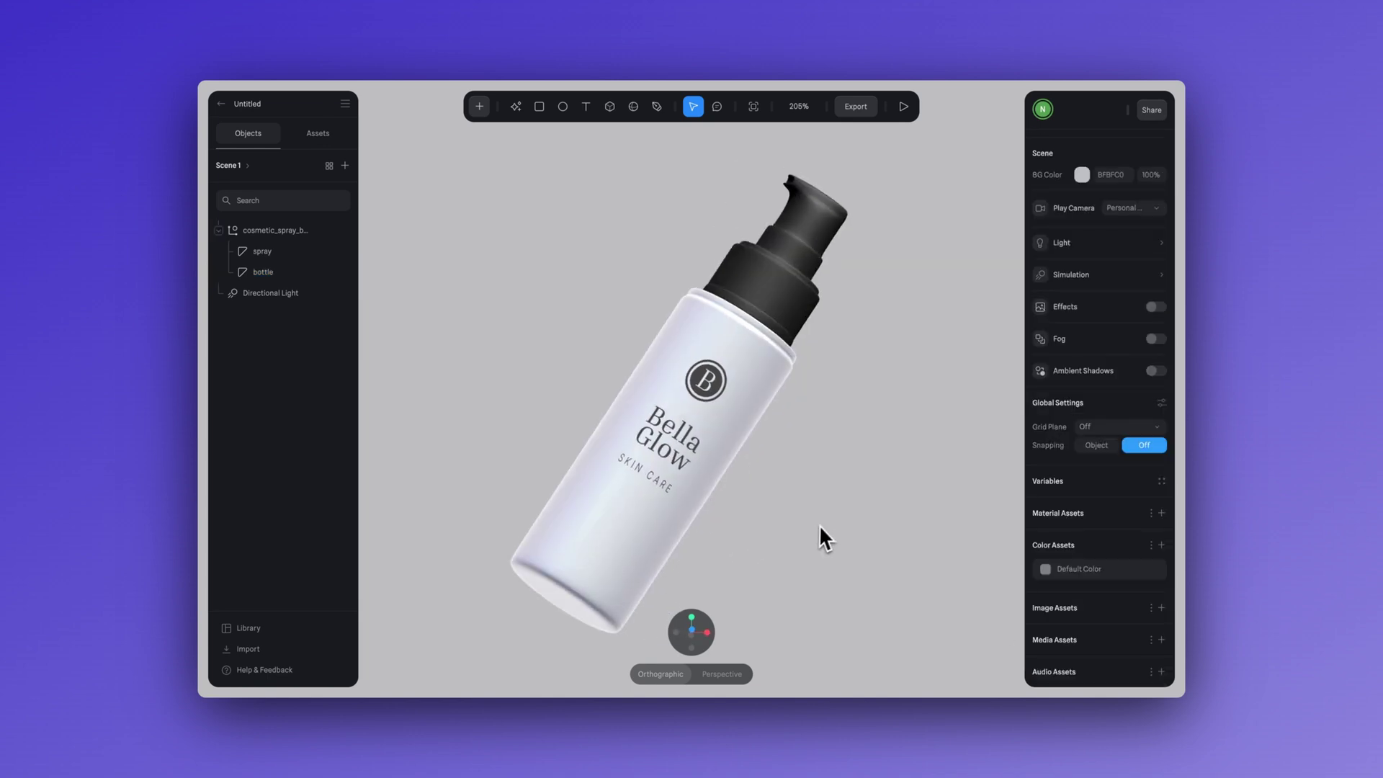
pyautogui.moveTo(819, 524); pyautogui.dragTo(818, 494)
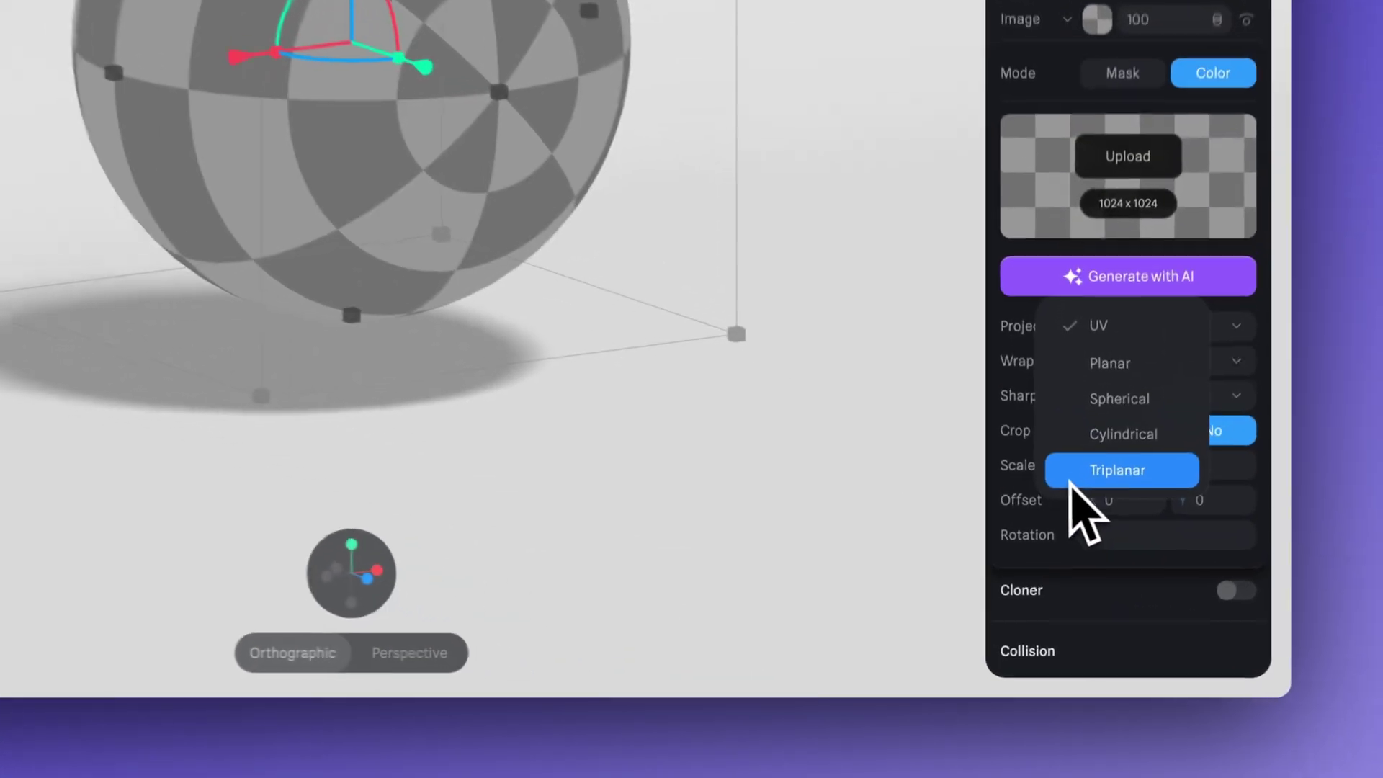
# Set the checker texture's projection to Triplanar and scrub Scale X up to enlarge the pattern.
pyautogui.click(1115, 580)
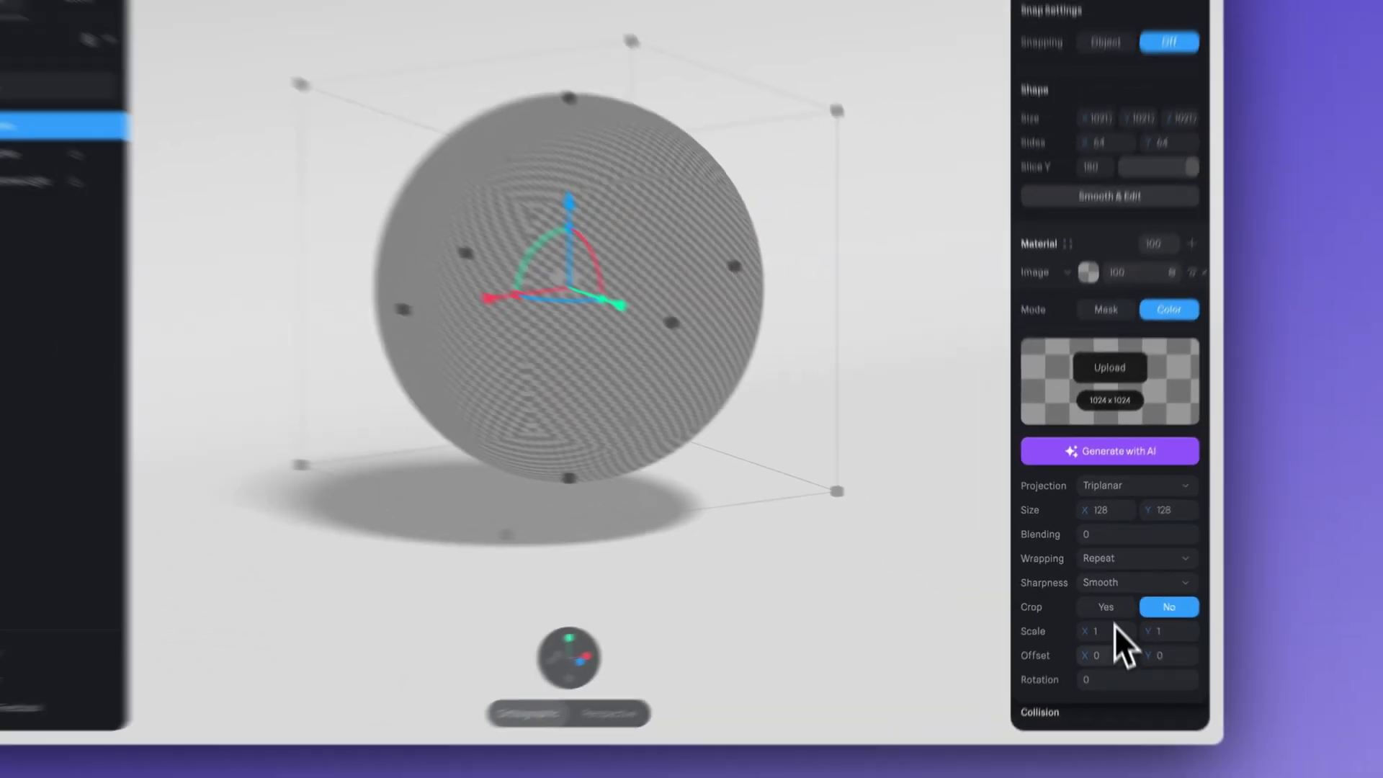
pyautogui.moveTo(1102, 687); pyautogui.dragTo(1110, 687)
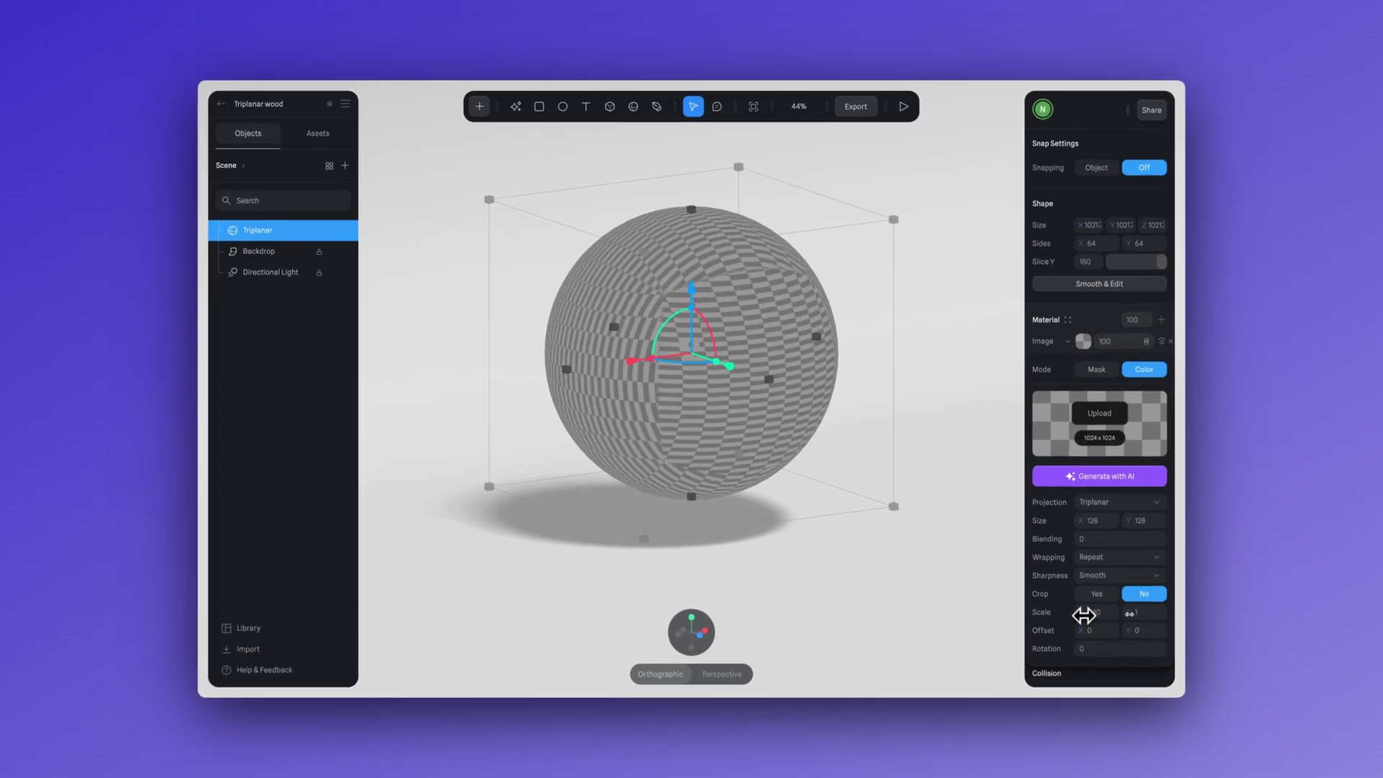
pyautogui.moveTo(1084, 615); pyautogui.dragTo(1133, 617)
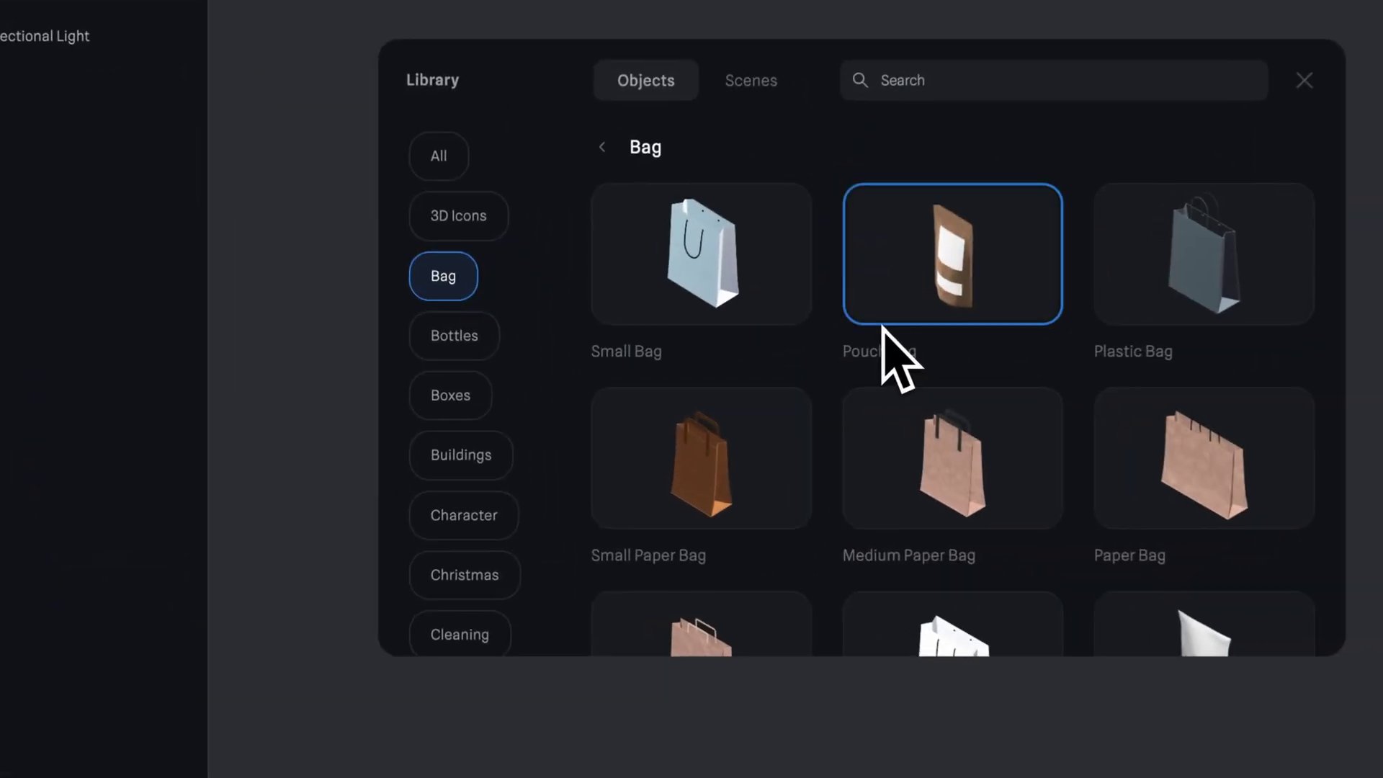
# Search the Library scenes for 'phone' and open the iPhone 14 Pro scene.
pyautogui.scroll(-3, 897, 353)
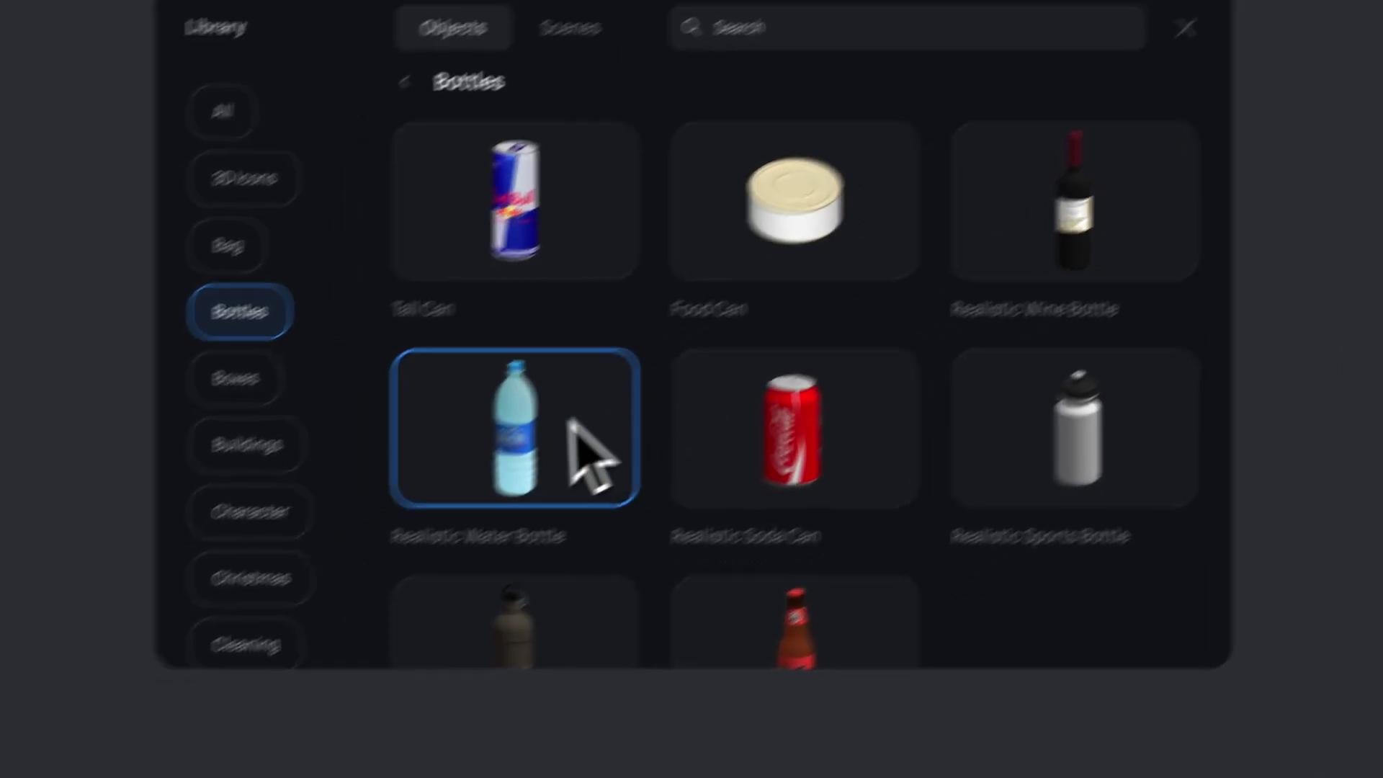
pyautogui.scroll(-2, 461, 533)
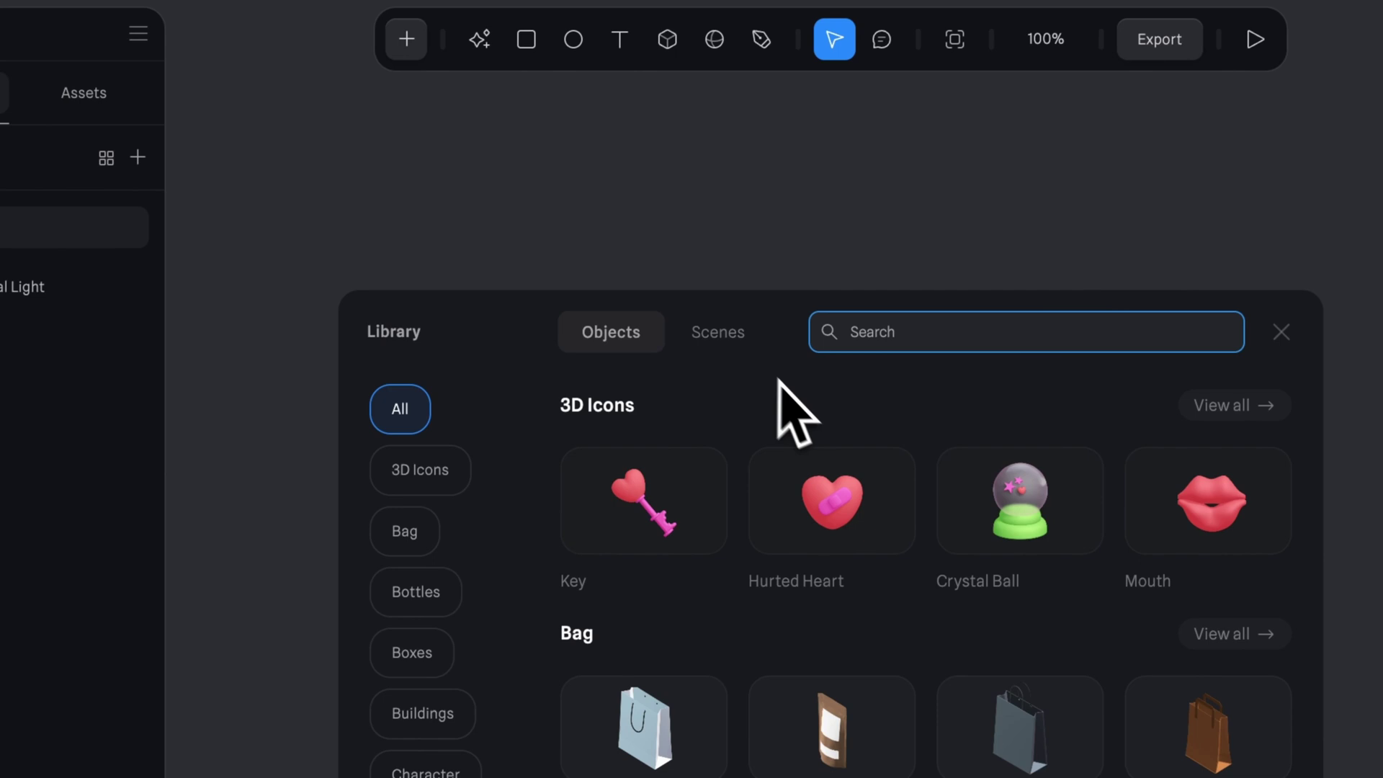
pyautogui.click(720, 340)
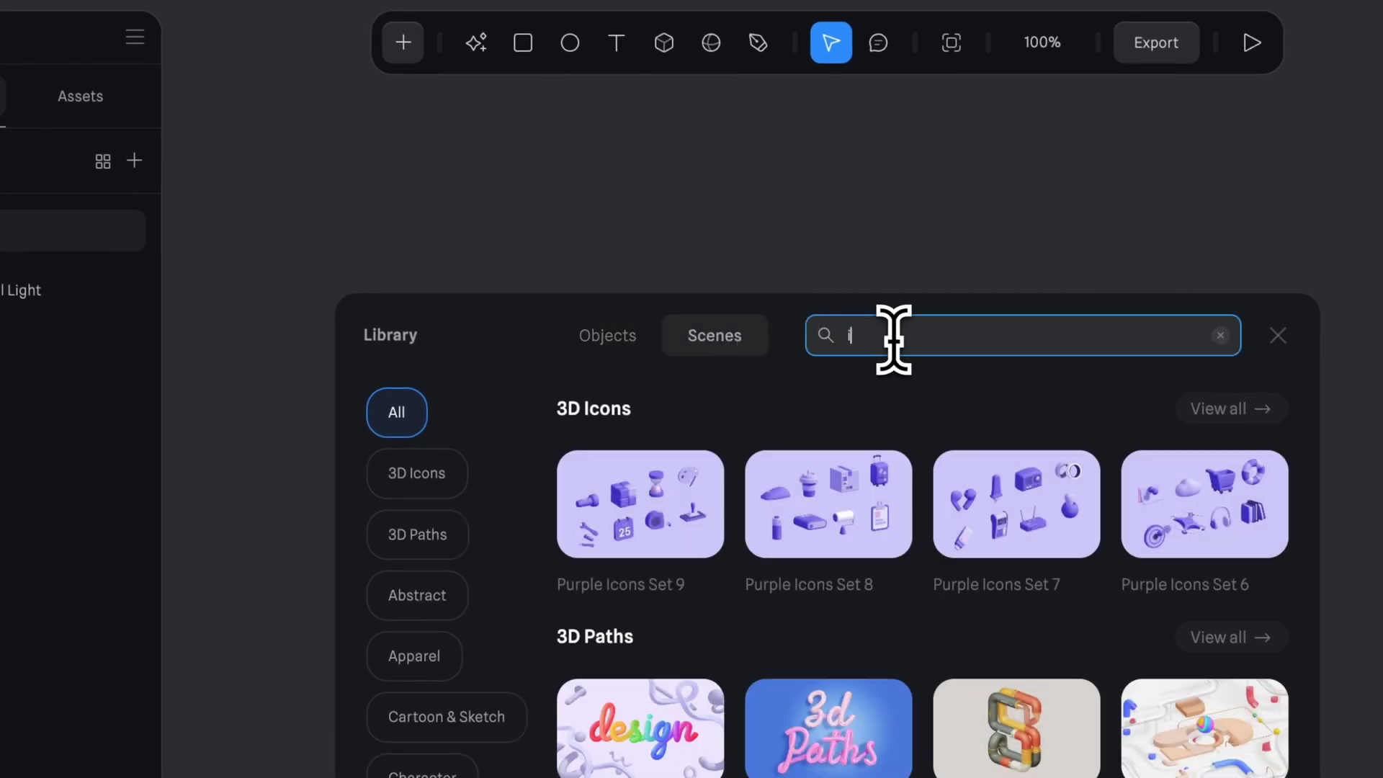
pyautogui.write('phone')
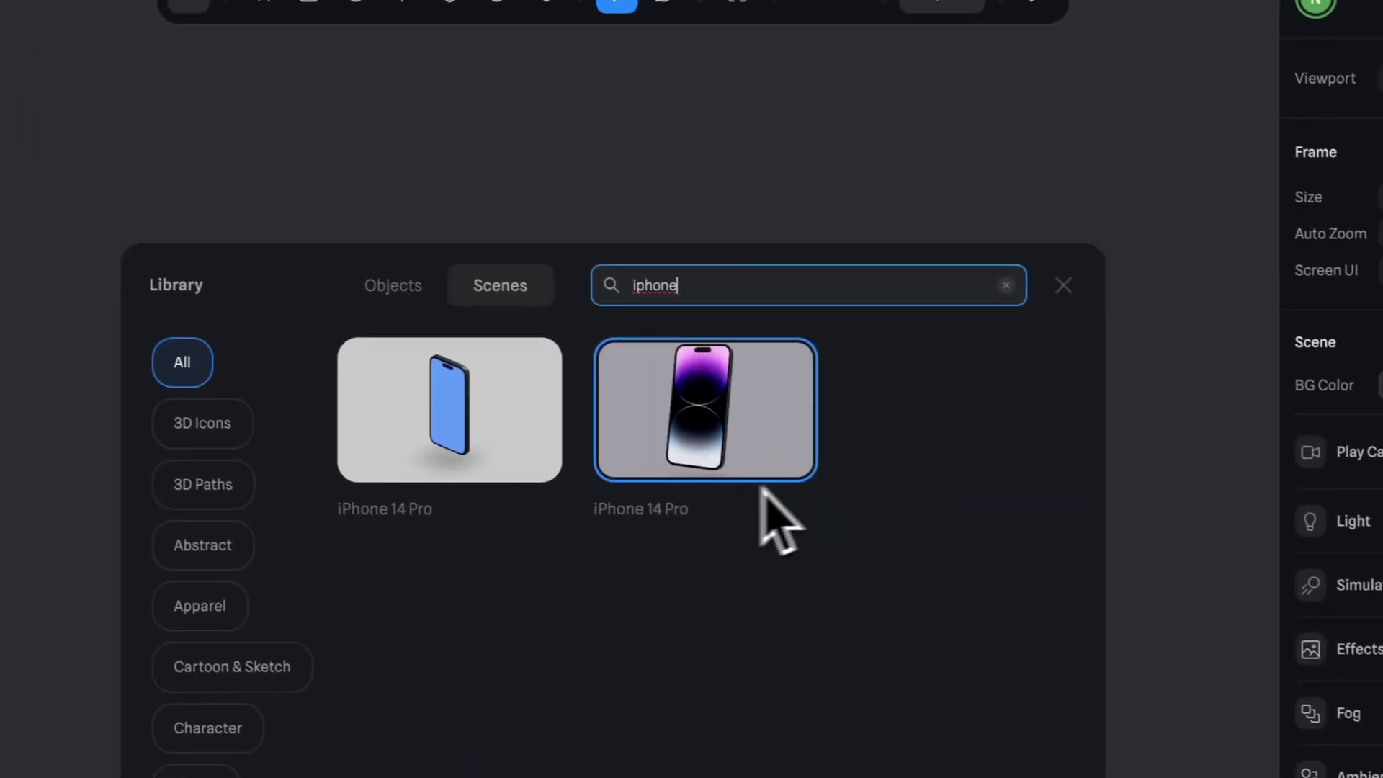
pyautogui.click(677, 443)
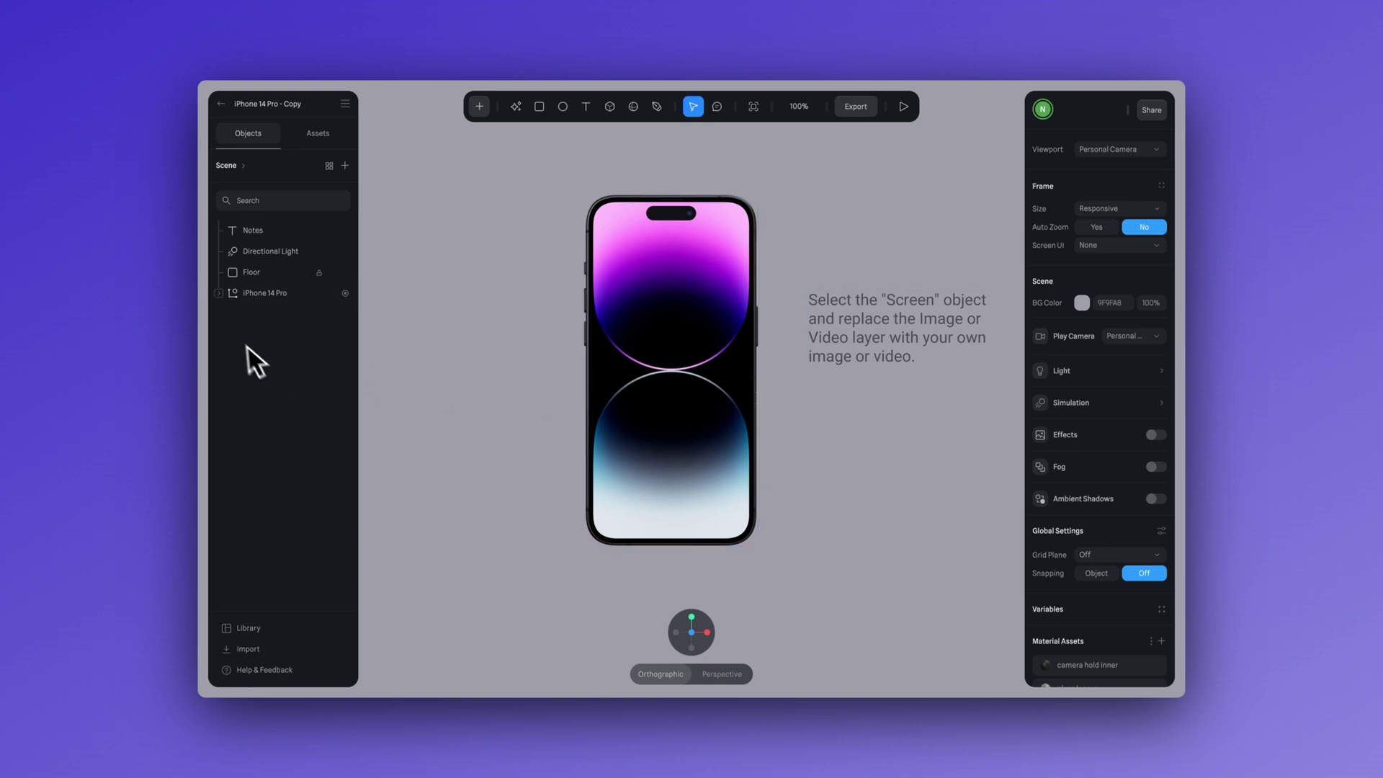
# Select the iPhone's Screen object and upload Message.png as its image.
pyautogui.click(217, 292)
pyautogui.click(228, 313)
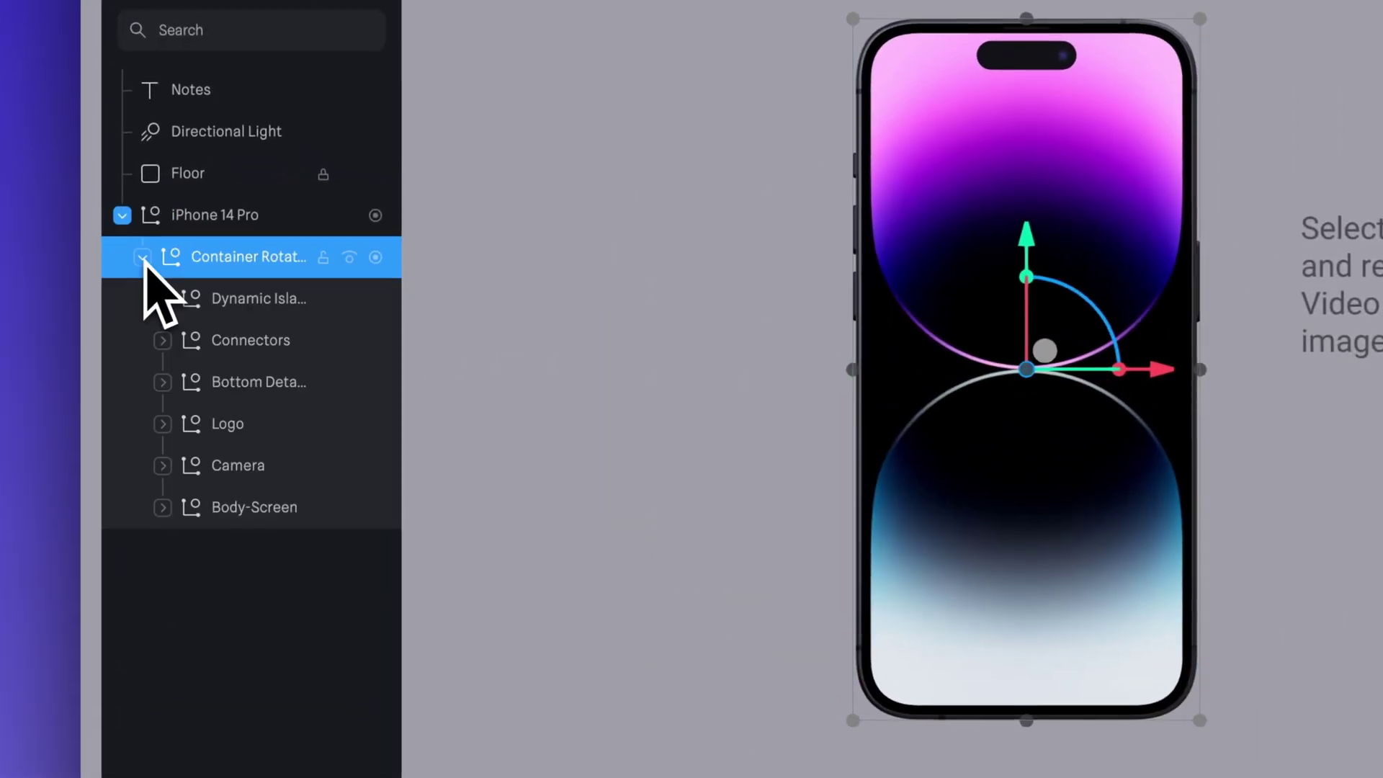
pyautogui.click(170, 508)
pyautogui.click(261, 565)
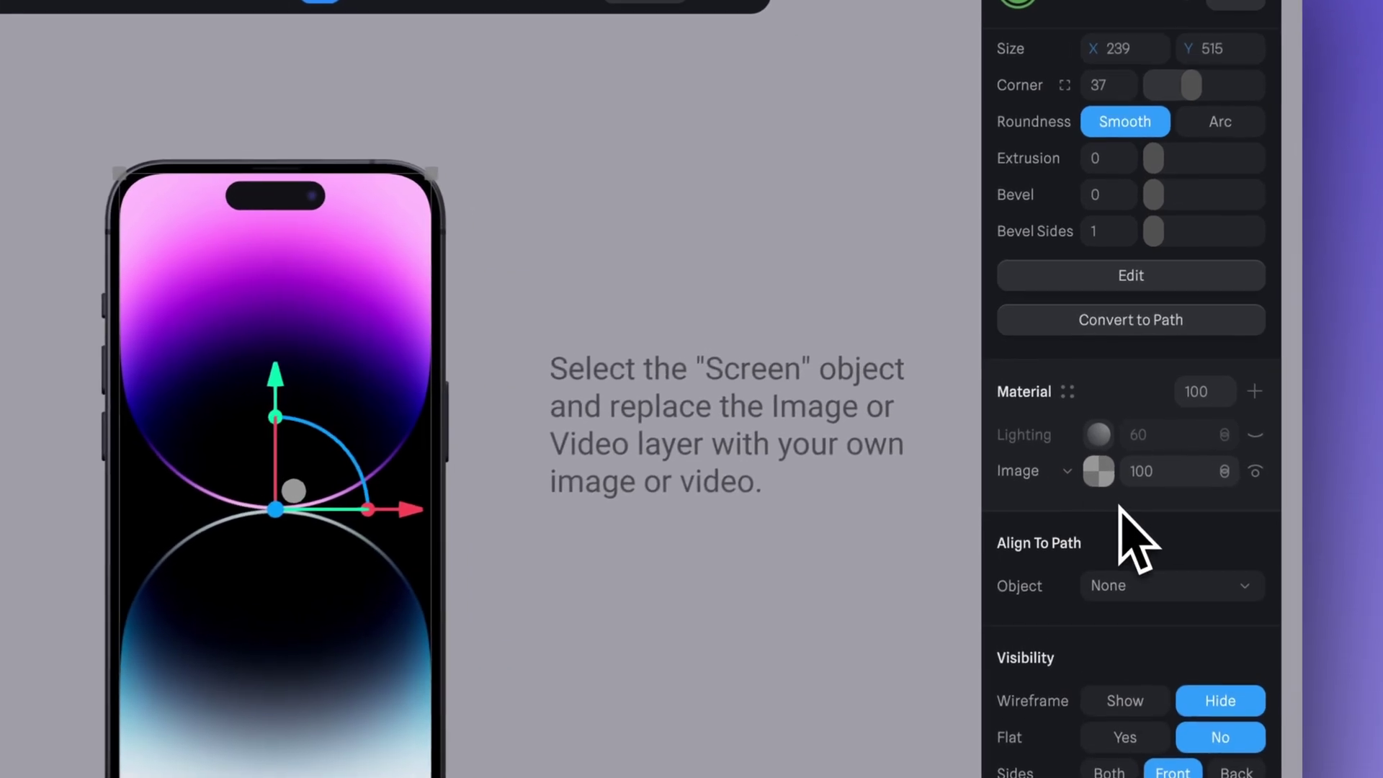
pyautogui.click(1098, 472)
pyautogui.click(928, 219)
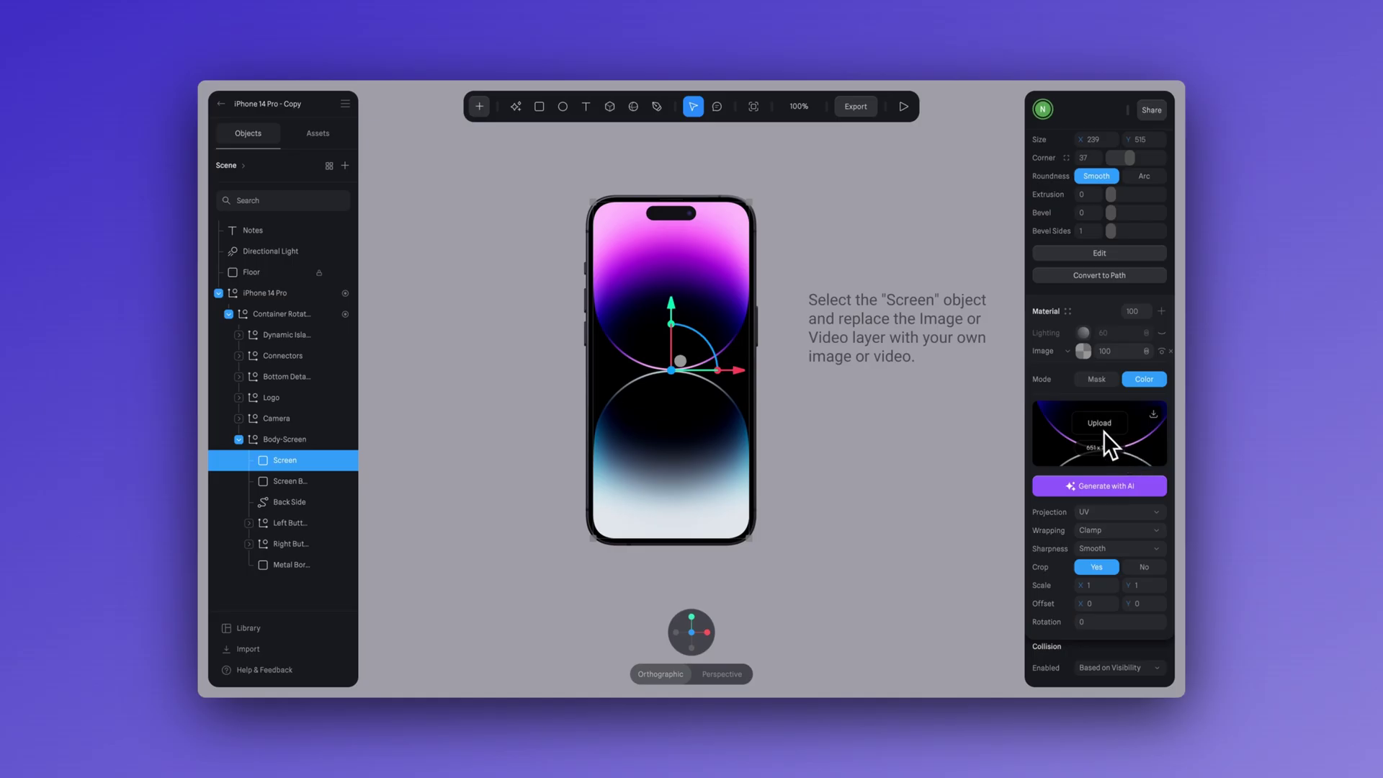
pyautogui.click(1100, 425)
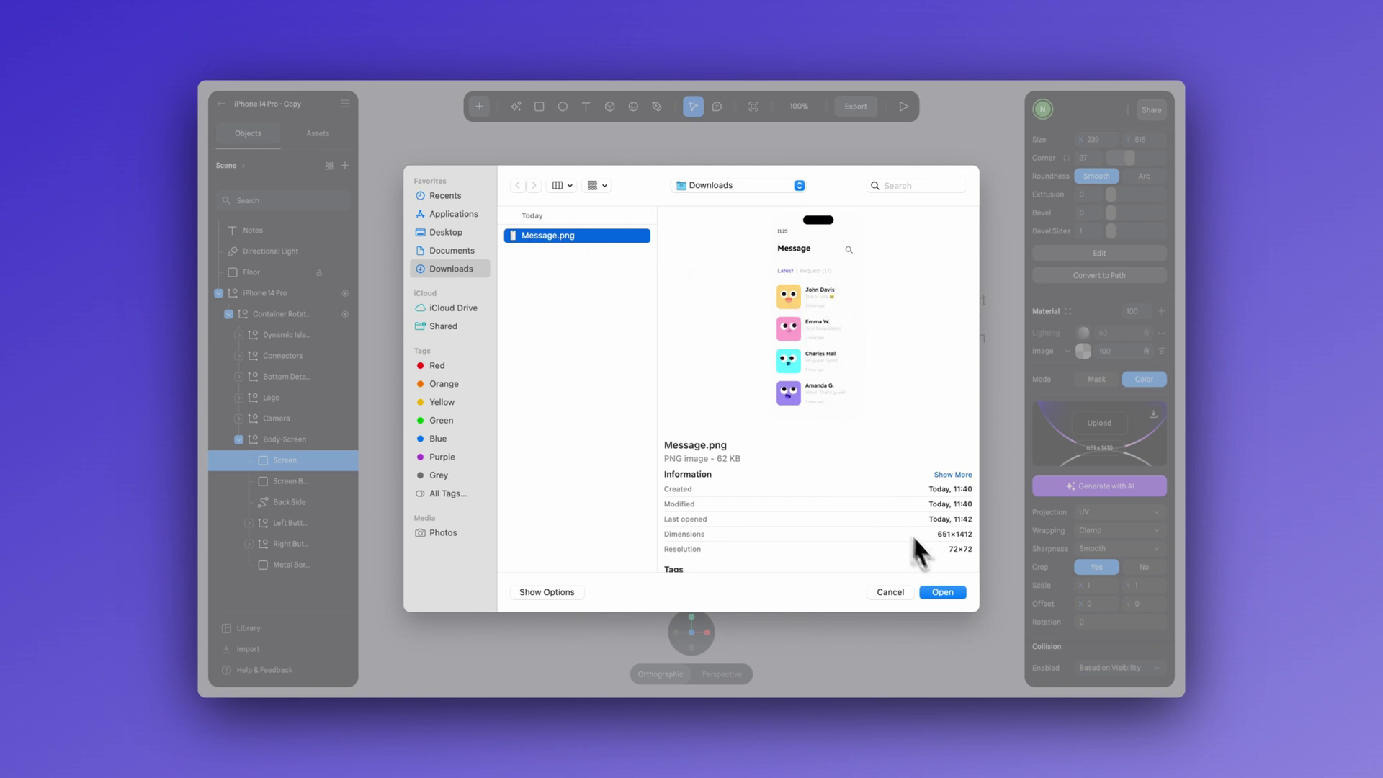
pyautogui.click(943, 591)
# Set the scene background color to lavender and preview in play mode.
pyautogui.click(881, 347)
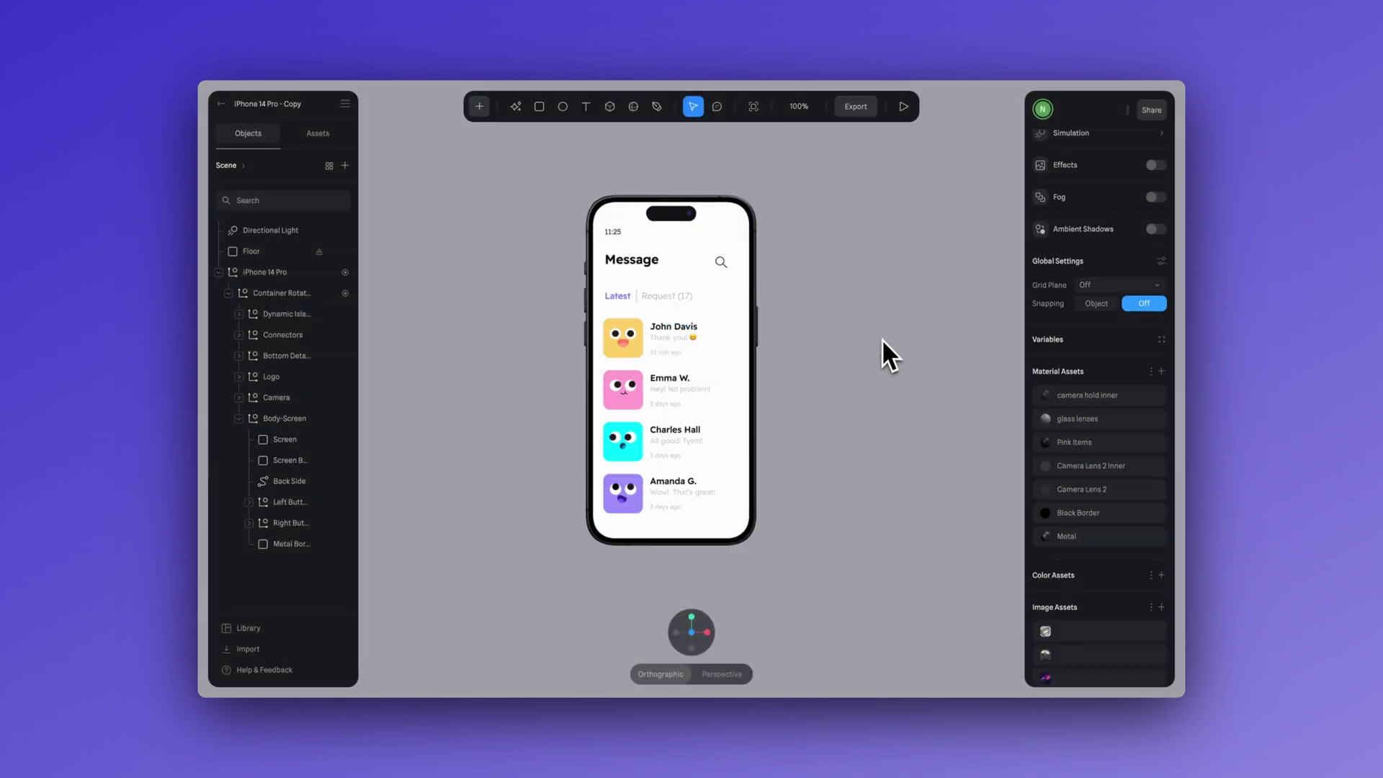
pyautogui.click(1082, 302)
pyautogui.click(1060, 331)
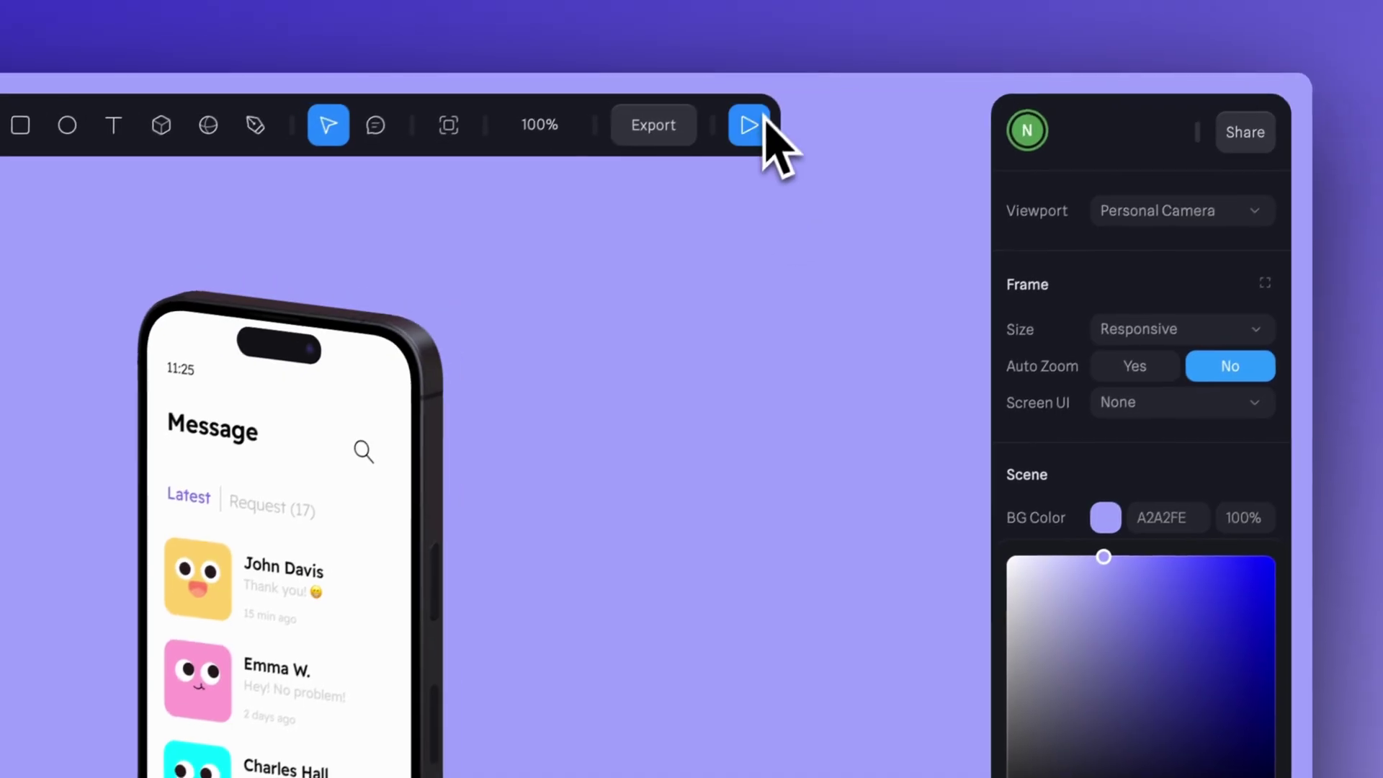
pyautogui.click(903, 106)
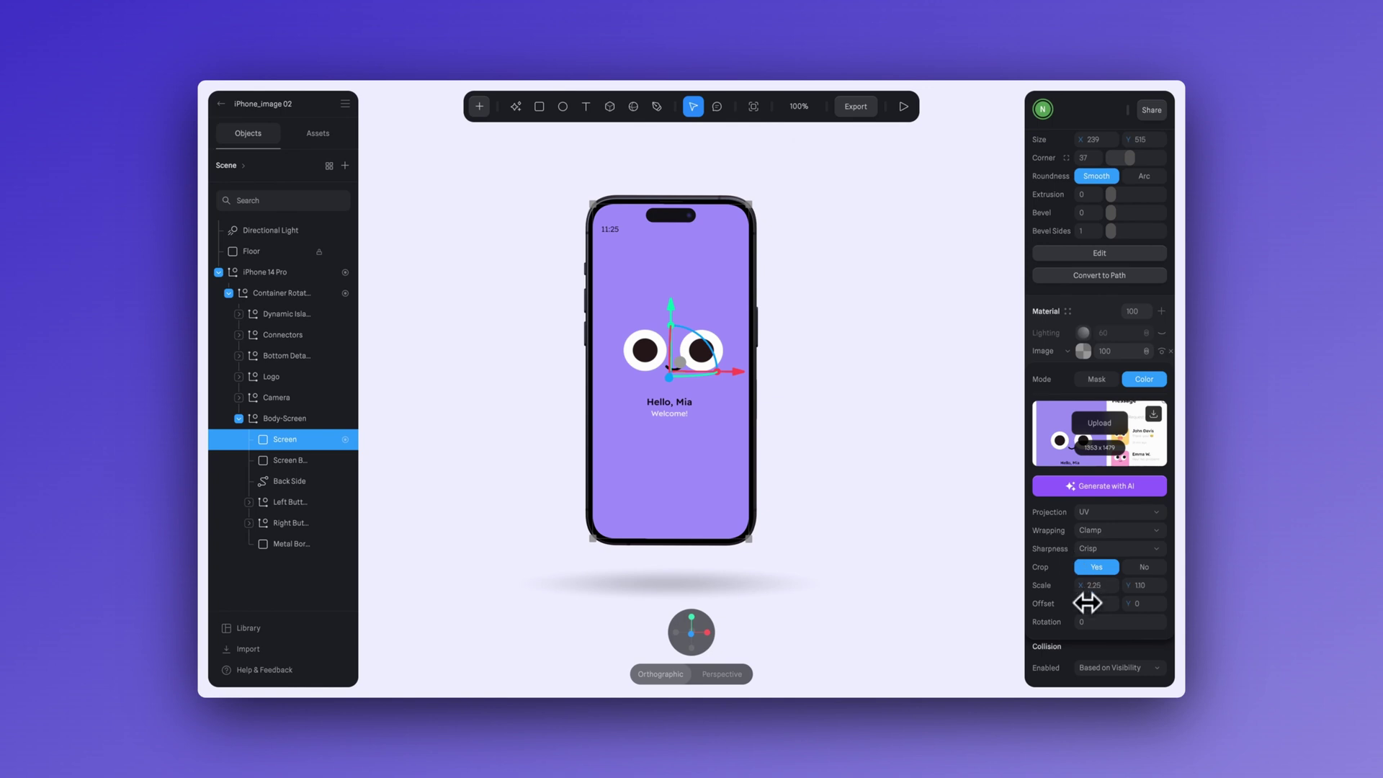
# Align the screen image on Hello, Mia, then add a State offsetting it to the Message list.
pyautogui.moveTo(1086, 602); pyautogui.dragTo(1086, 604)
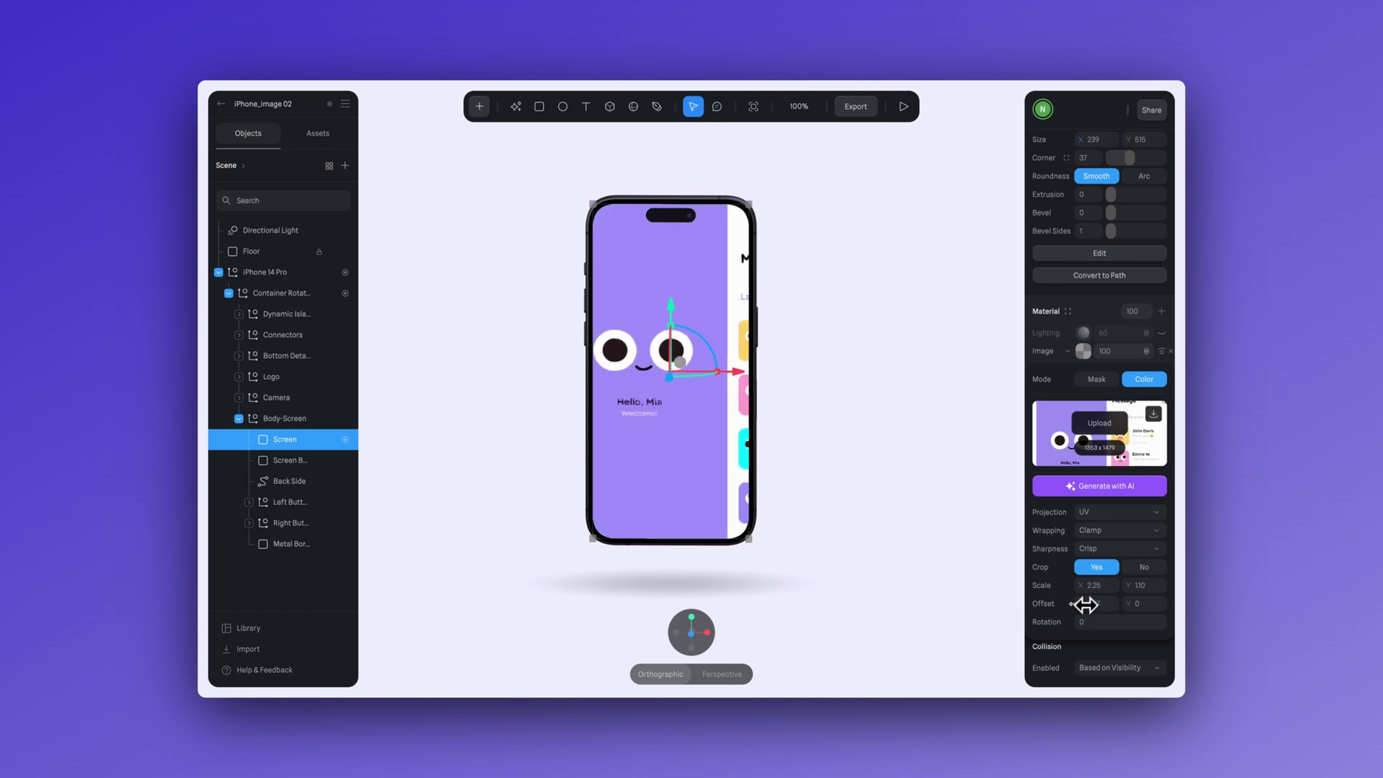
pyautogui.scroll(4, 1046, 216)
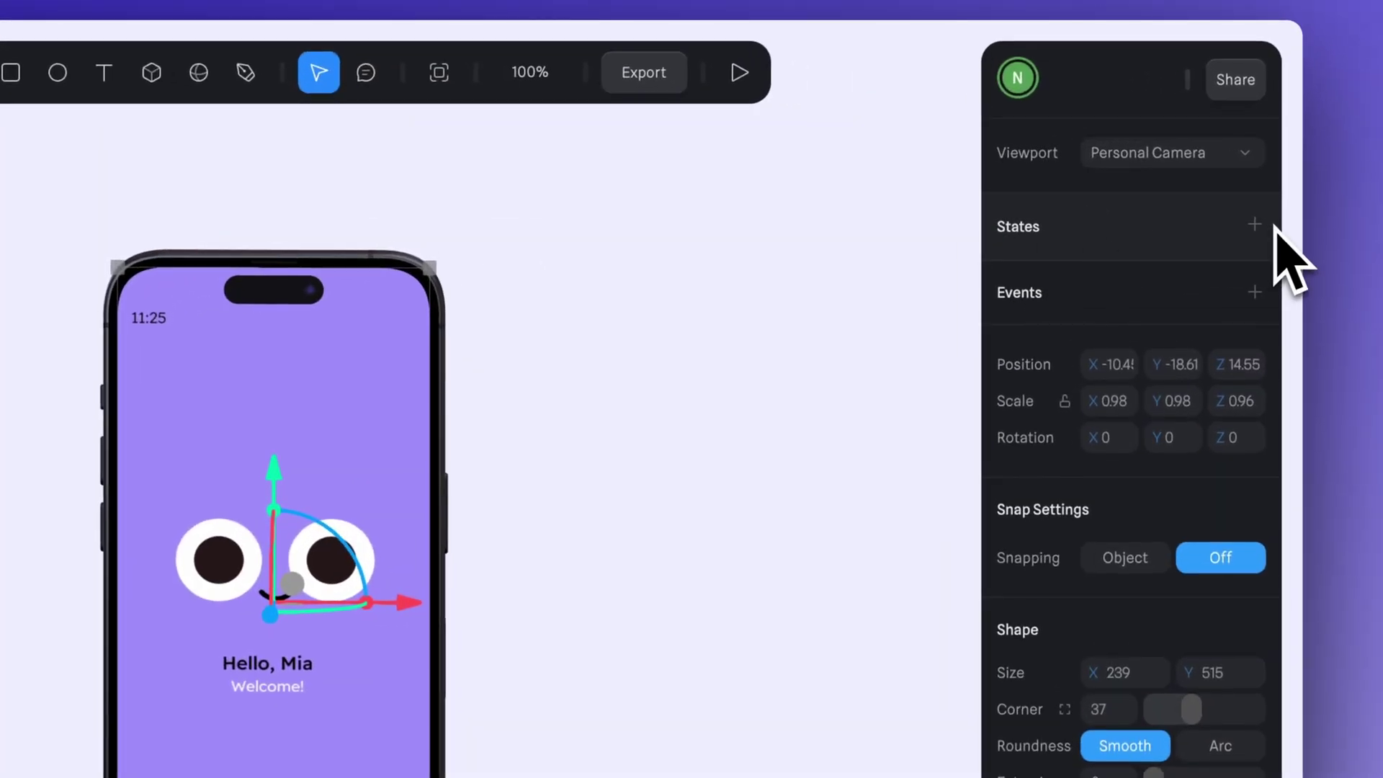
pyautogui.click(1255, 225)
pyautogui.scroll(-8, 1098, 504)
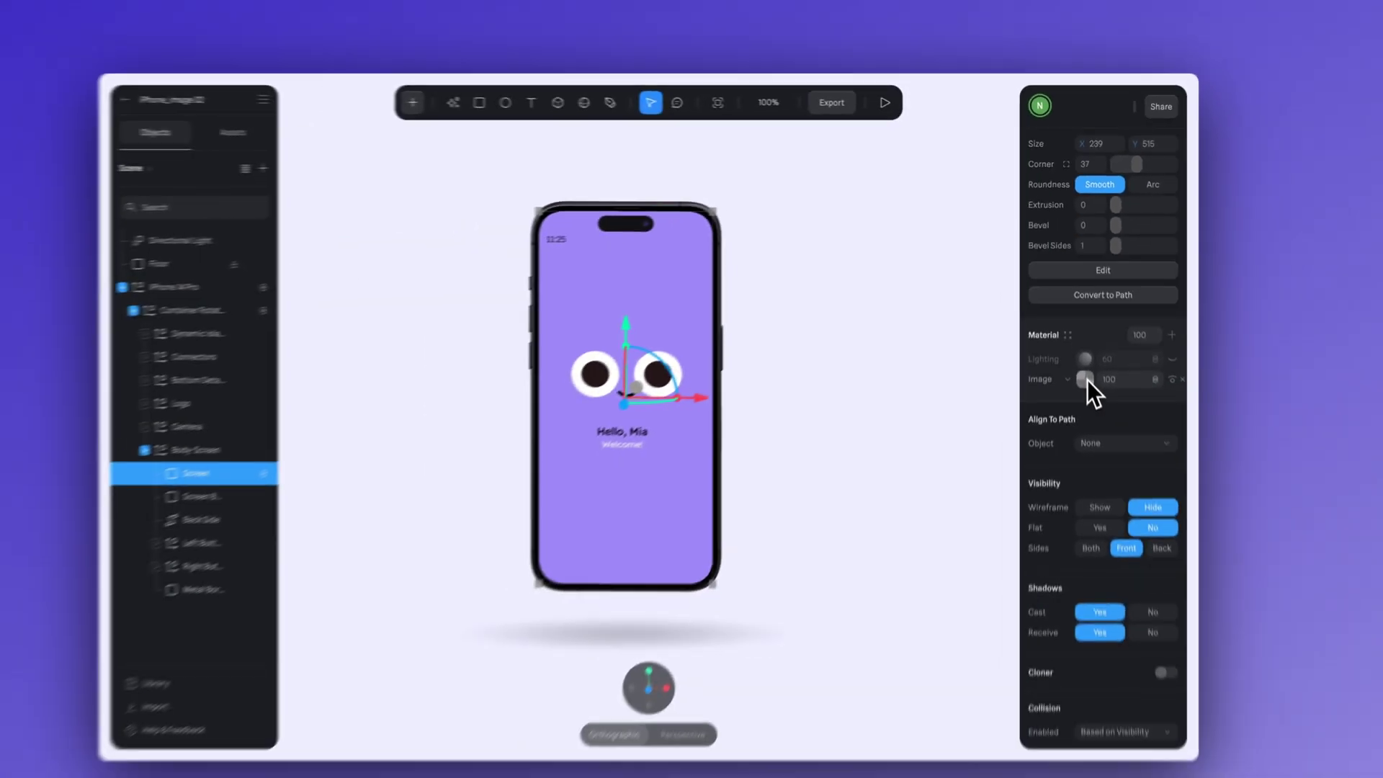
pyautogui.click(1094, 569)
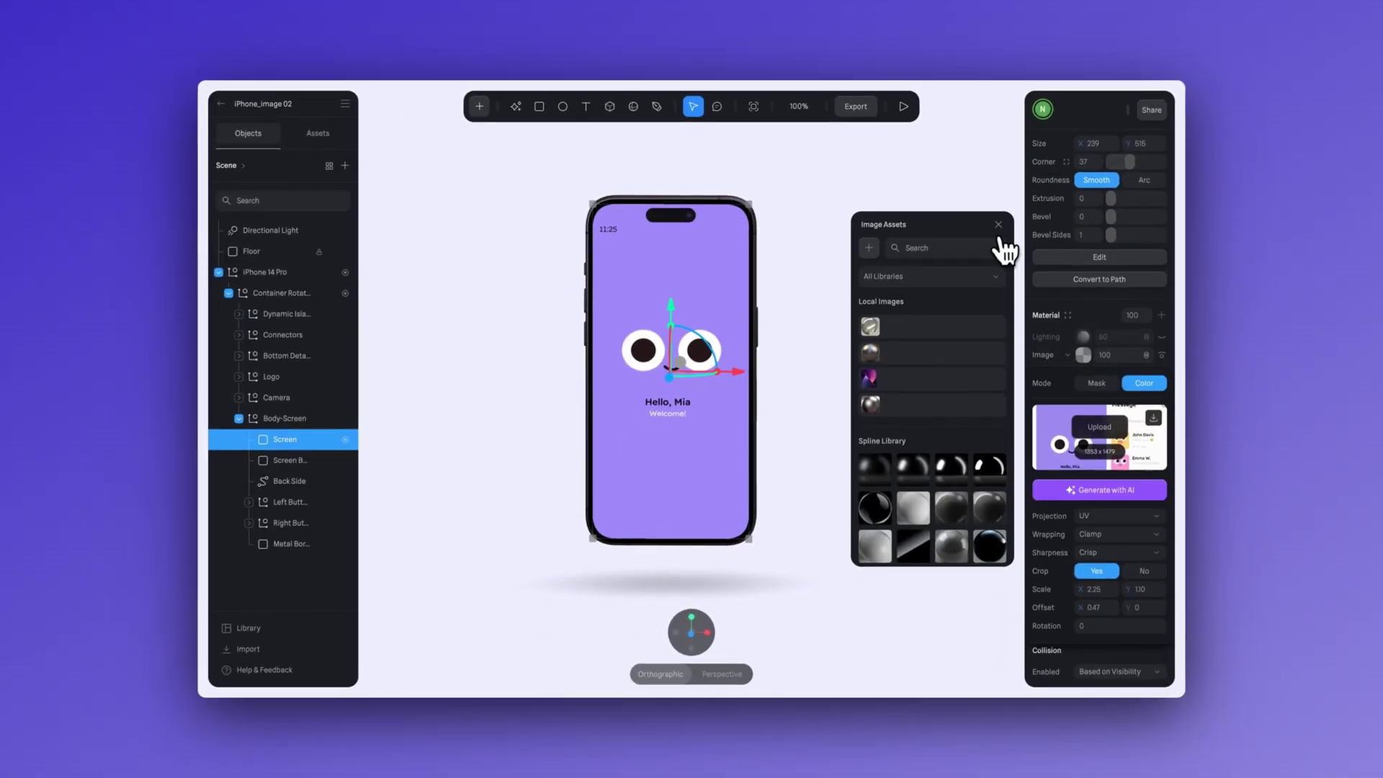
pyautogui.click(949, 353)
pyautogui.scroll(-1, 1118, 564)
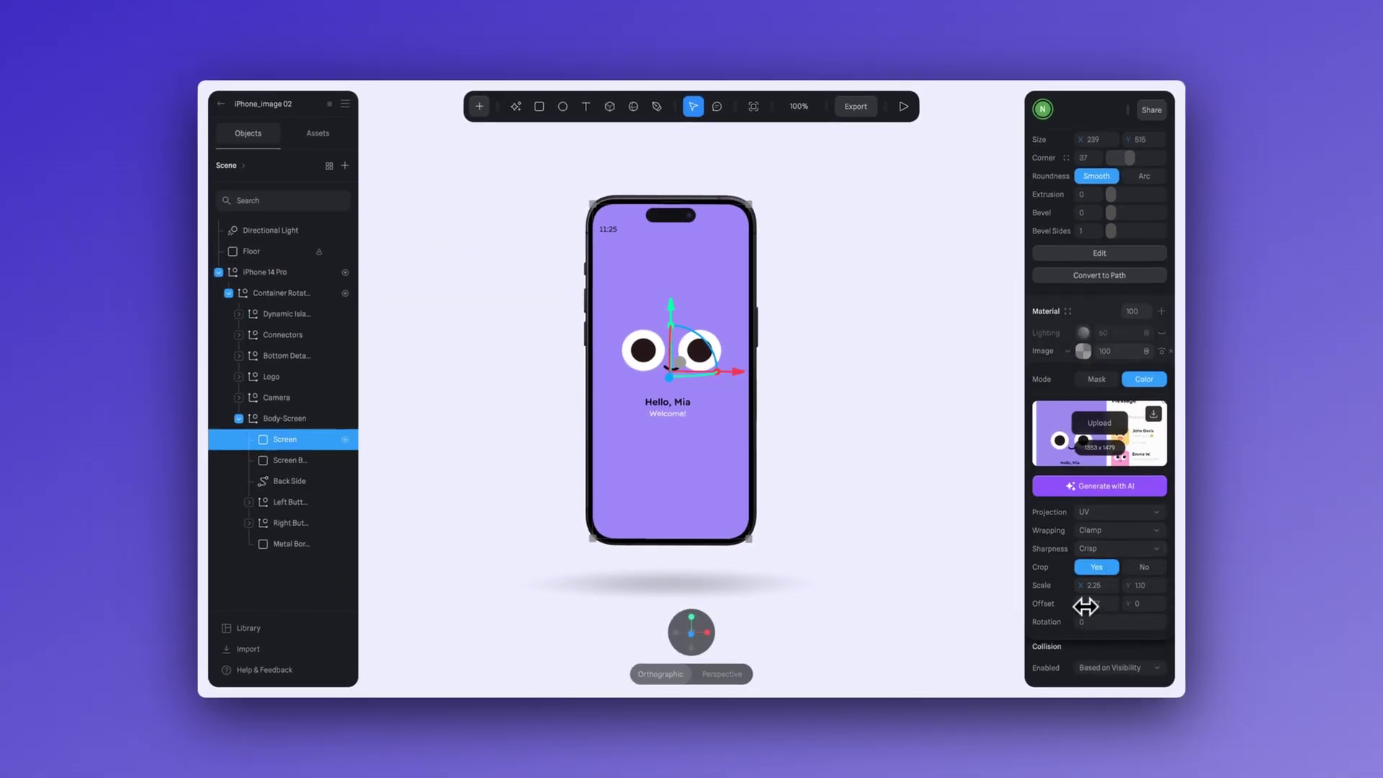
pyautogui.moveTo(1086, 606); pyautogui.dragTo(1085, 606)
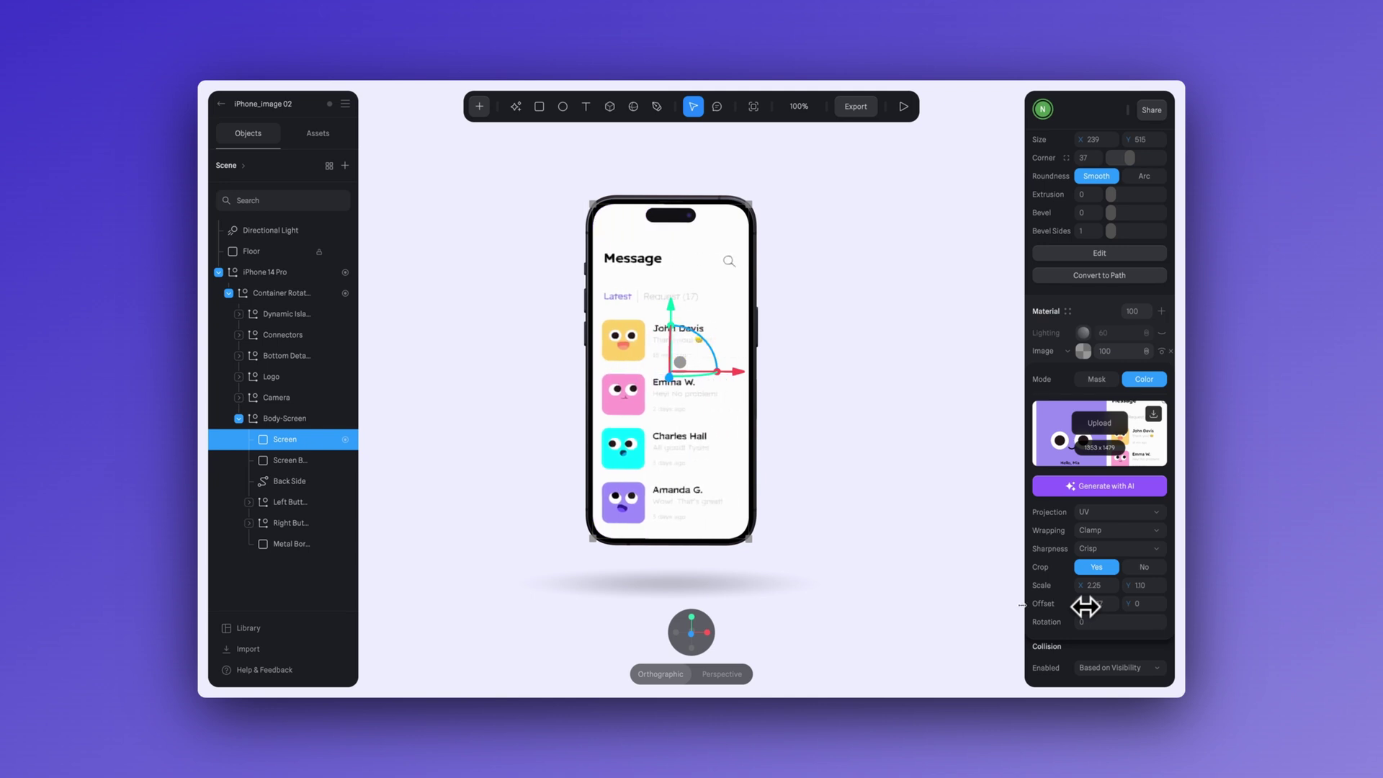
# Compare the Base State's purple welcome screen with the new Message-list state.
pyautogui.scroll(5, 1079, 244)
pyautogui.click(1078, 214)
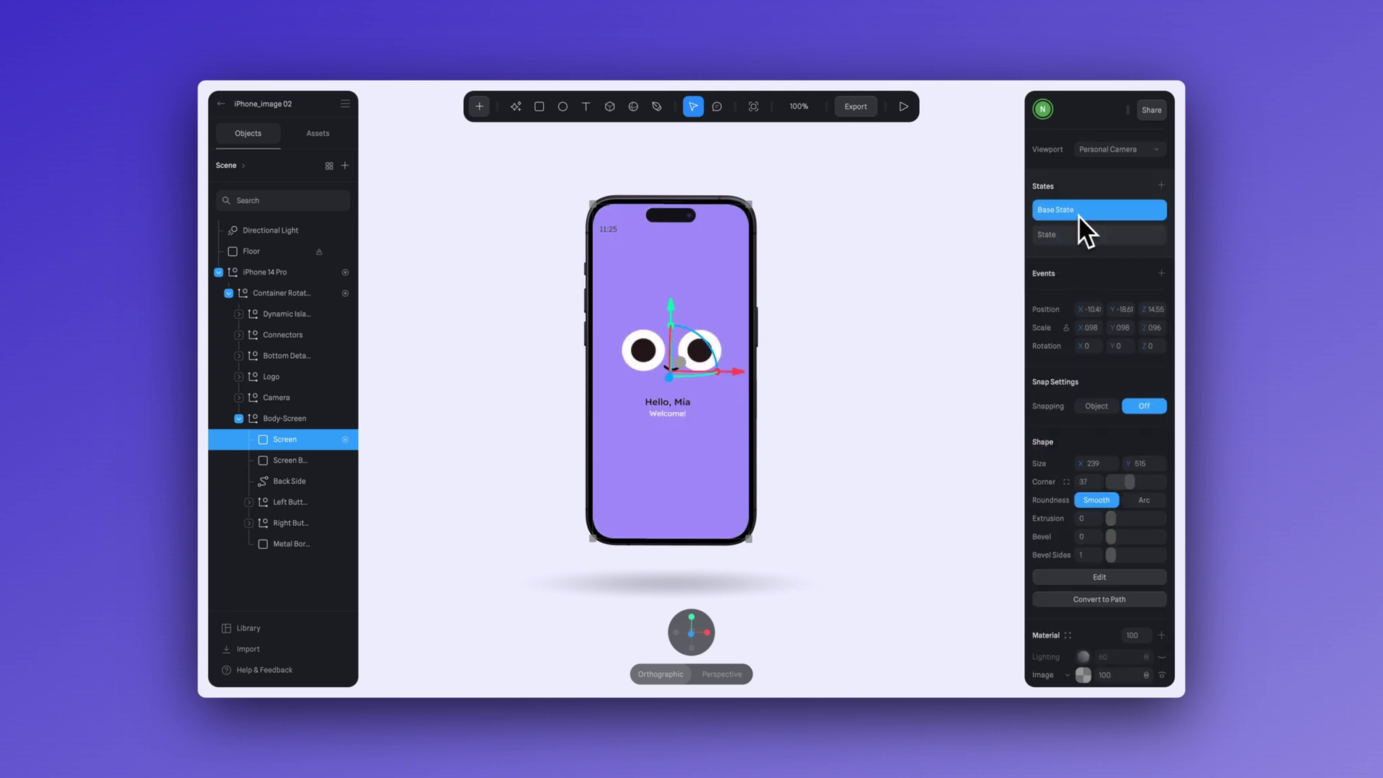
pyautogui.click(1079, 237)
pyautogui.click(1079, 214)
pyautogui.click(1079, 234)
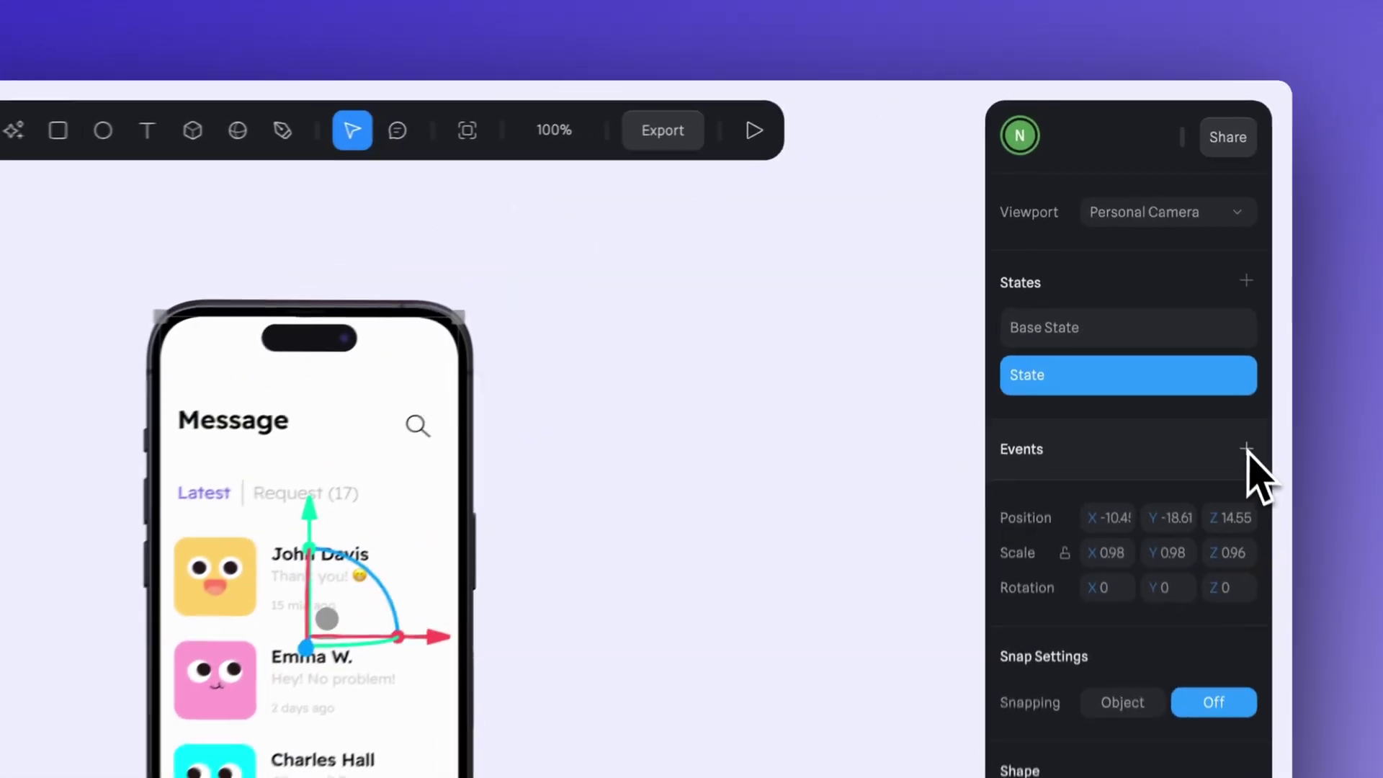
# Add a Start event with a Transition from Base State and preview the animation.
pyautogui.click(1161, 273)
pyautogui.click(818, 283)
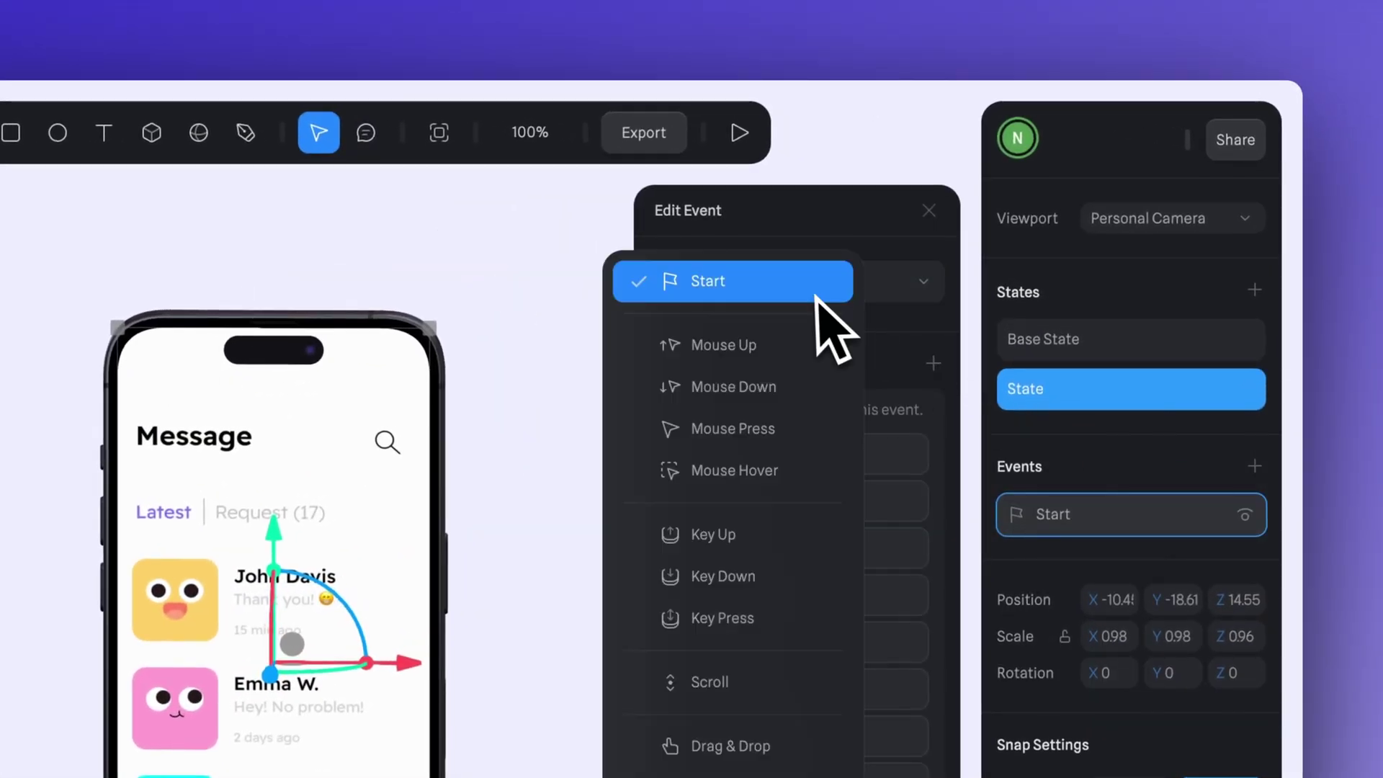
pyautogui.click(812, 293)
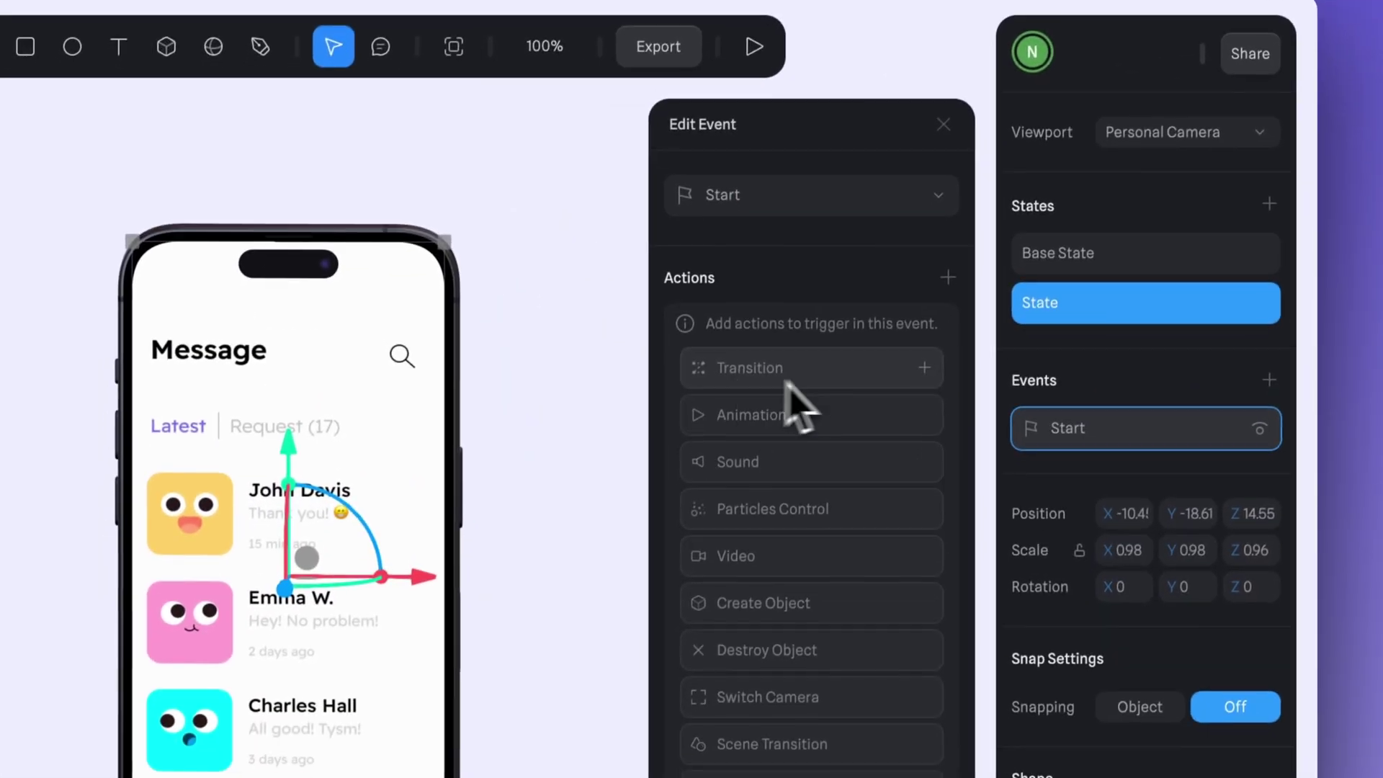
pyautogui.click(785, 490)
pyautogui.click(880, 461)
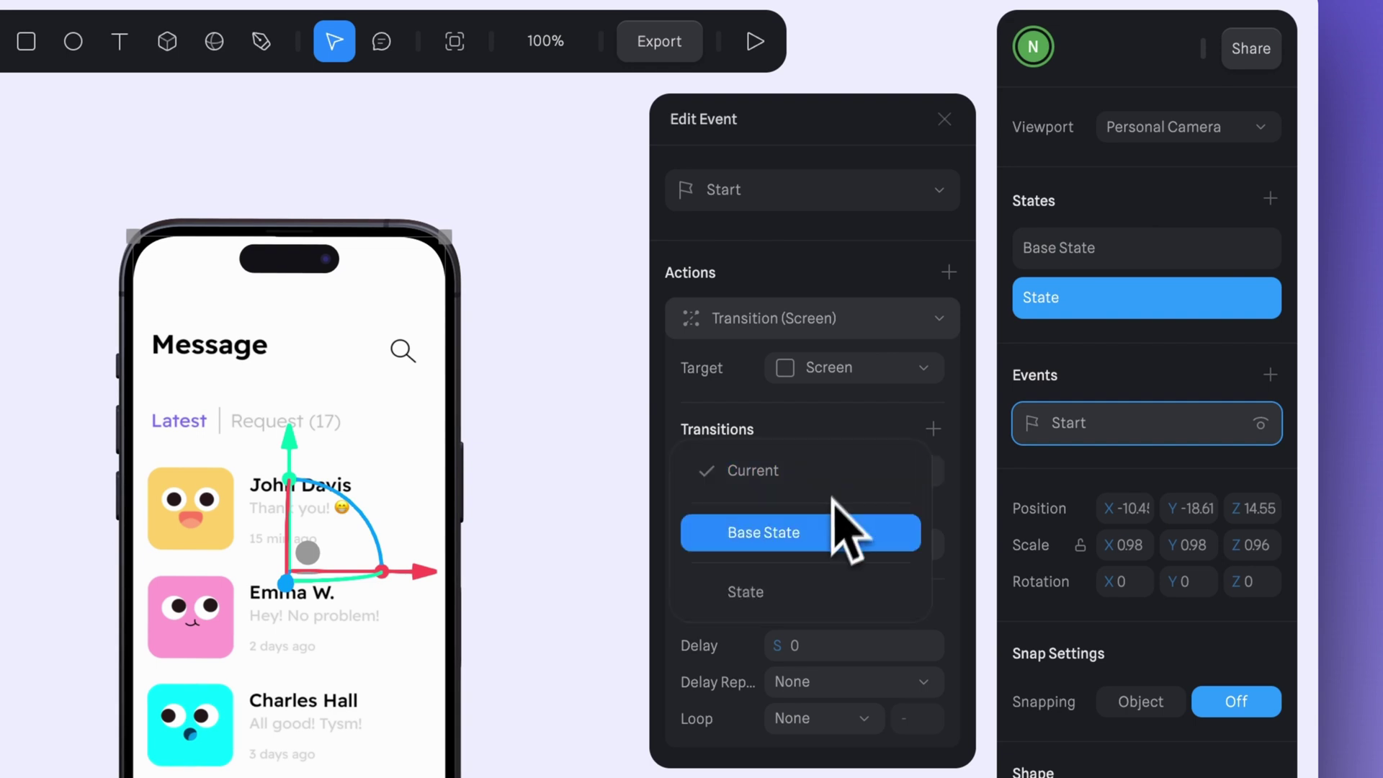
pyautogui.click(829, 531)
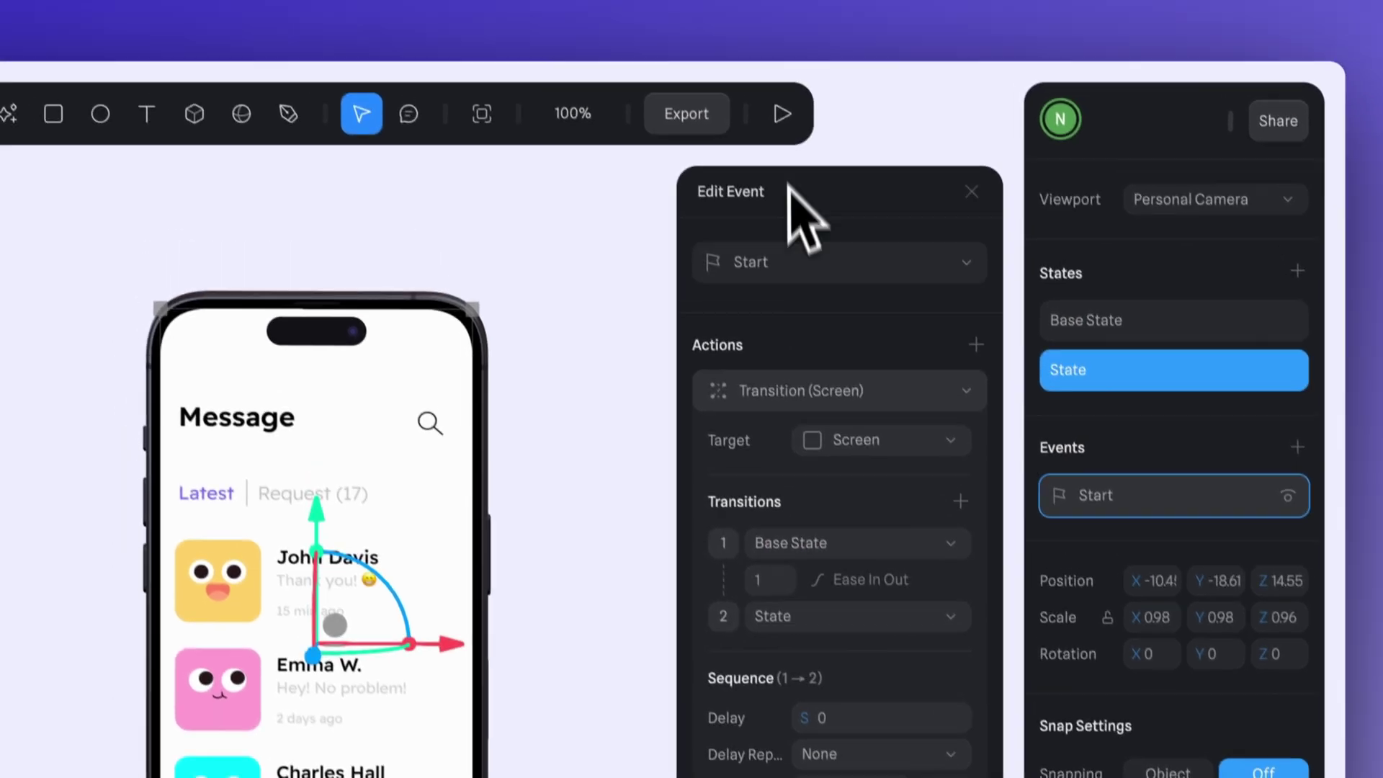
pyautogui.click(755, 41)
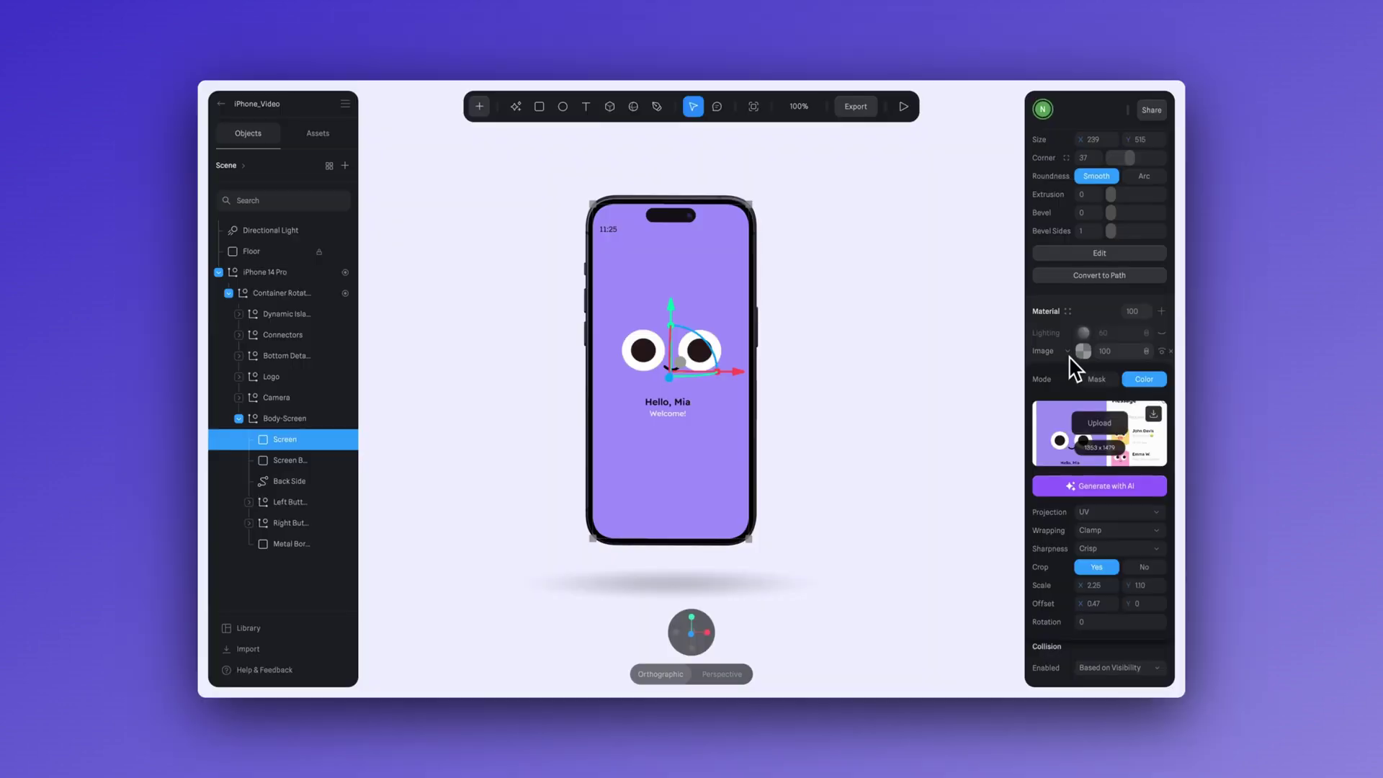
# Switch the screen's material layer from Image to Video, preview it, and upload face.mp4.
pyautogui.click(1068, 356)
pyautogui.click(1068, 353)
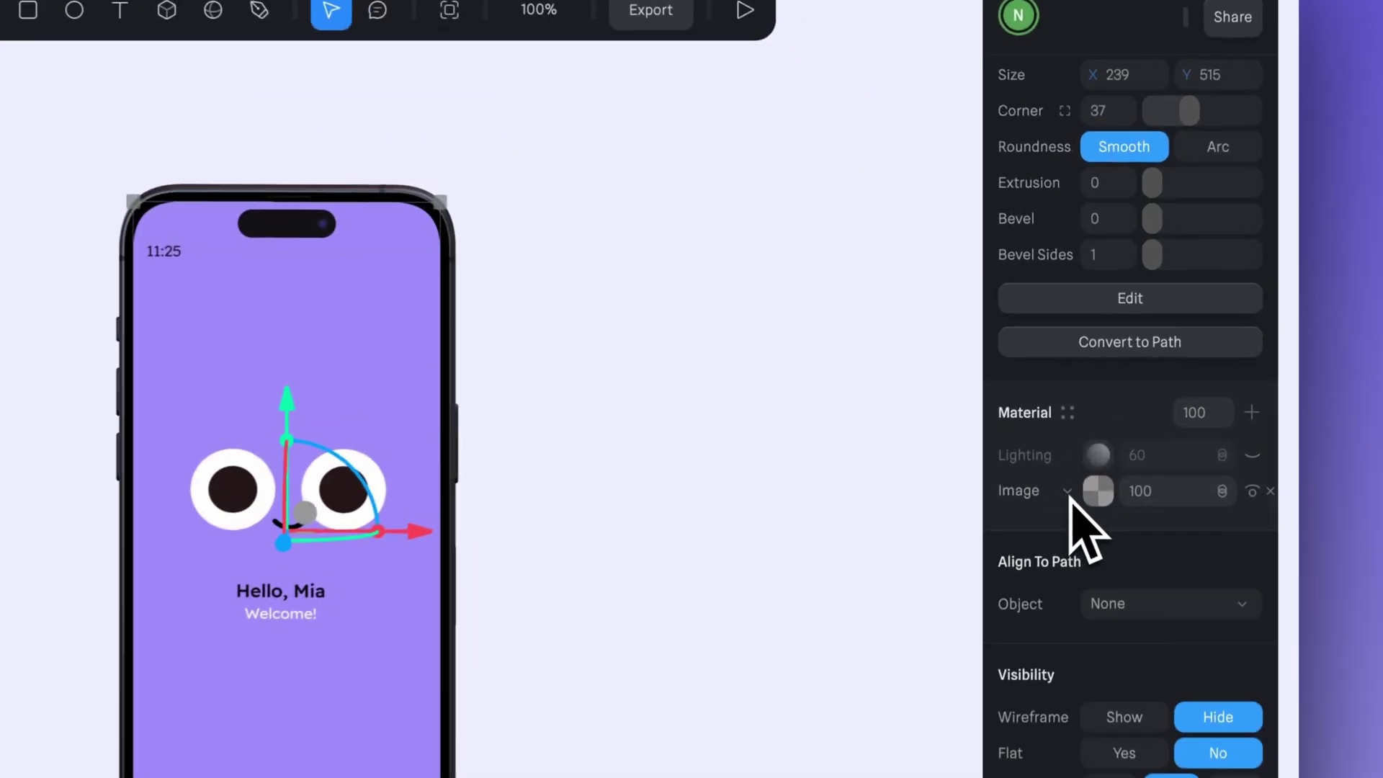
pyautogui.click(1068, 493)
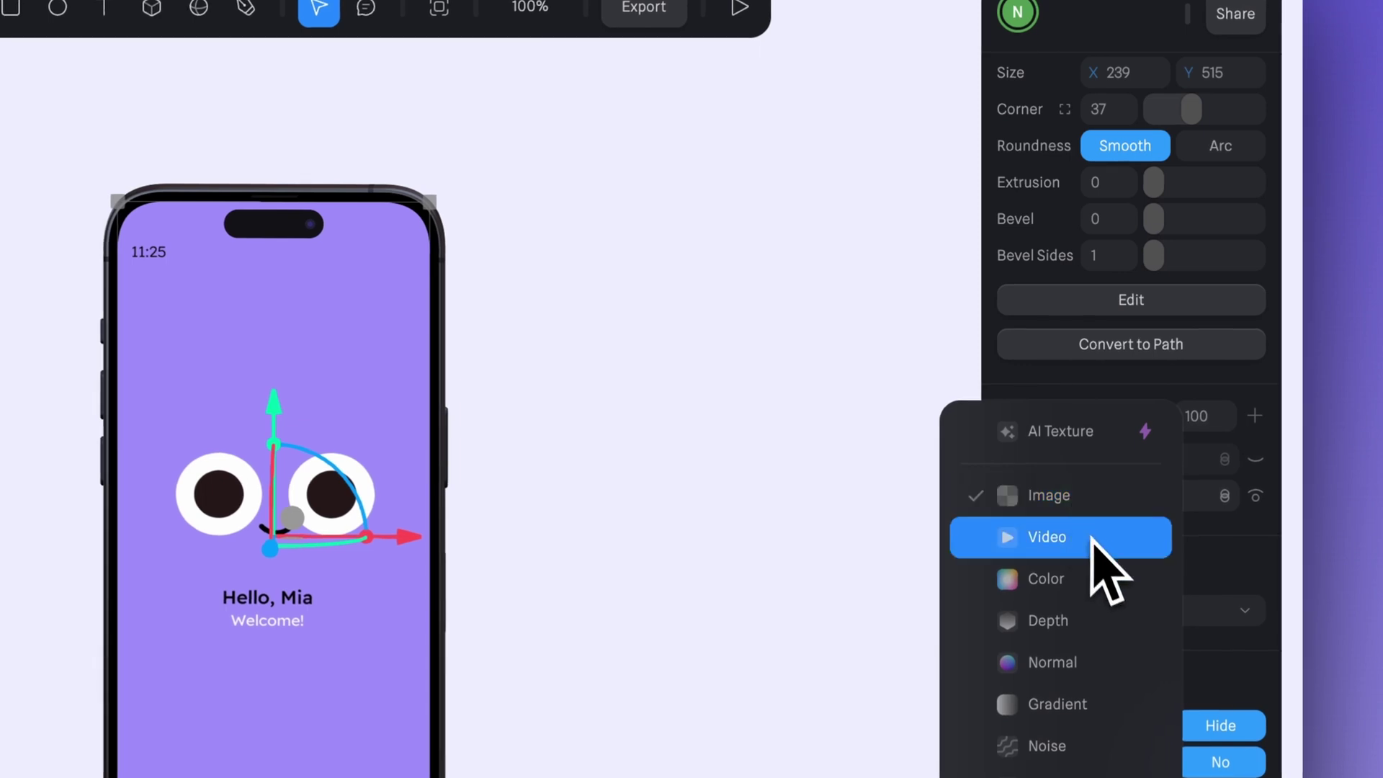
pyautogui.click(1056, 549)
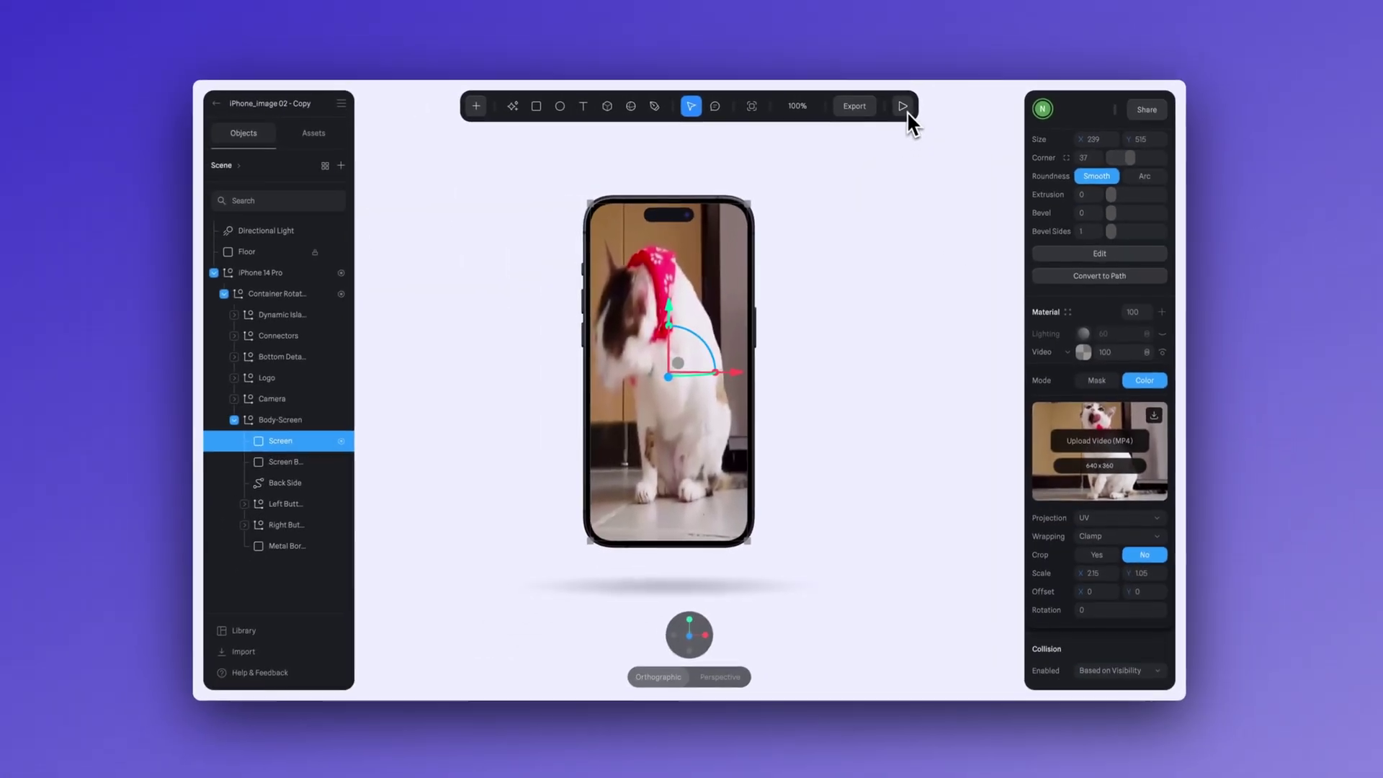
pyautogui.click(902, 107)
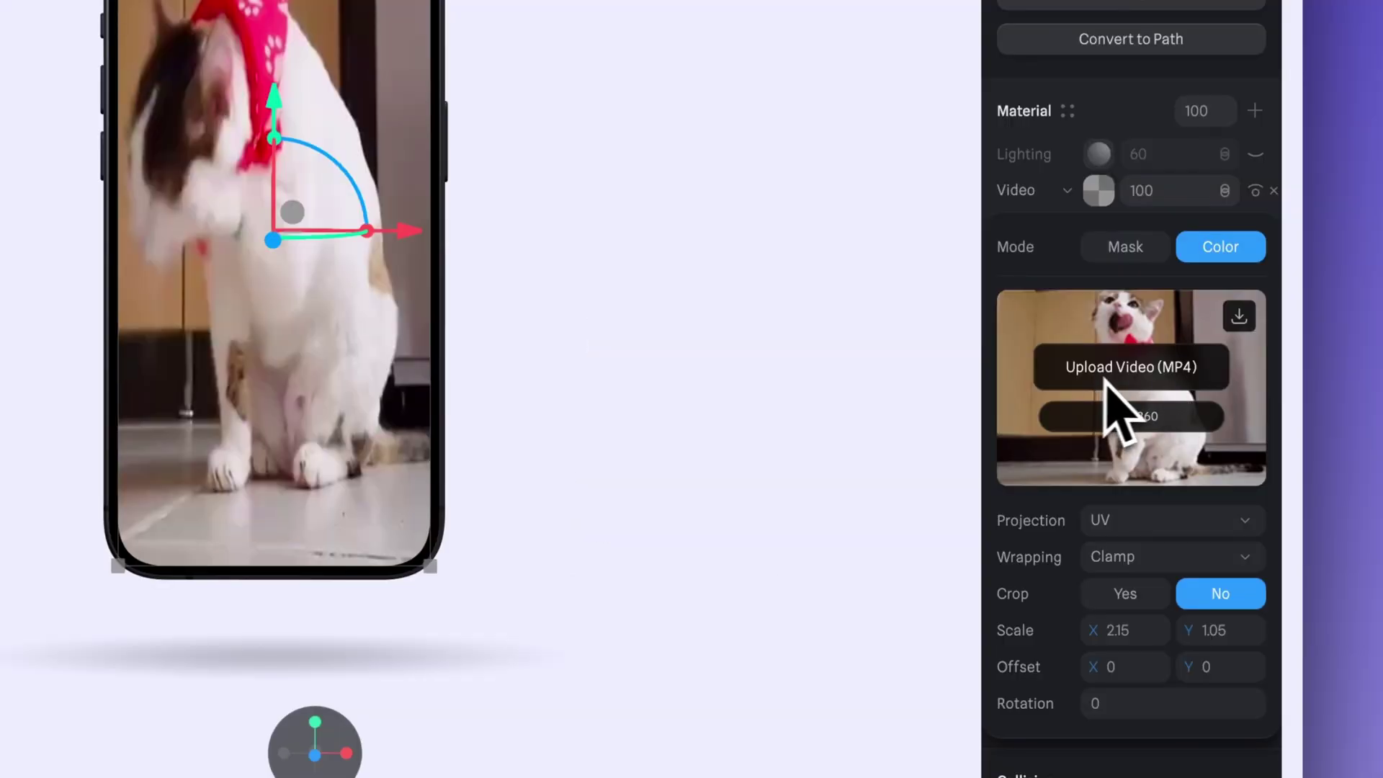
pyautogui.click(1159, 386)
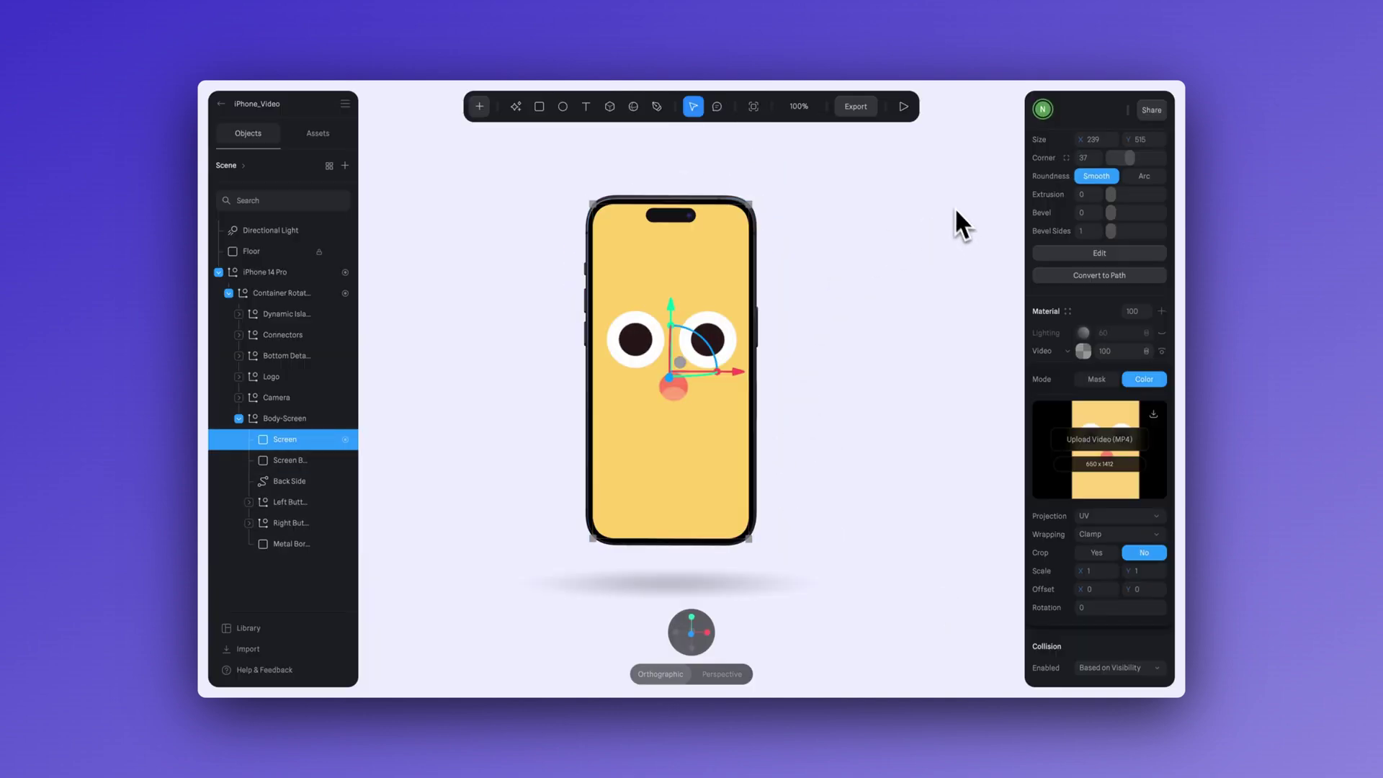
# Preview the face video, then view the App (Beta) Xcode and visionOS export options.
pyautogui.click(904, 108)
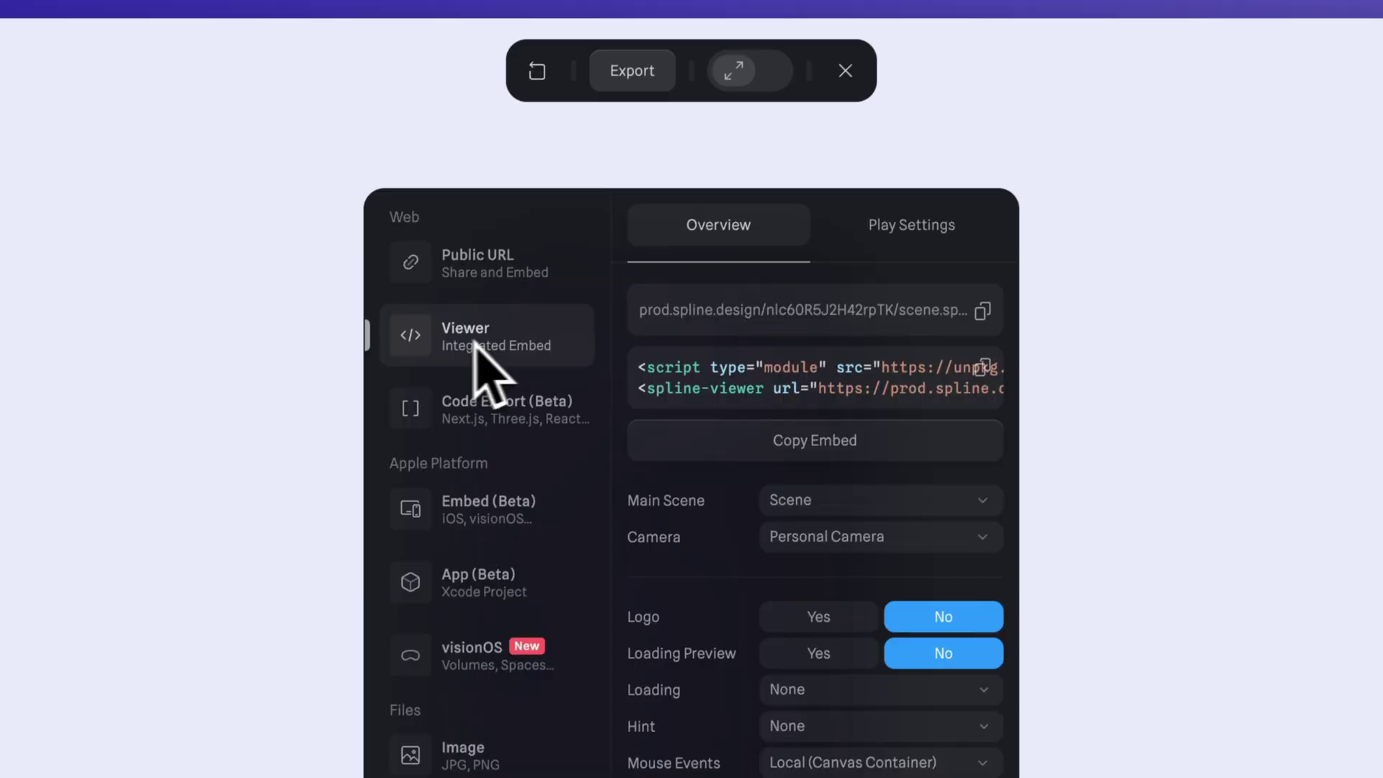
pyautogui.click(472, 650)
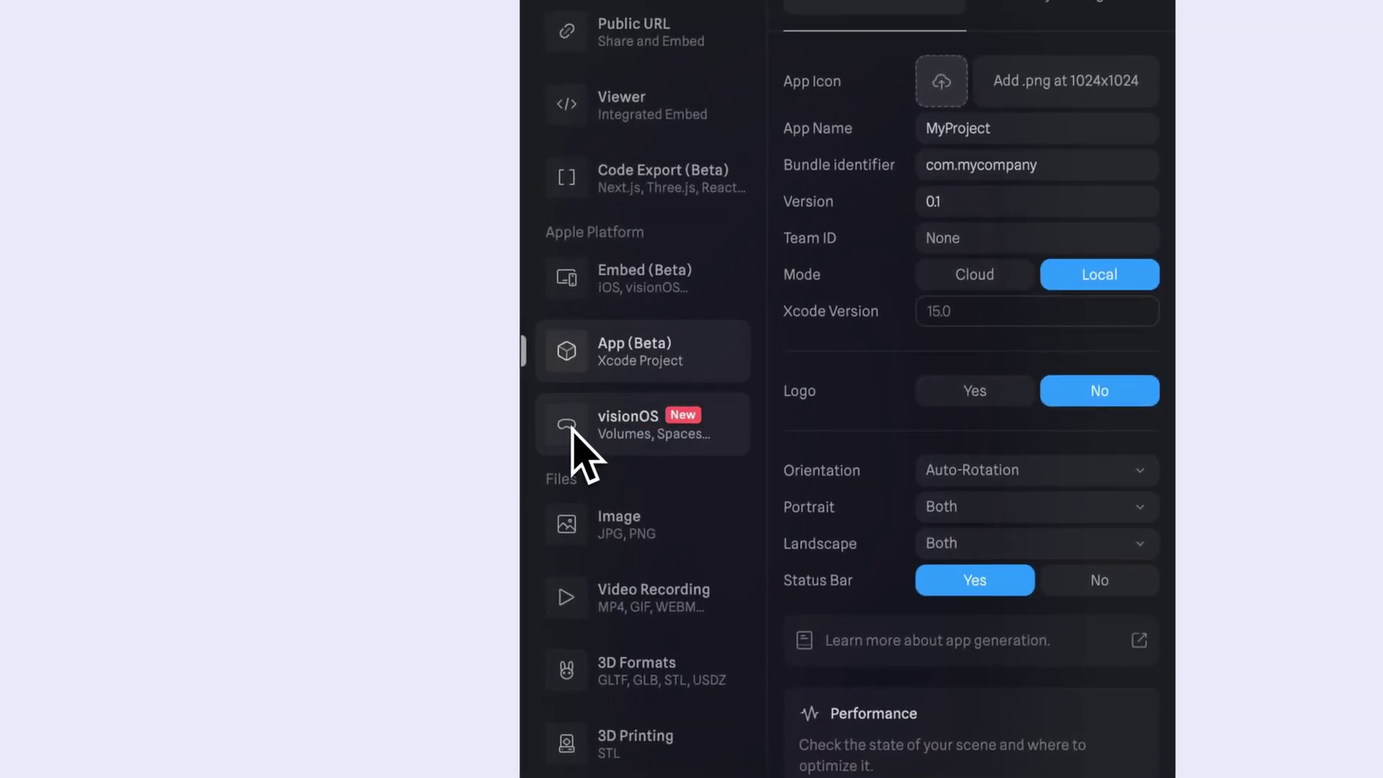
pyautogui.click(573, 430)
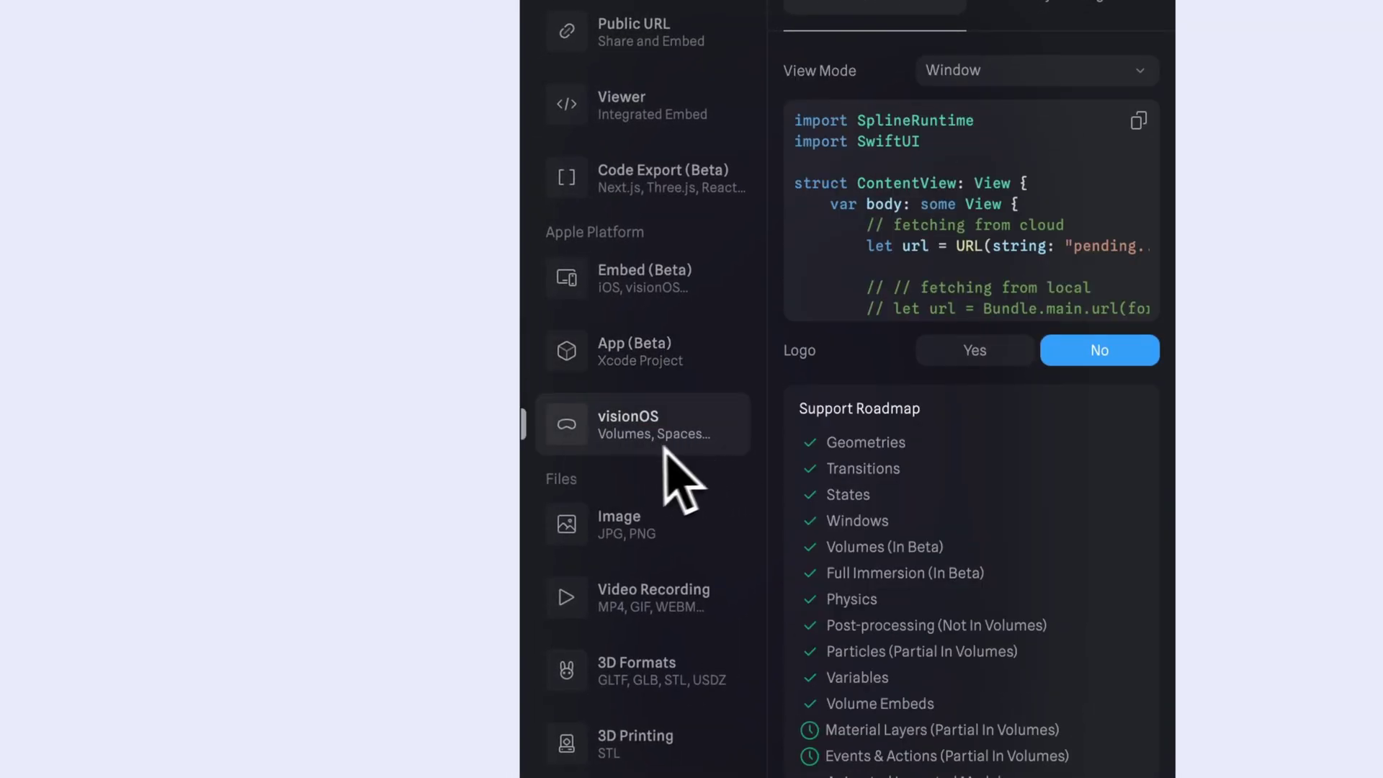